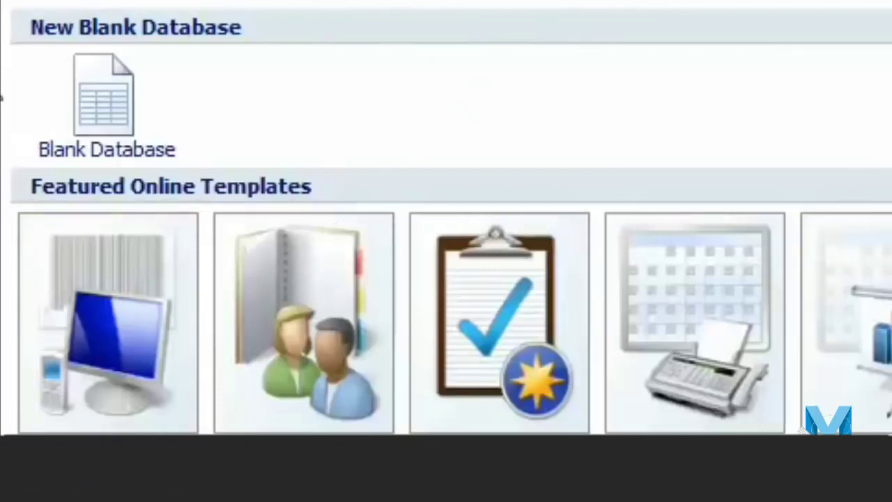
Create a blank database named mbg.accdb on the Desktop.
left_click(193, 147)
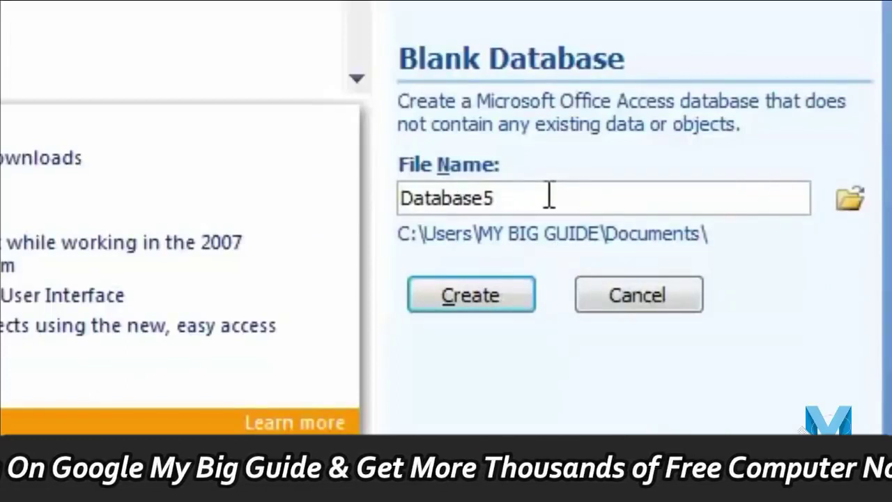
left_click_drag(549, 195, 234, 193)
type("mbg")
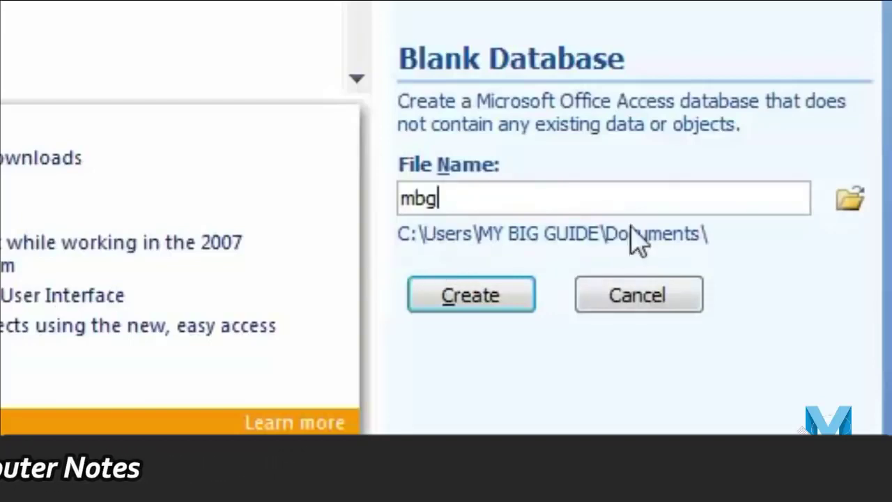
left_click(852, 206)
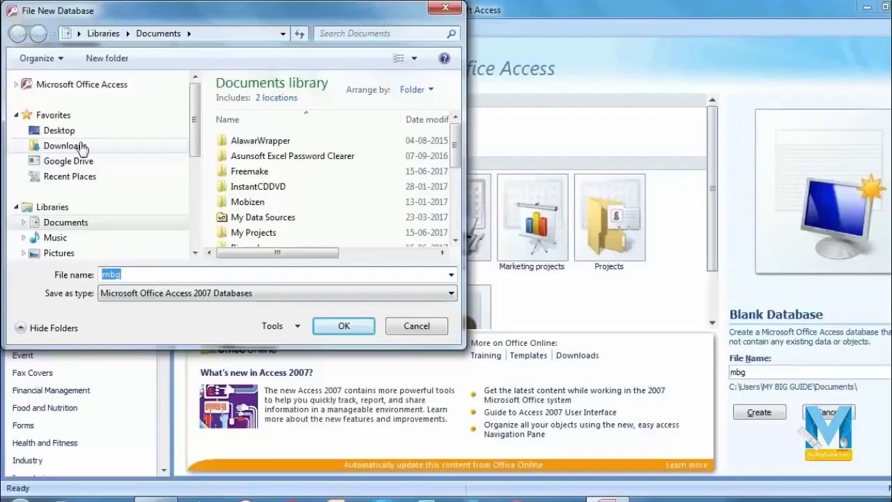
left_click(77, 131)
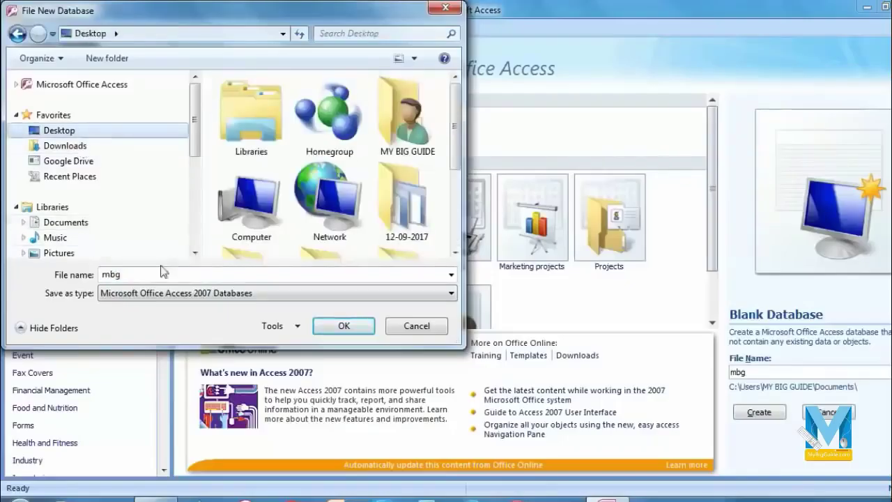
left_click(348, 326)
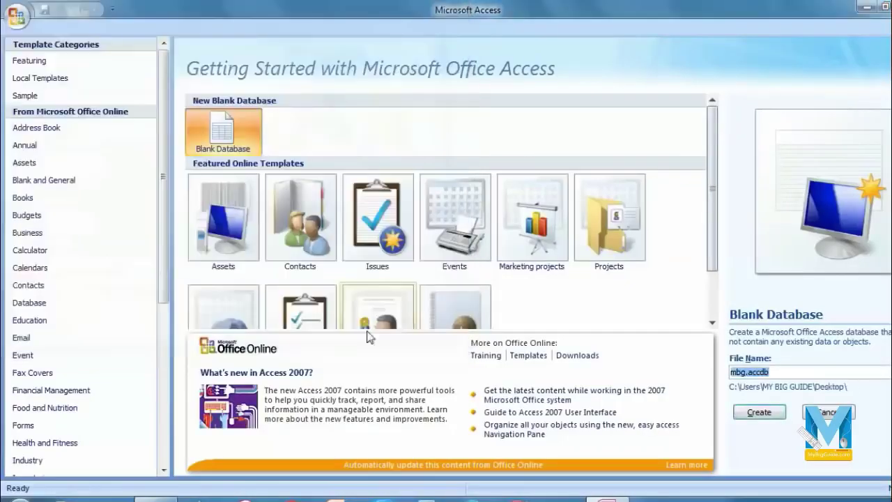
left_click(759, 412)
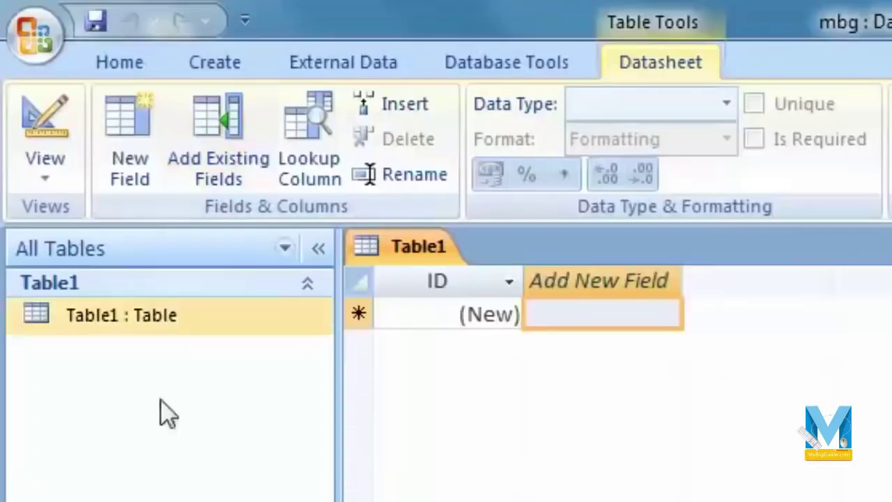
Switch Table1 to Design View so Access asks for a table name.
left_click(61, 171)
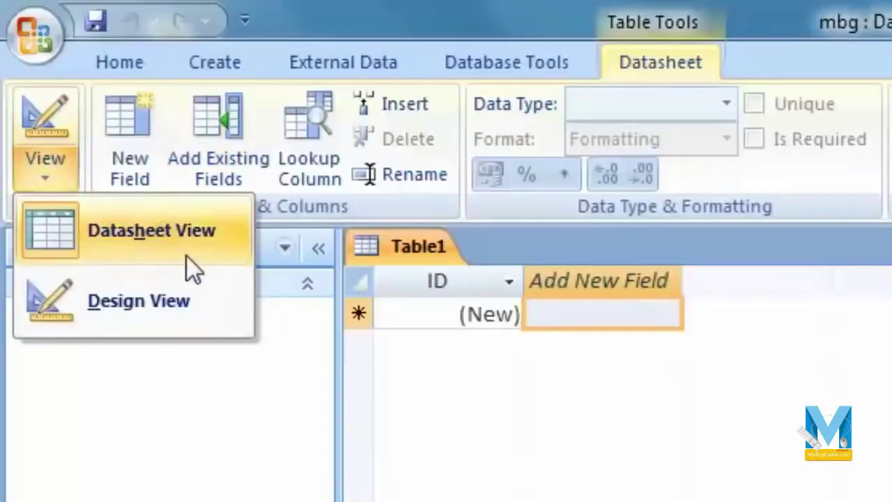
left_click(787, 349)
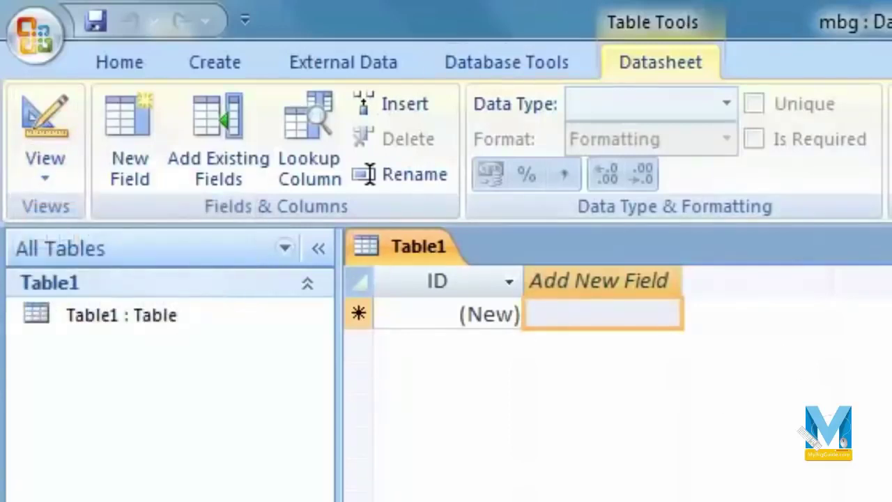
left_click(30, 173)
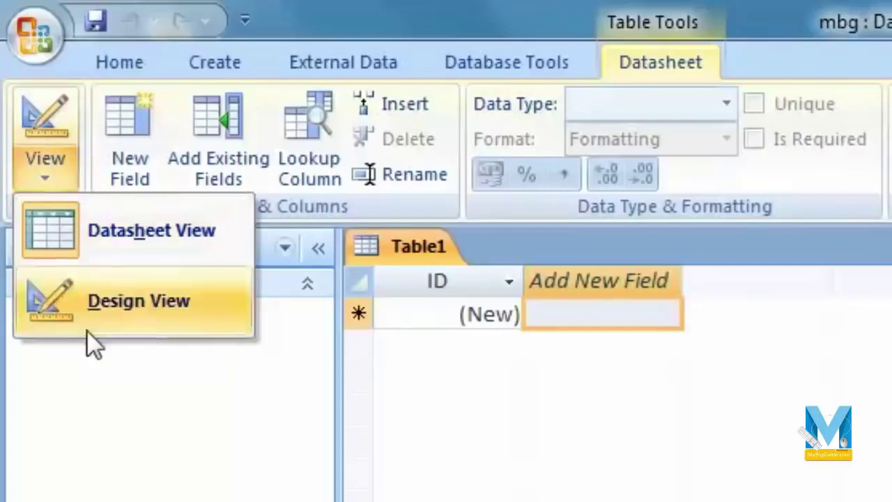
left_click(728, 438)
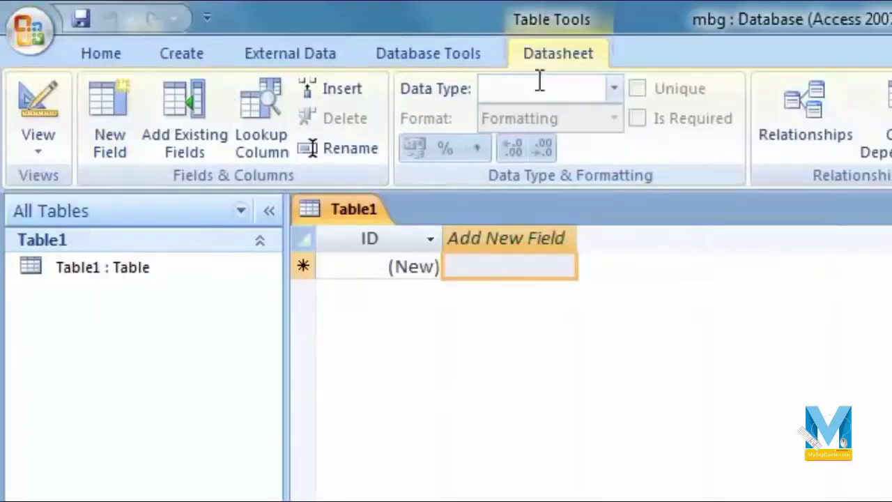
left_click(37, 148)
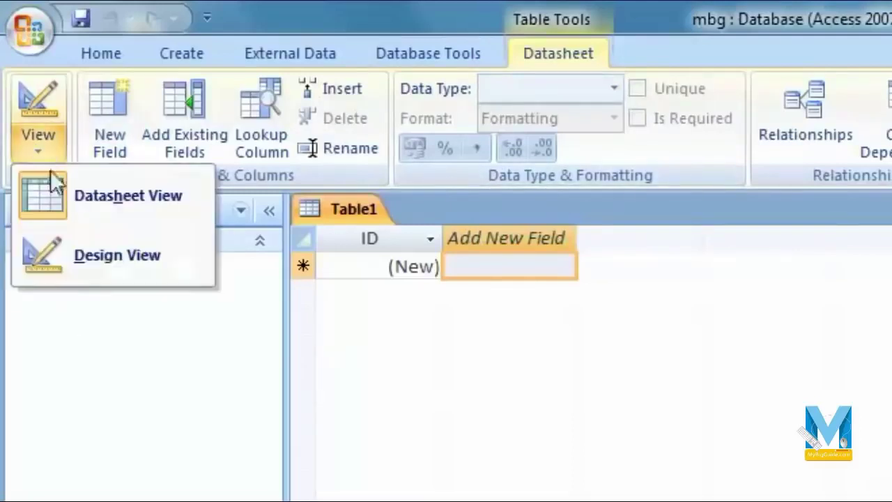
left_click(116, 266)
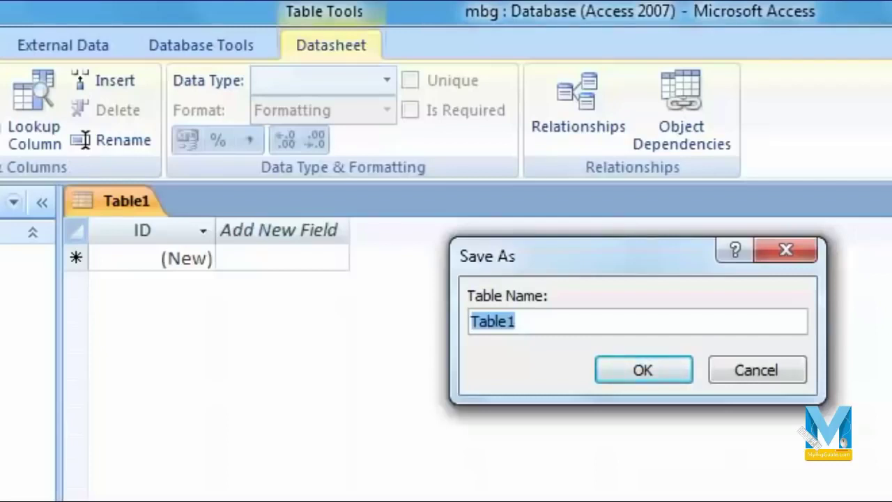
Save the table as officedata and enter its Design view.
type("O")
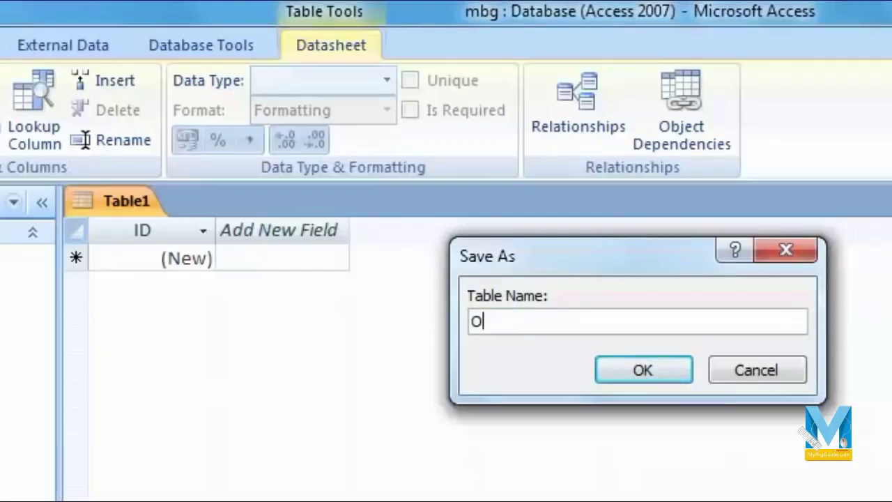
key("BackSpace")
type("officedata")
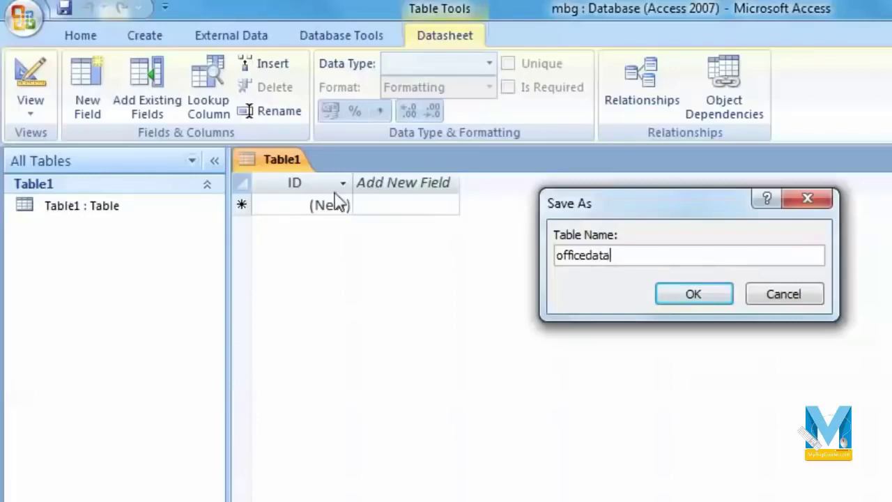
left_click(697, 304)
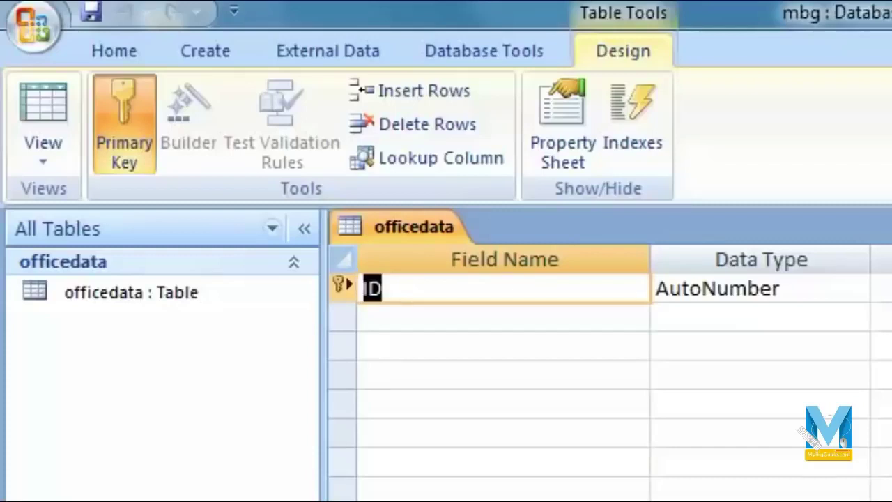
left_click(679, 444)
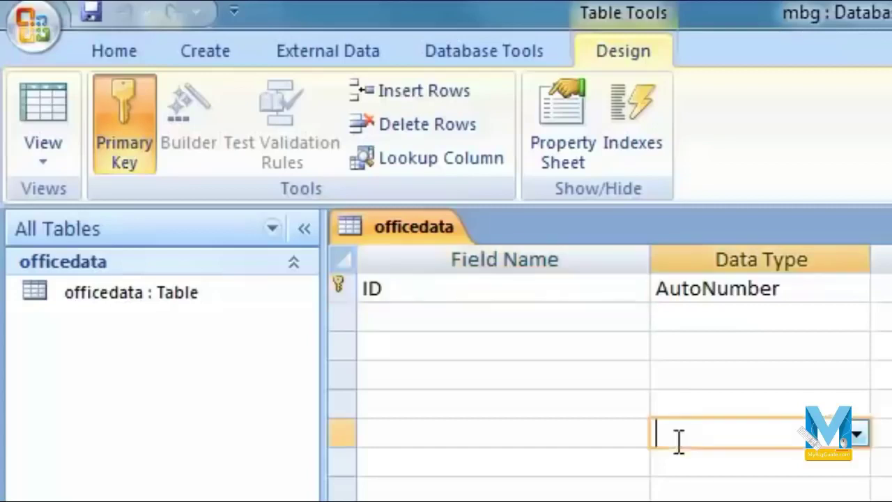
left_click(510, 299)
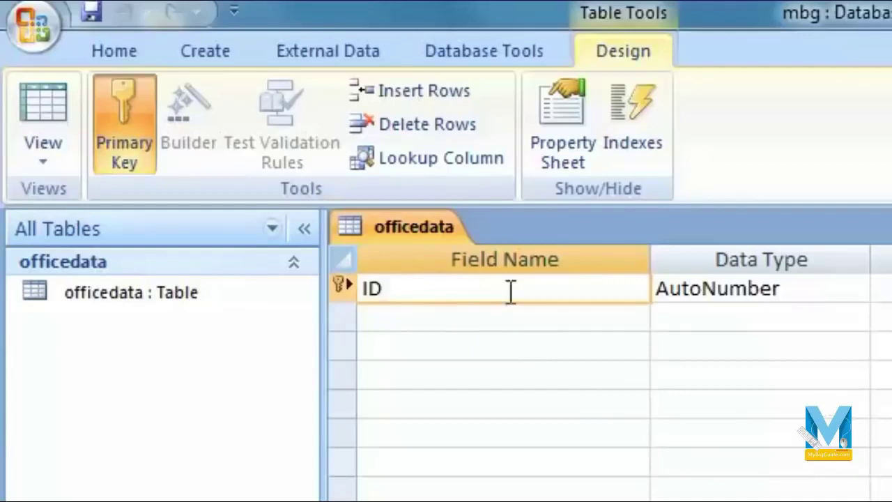
left_click(843, 296)
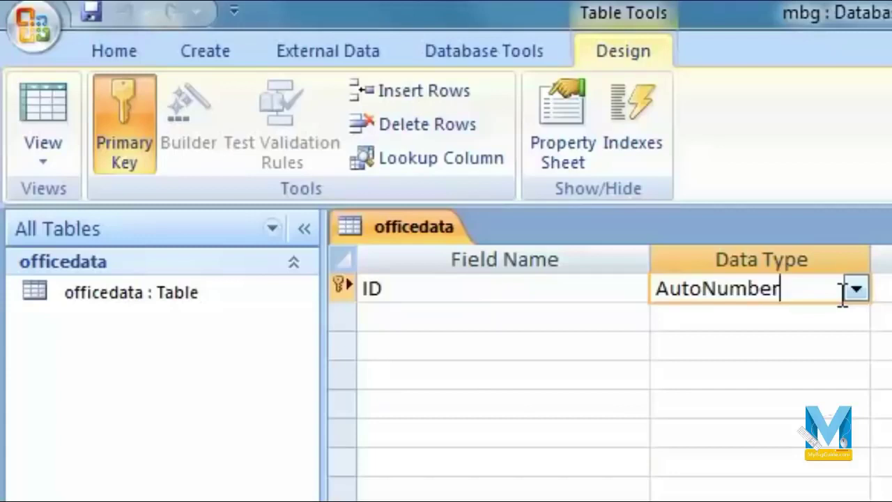
left_click(619, 299)
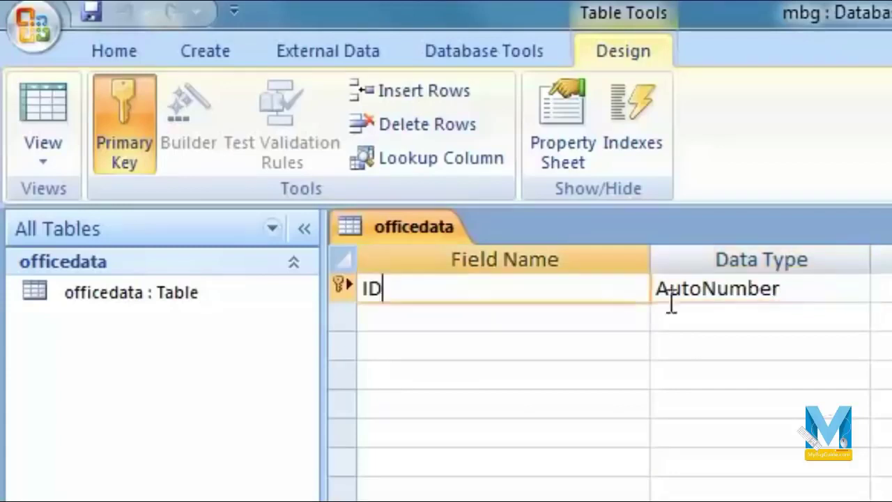
left_click(821, 292)
left_click(848, 289)
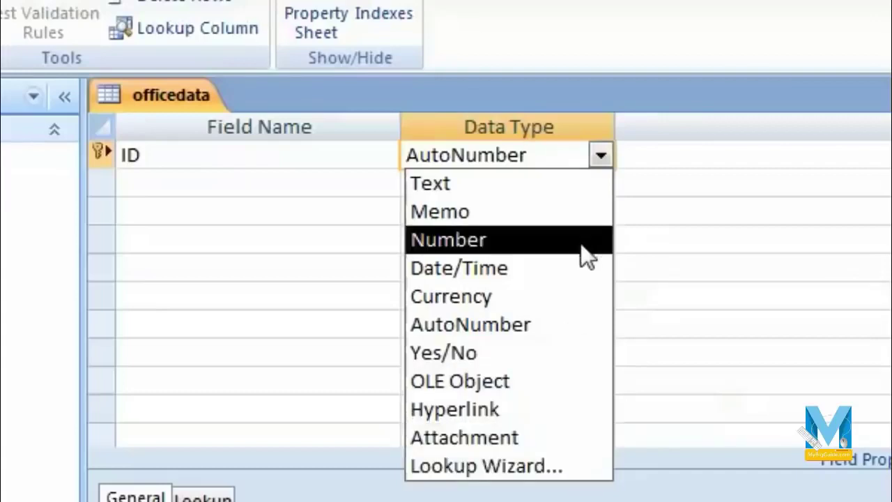
left_click(267, 187)
left_click(199, 156)
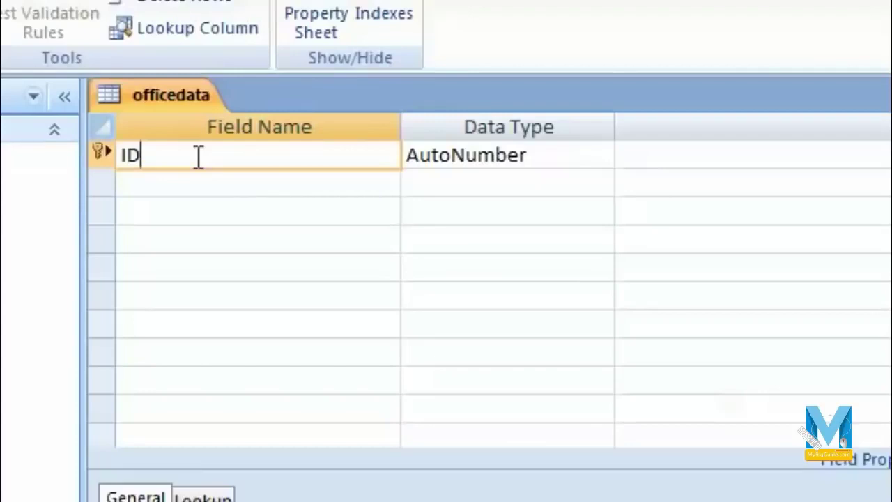
left_click(571, 152)
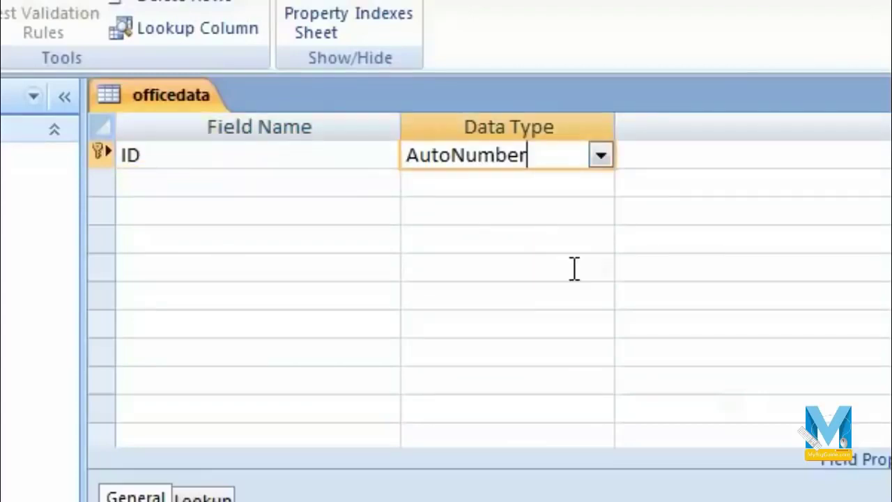
left_click(356, 167)
left_click(359, 179)
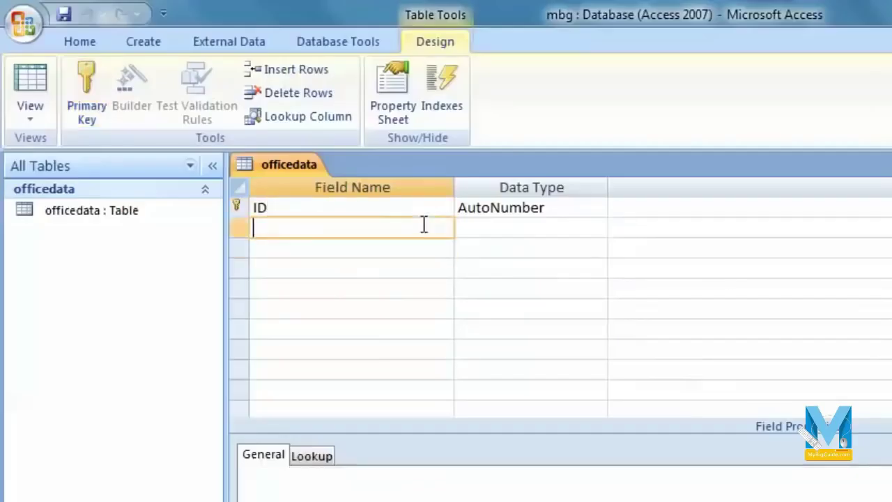
Add a Name field of type Text below ID.
type("Name")
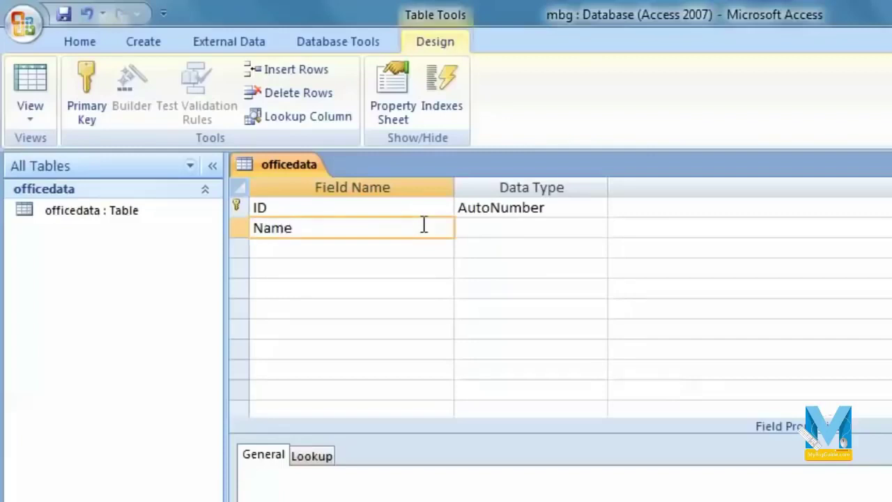
key("Tab")
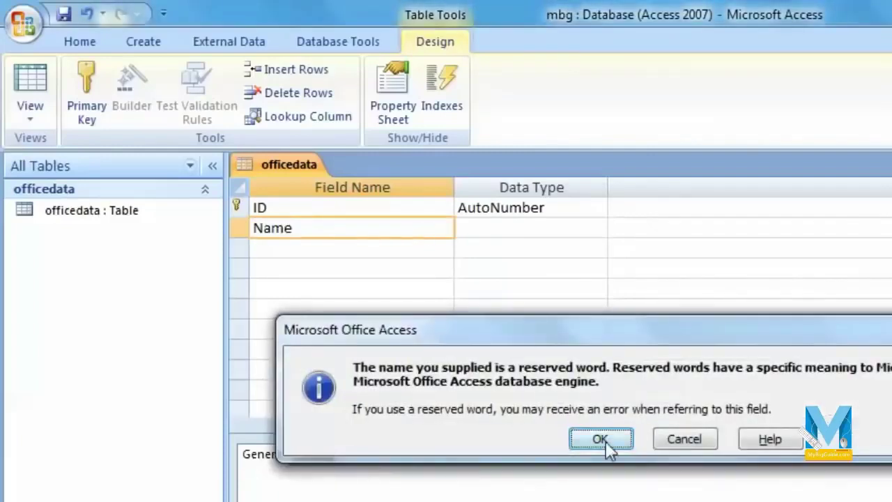
left_click(604, 442)
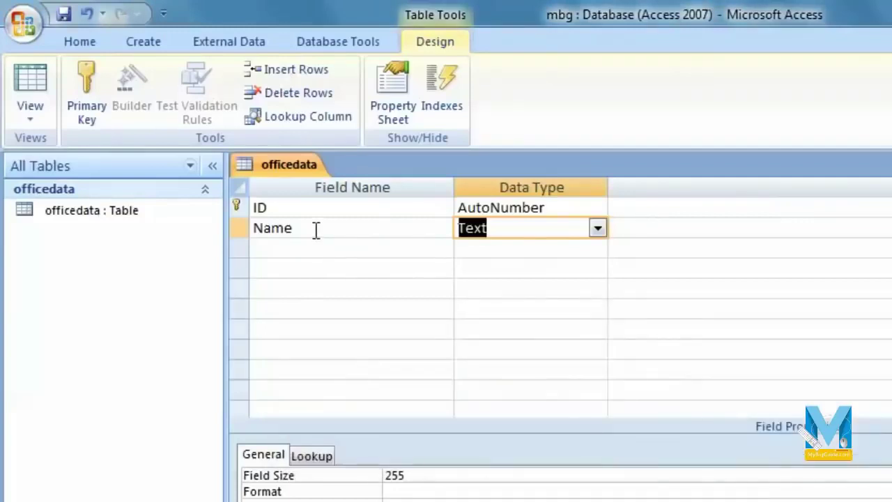
left_click(598, 229)
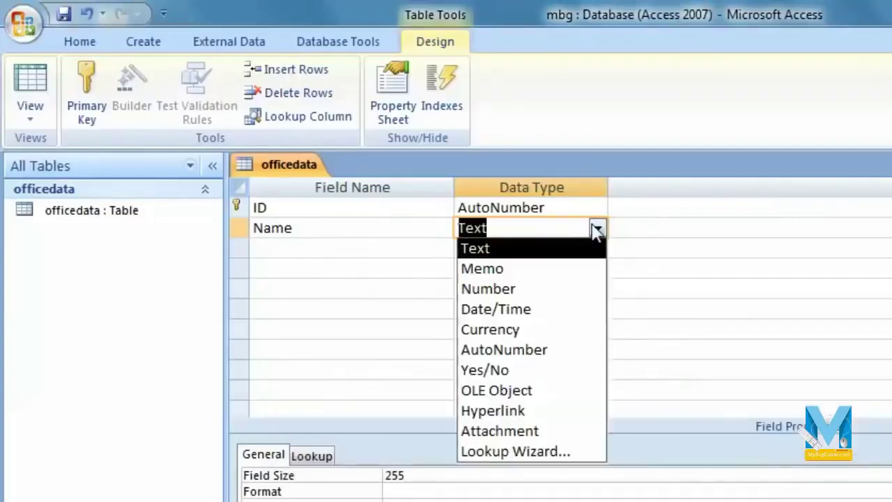
left_click(499, 251)
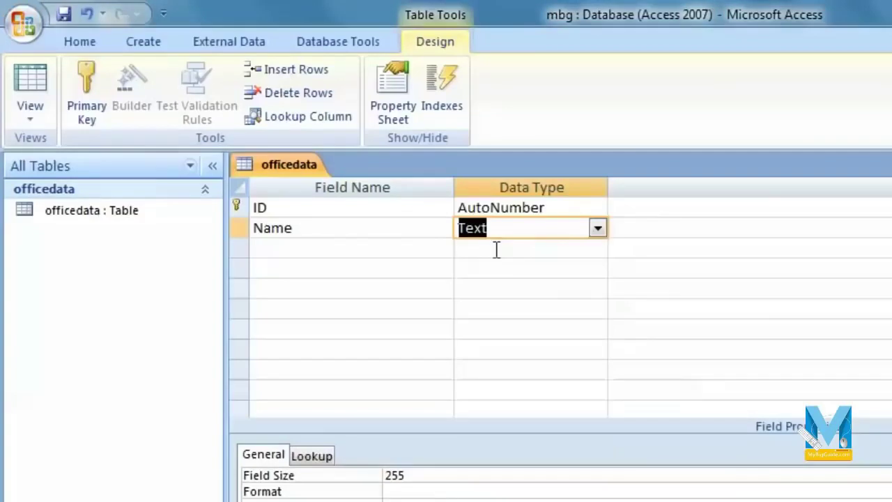
key("Up")
left_click(525, 230)
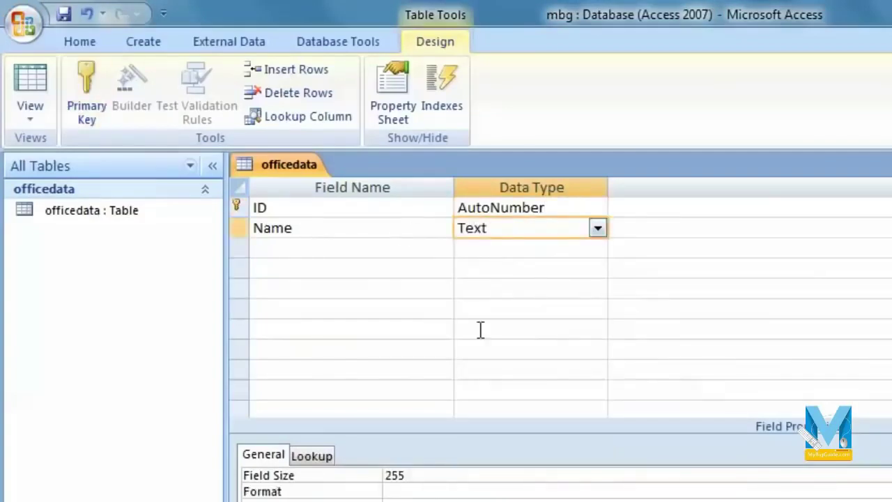
Switch officedata to Datasheet view, saving the table.
left_click(30, 115)
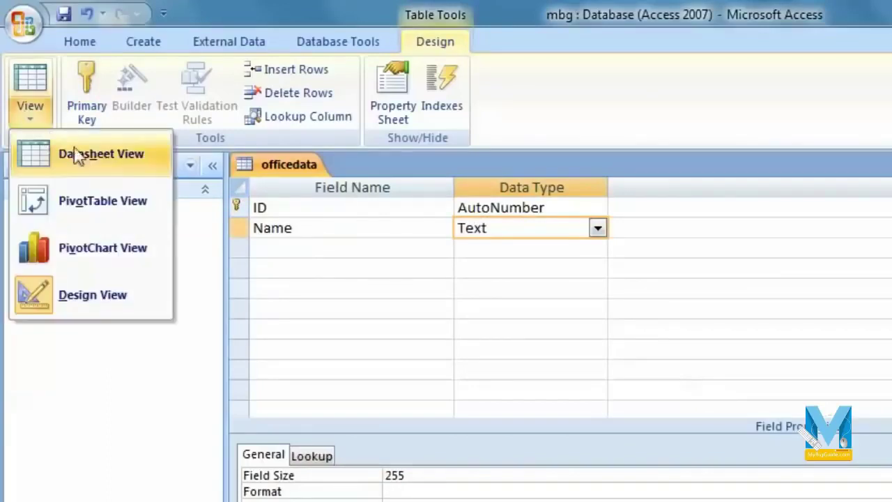
left_click(127, 164)
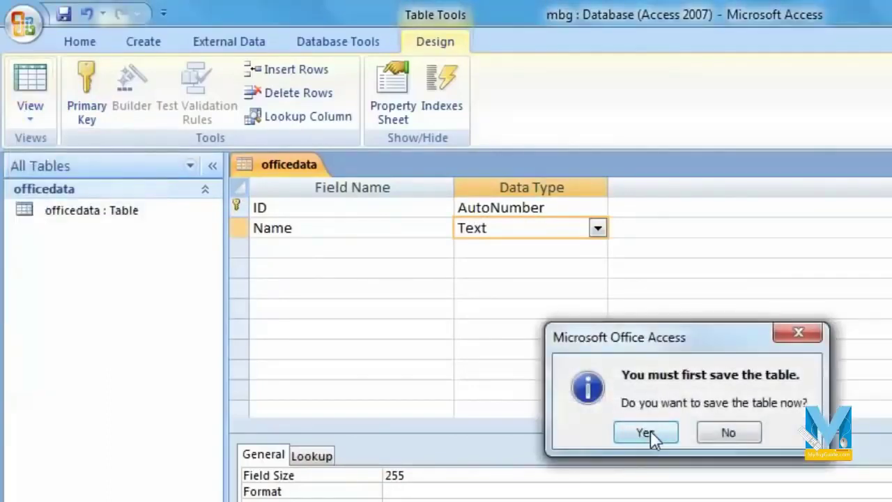
left_click(648, 433)
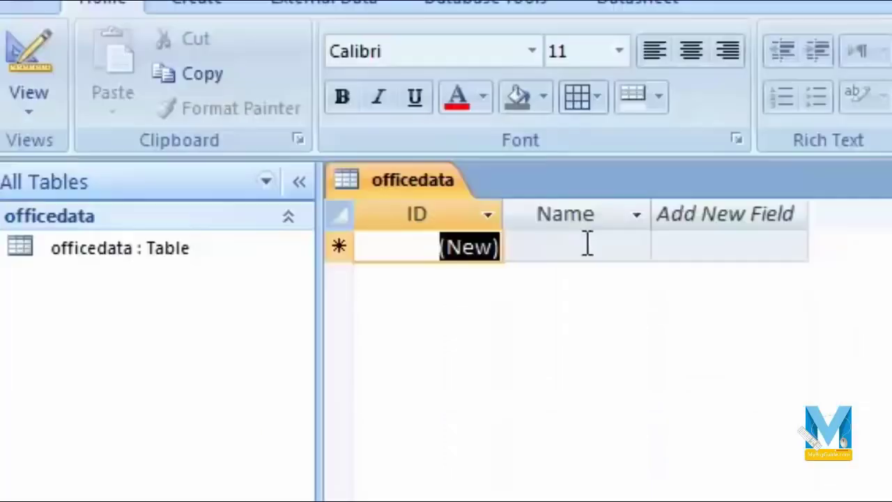
Enter a sample name in record 1's Name field.
left_click(588, 245)
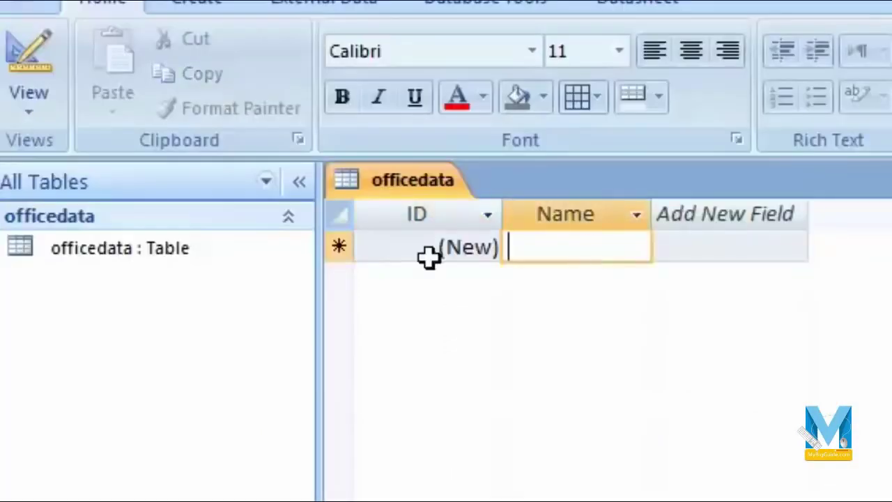
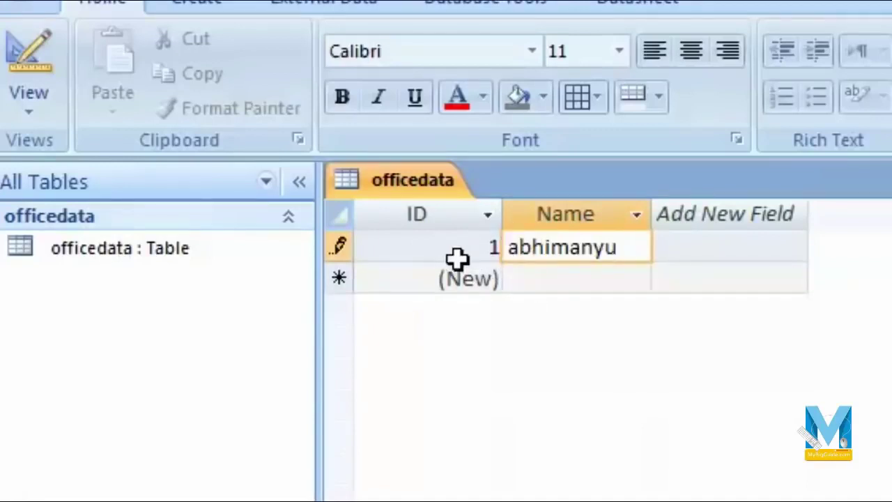
left_click(637, 273)
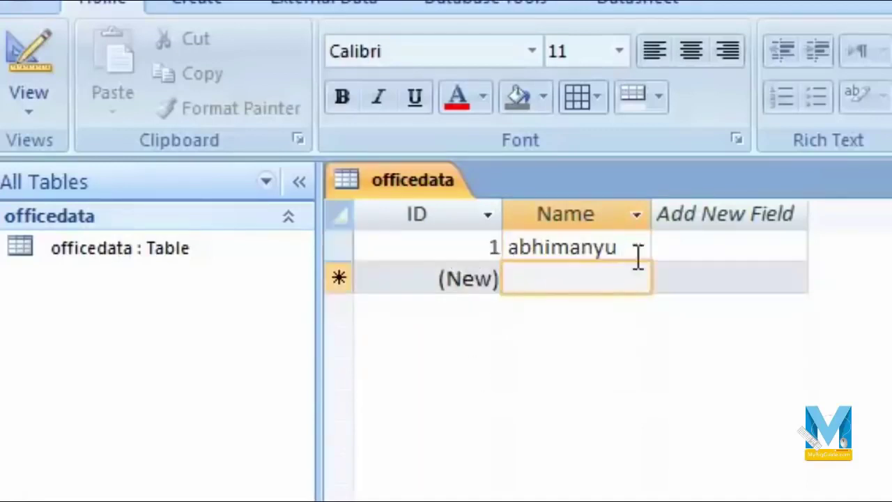
Add a second record with another sample name, then return to Design view.
left_click(638, 256)
left_click(670, 317)
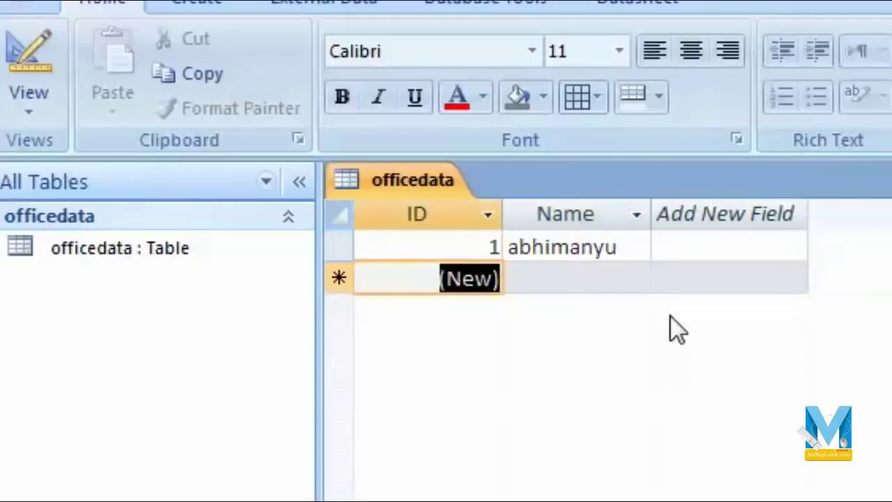
key("Tab")
type("abhi")
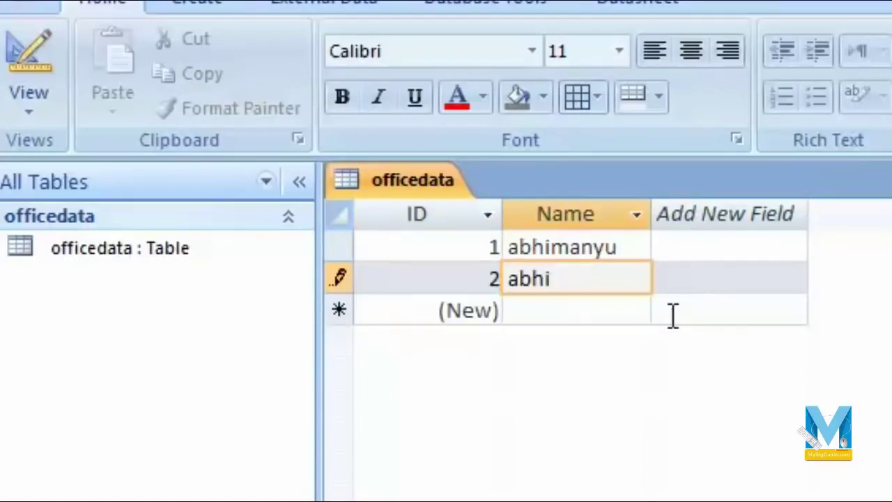
left_click(551, 215)
left_click(547, 314)
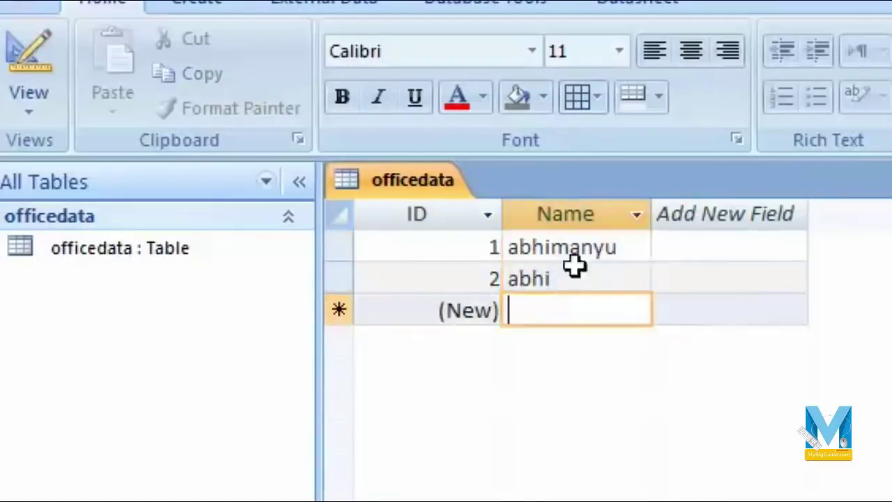
left_click(580, 282)
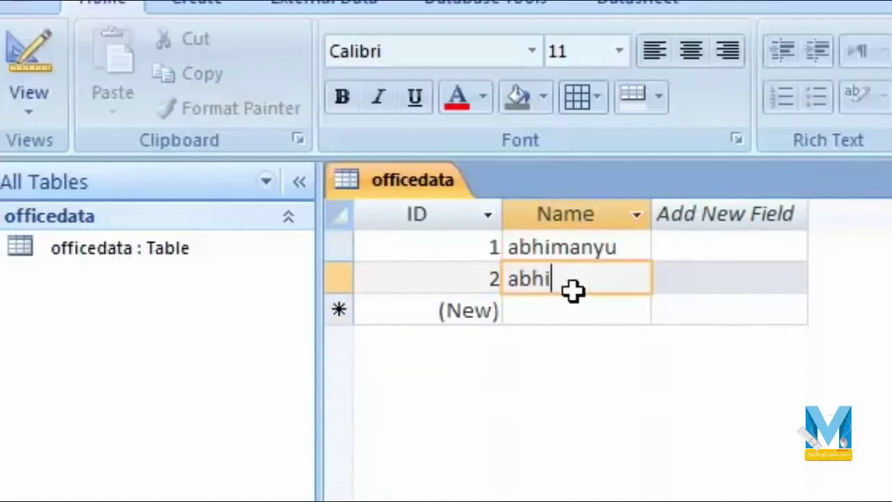
left_click(28, 89)
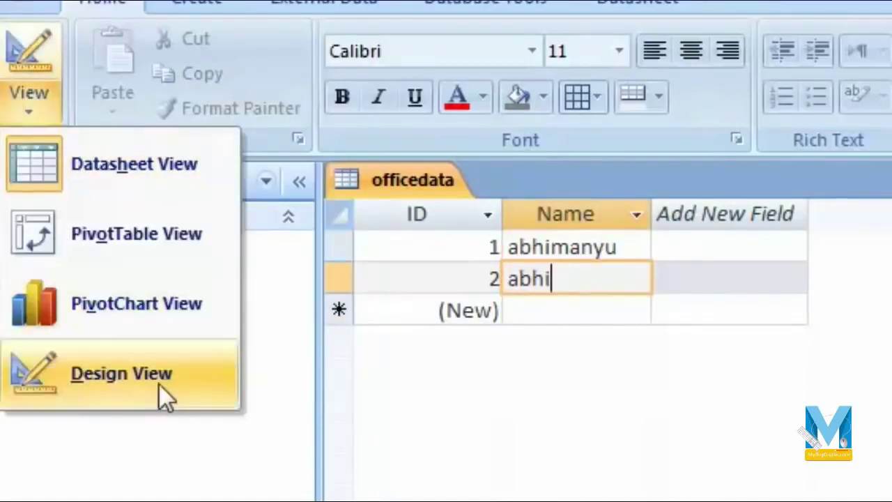
left_click(159, 384)
Add Last Name, Address and City fields, all of type Text.
left_click(496, 307)
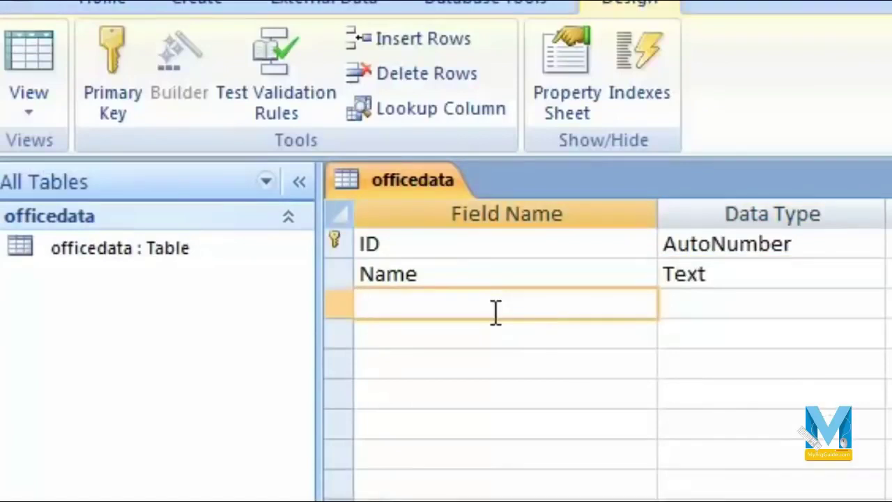
type("Last Name")
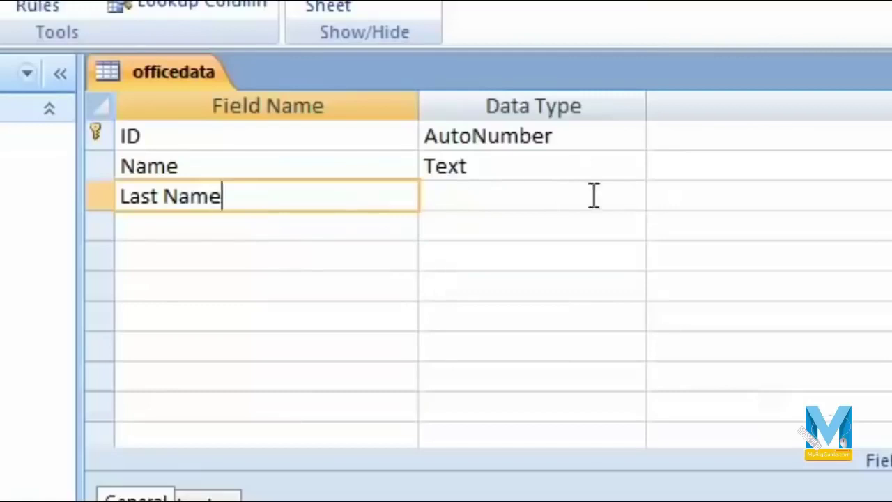
left_click(592, 197)
left_click(631, 198)
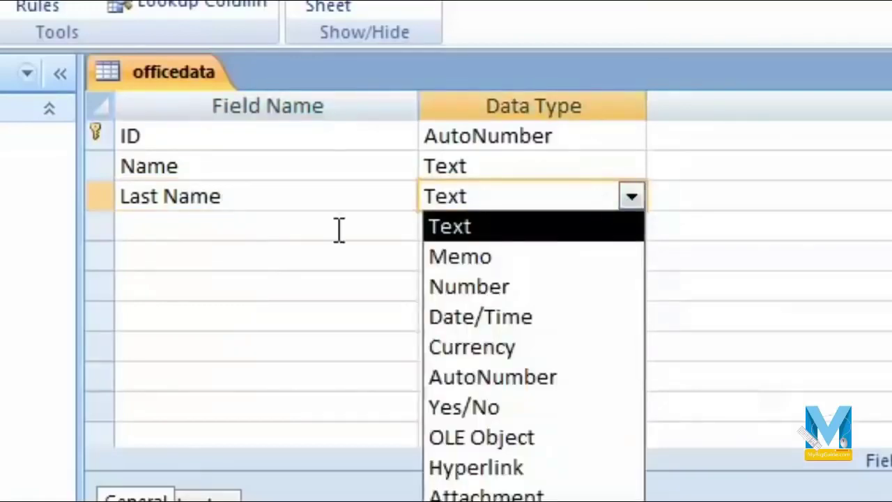
left_click(337, 229)
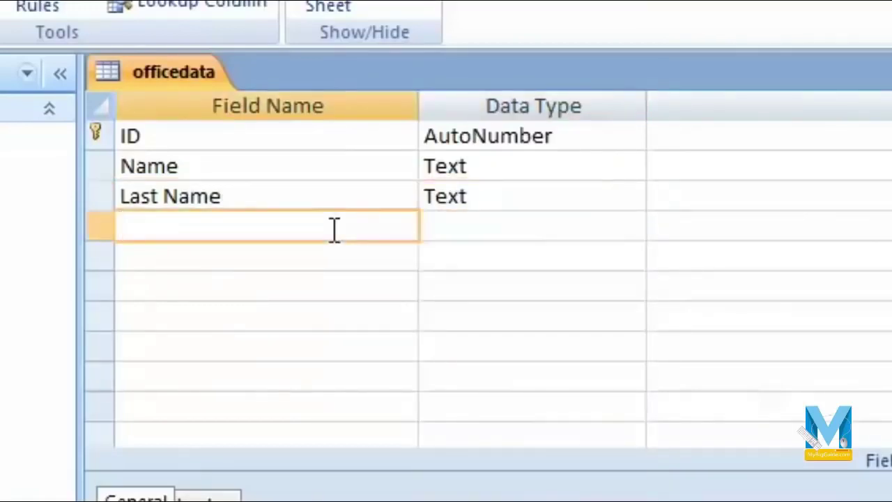
type("Address")
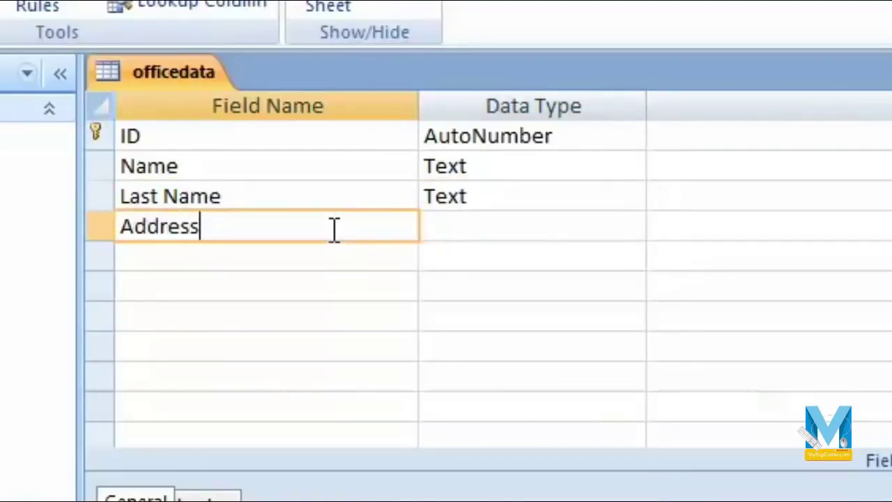
key("Tab")
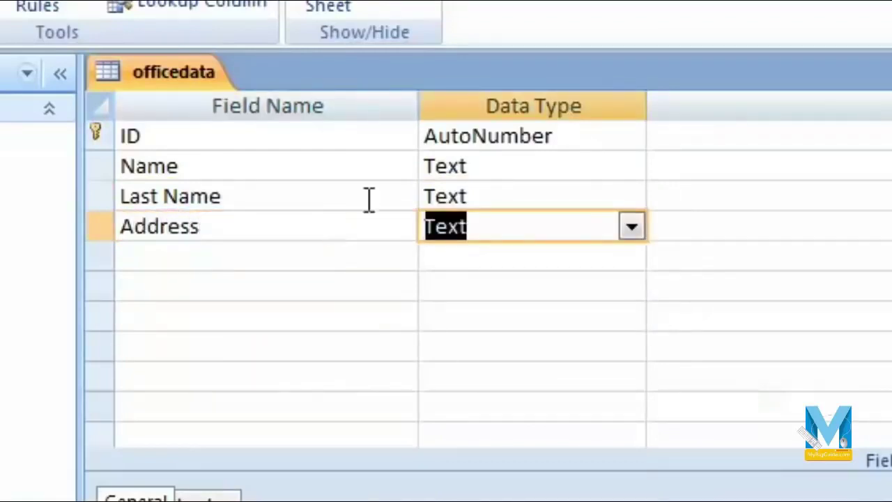
left_click(294, 264)
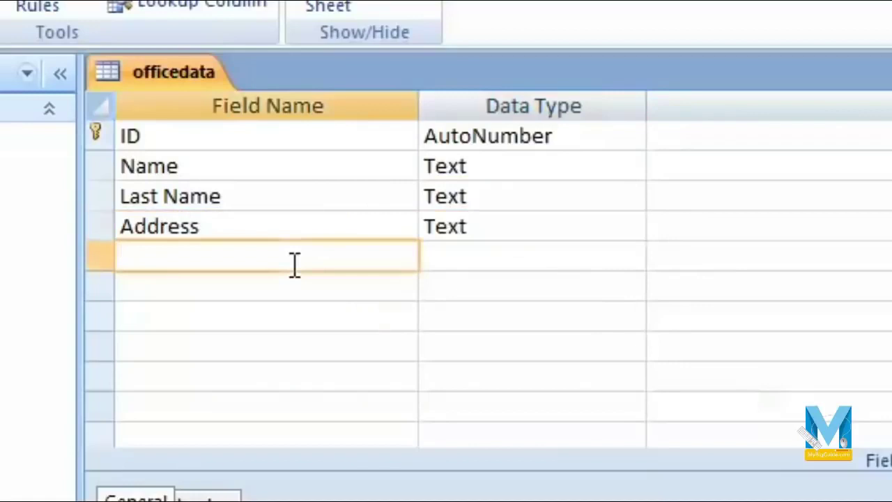
type("City")
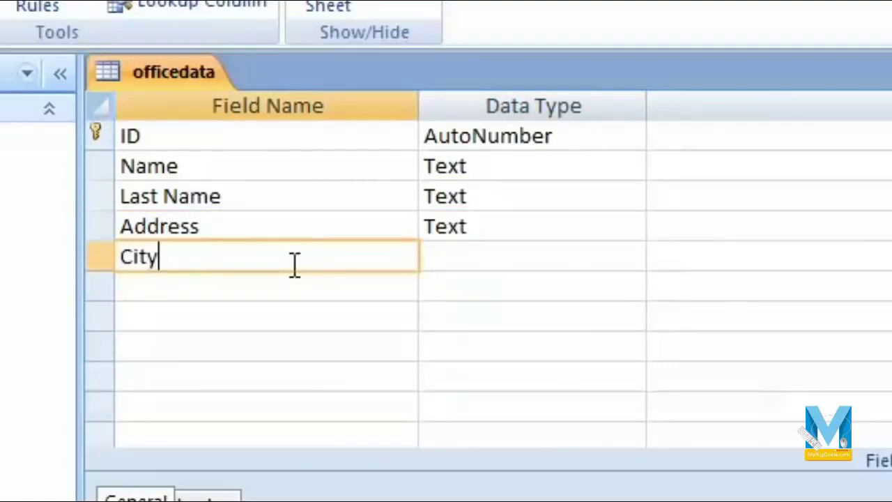
key("Tab")
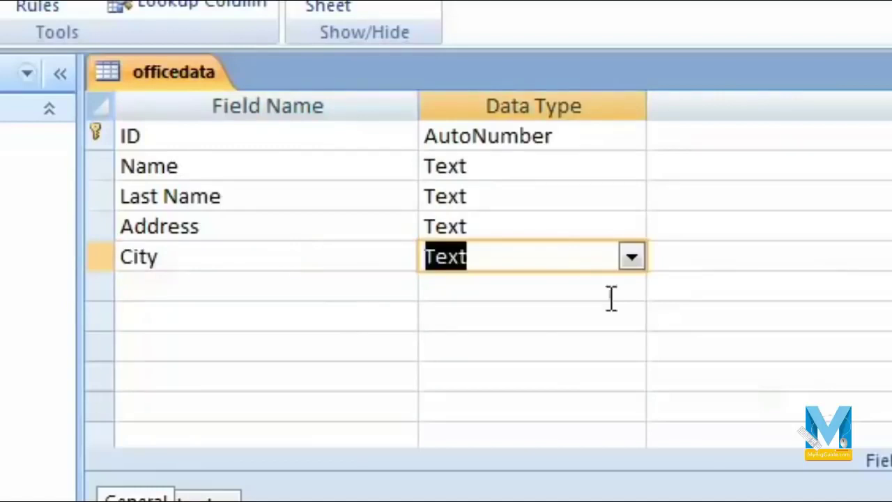
left_click(631, 258)
key("Tab")
key("Tab")
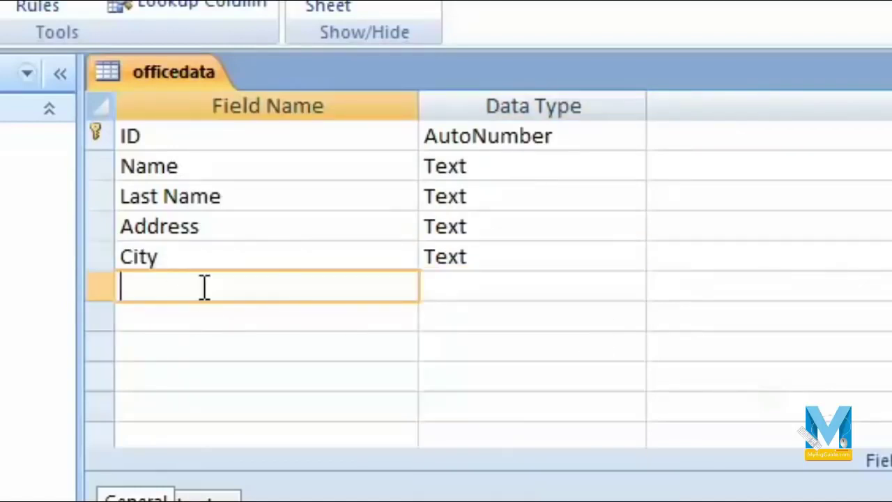
Add a Phone Number field with the Number data type.
type("Phon")
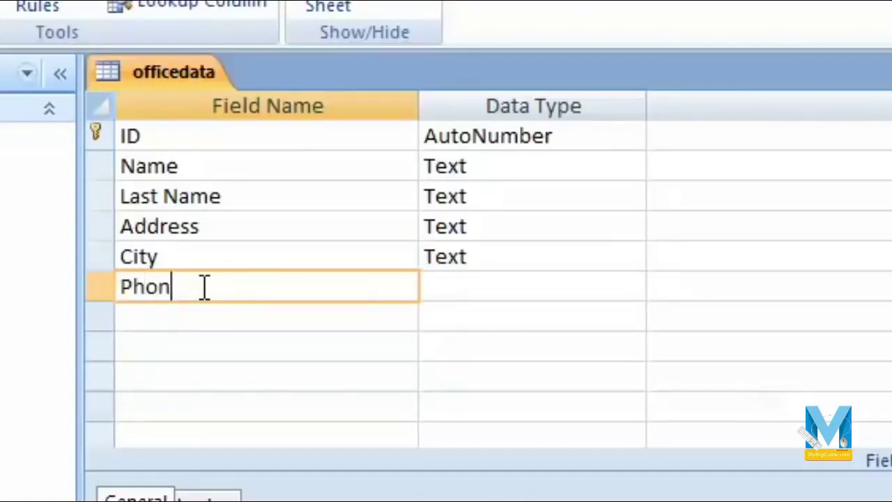
type("e Number")
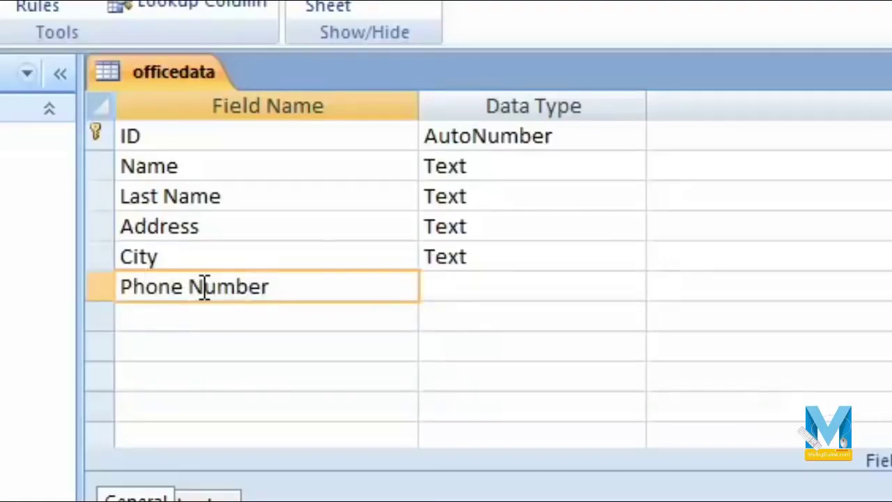
key("Tab")
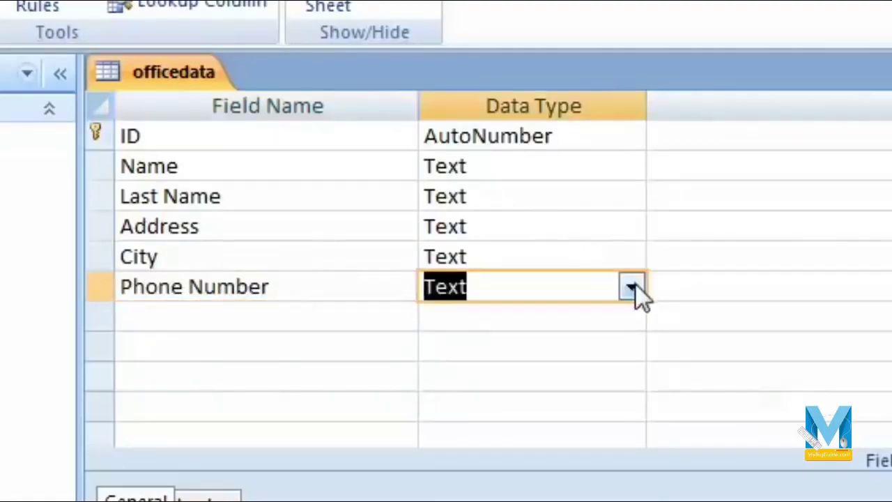
left_click(632, 288)
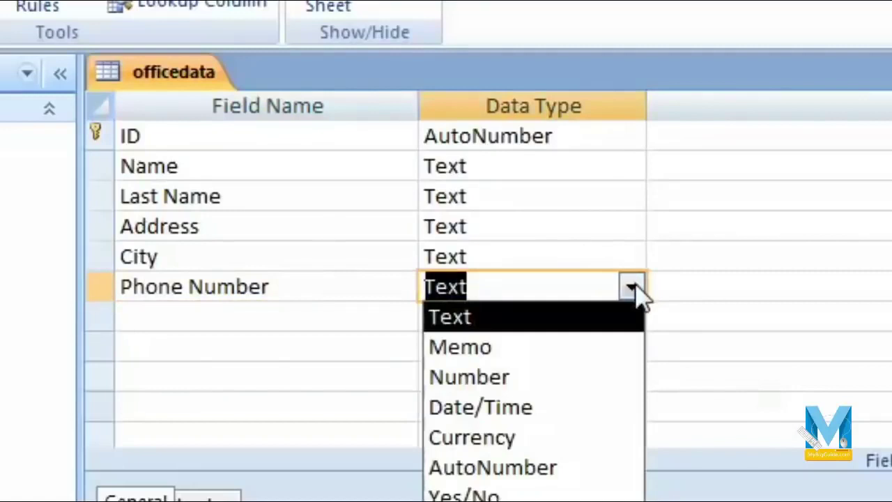
left_click(550, 378)
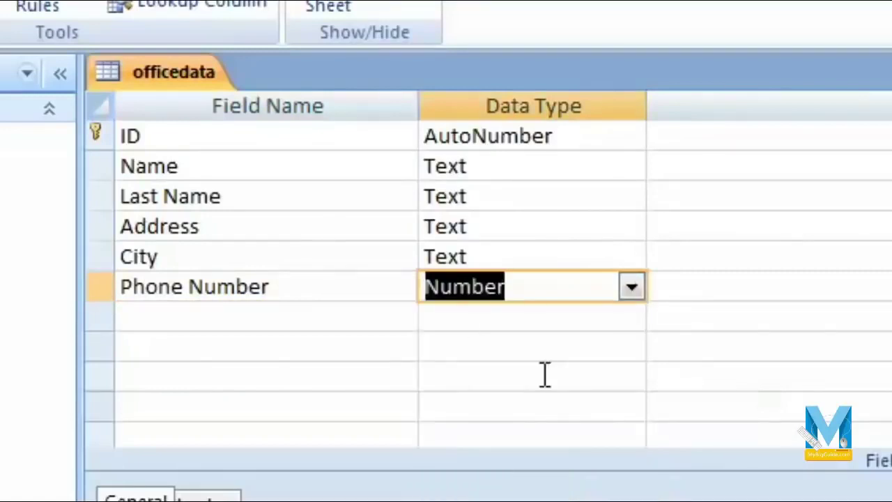
Add an Email id field with the Hyperlink data type.
left_click(265, 315)
type("E")
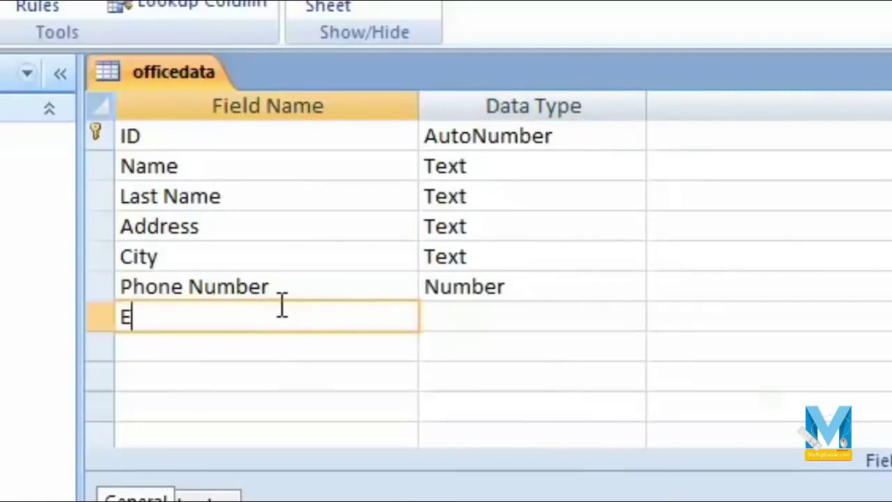
type("mail id")
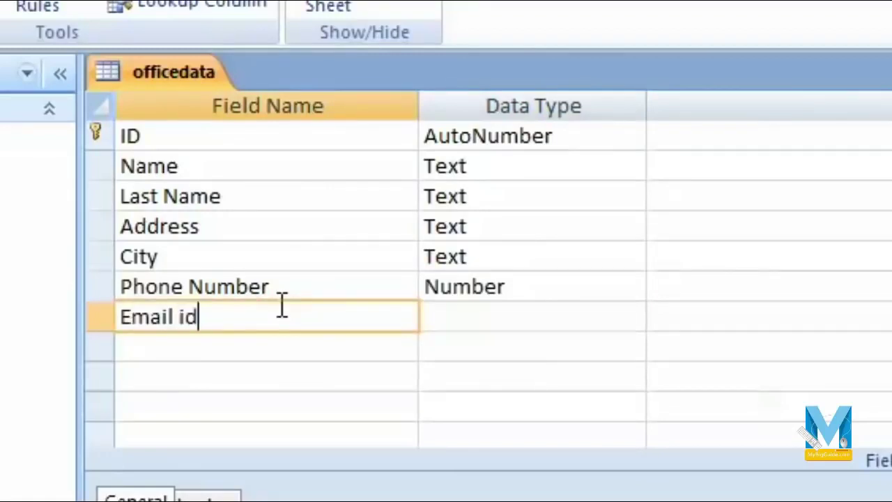
key("Tab")
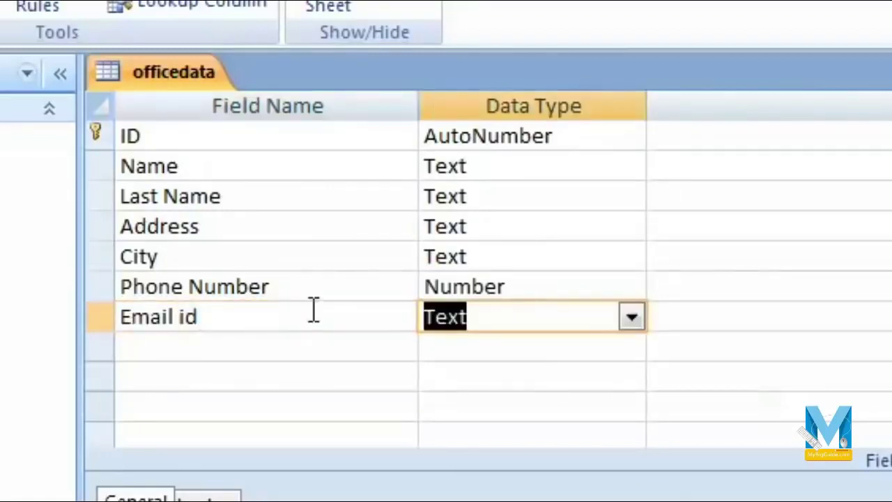
left_click(632, 317)
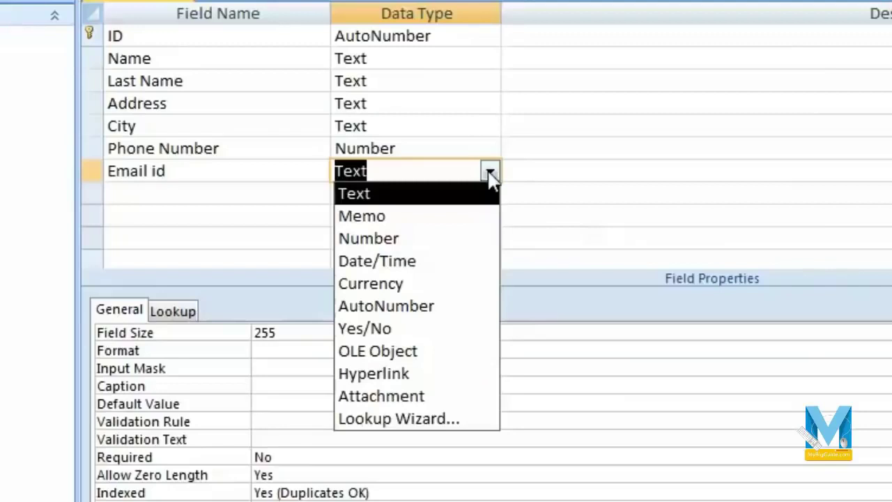
left_click(427, 377)
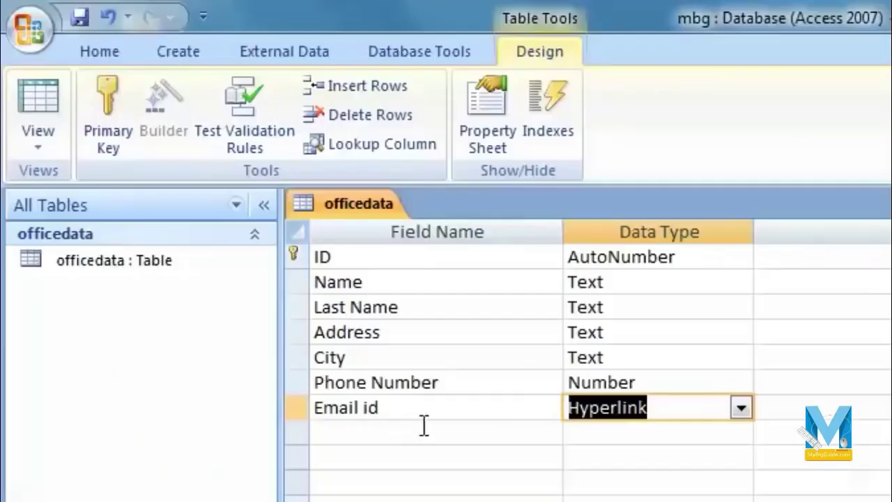
left_click(424, 425)
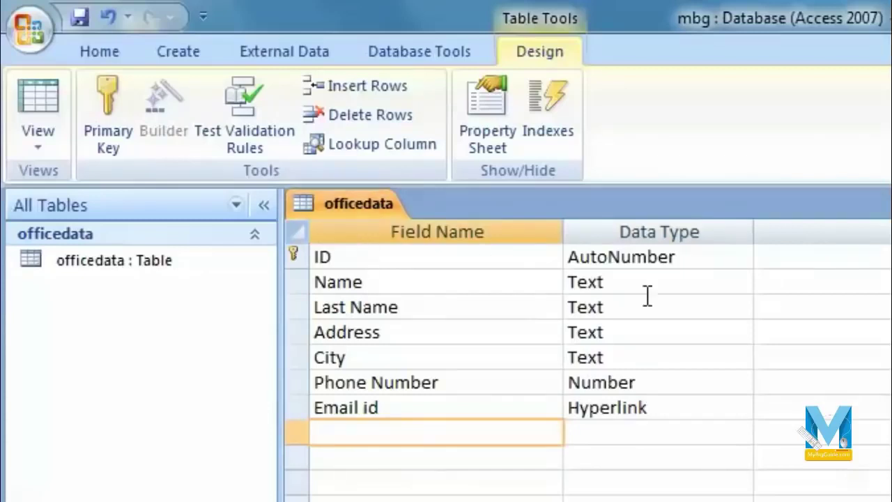
Step through each field row to review the new table design.
left_click(387, 265)
left_click(401, 285)
left_click(411, 310)
left_click(418, 334)
left_click(422, 357)
left_click(462, 385)
left_click(463, 407)
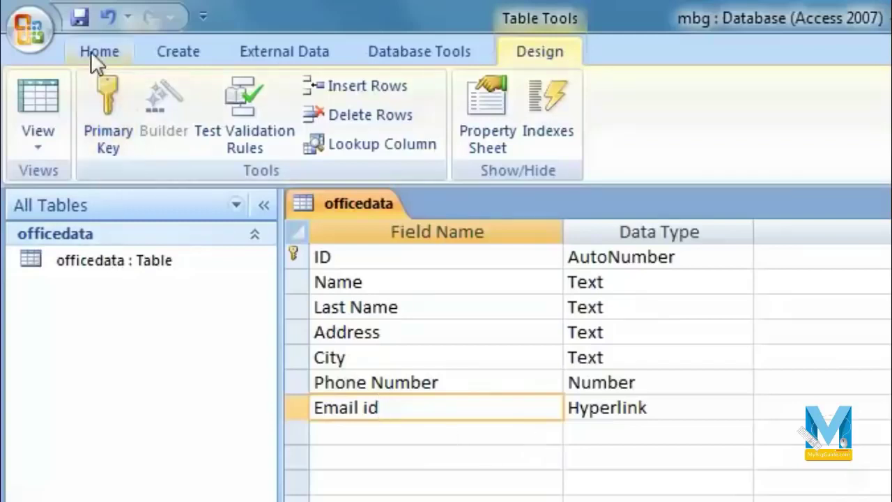
Save the design changes and switch officedata to Datasheet view.
left_click(79, 18)
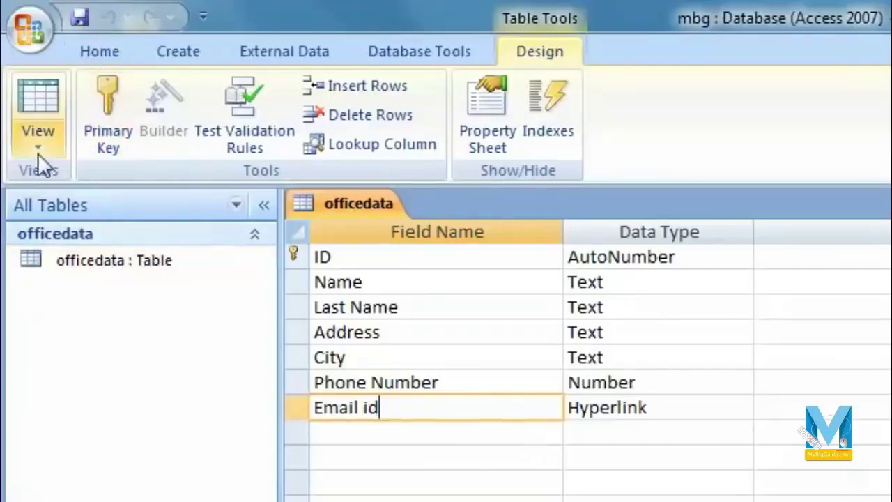
left_click(38, 148)
left_click(178, 196)
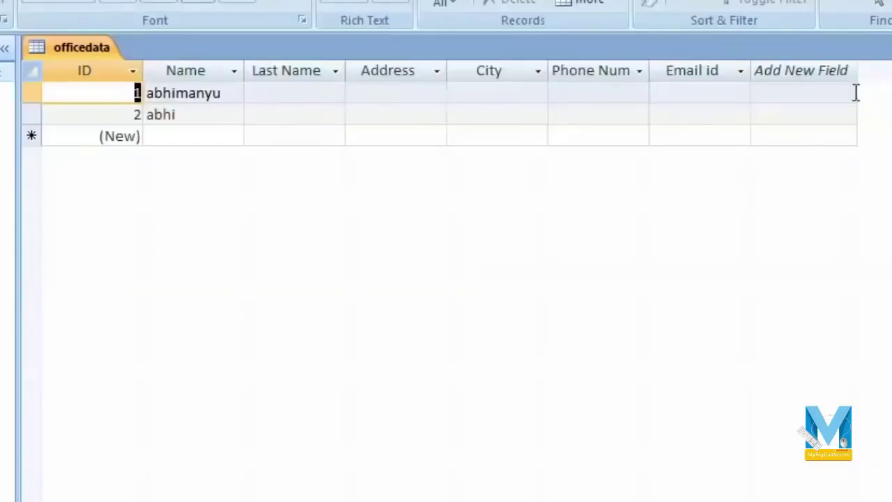
Enter record 1's last name, with Agra as both address and city.
left_click(291, 92)
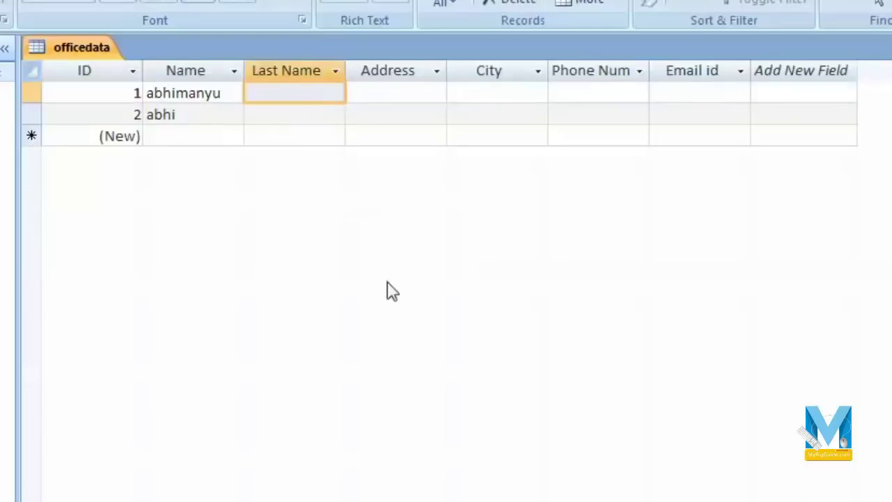
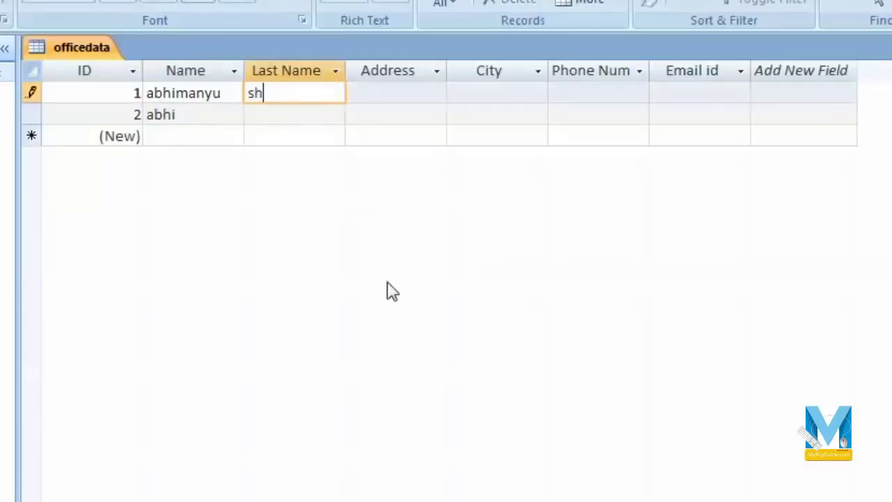
key("Tab")
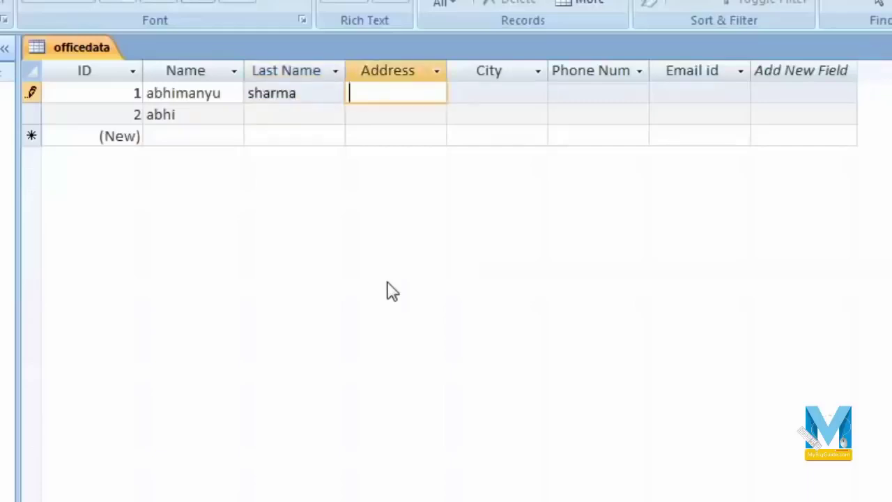
type("Agra")
key("Tab")
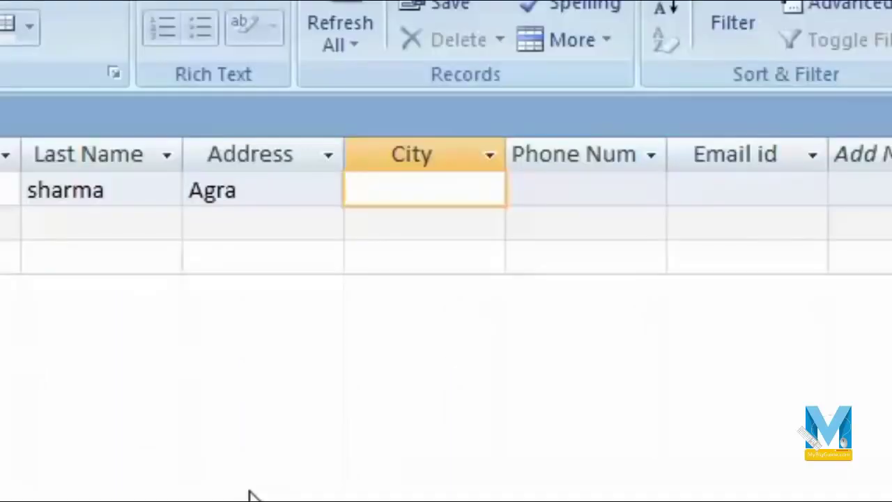
type("Agra")
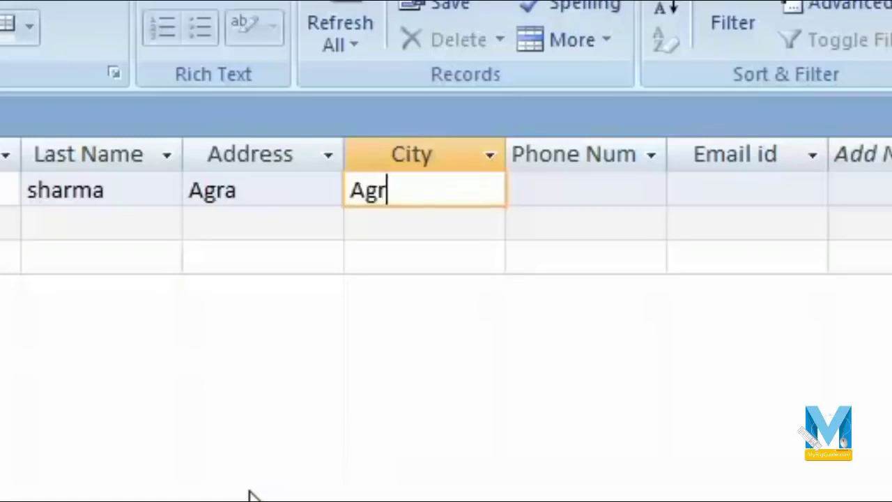
key("Tab")
Enter record 1's phone number and e-mail address.
type("914")
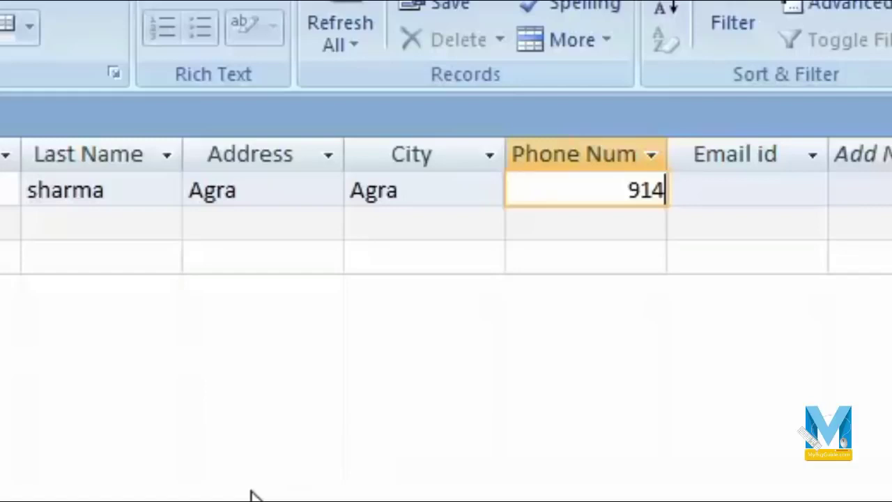
key("BackSpace")
type("12512")
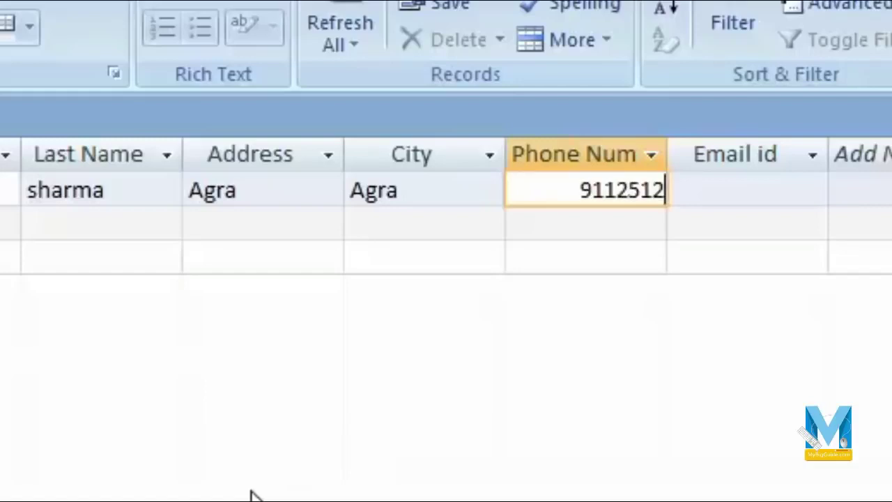
key("Tab")
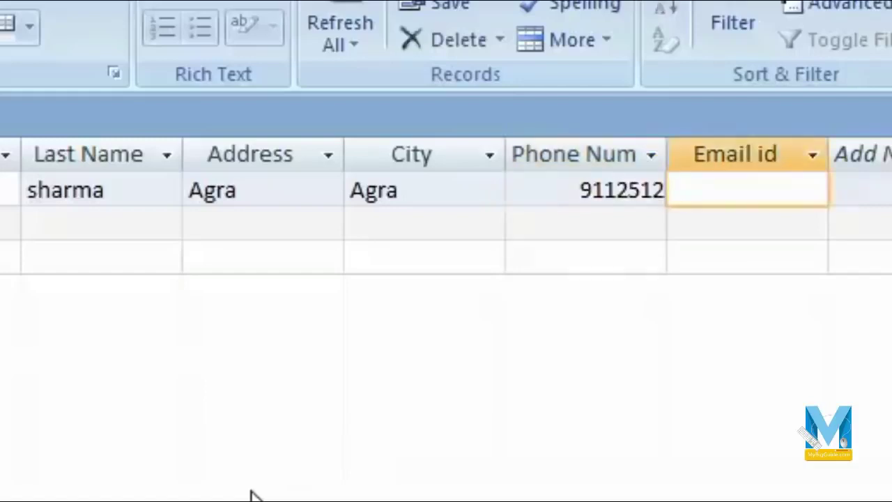
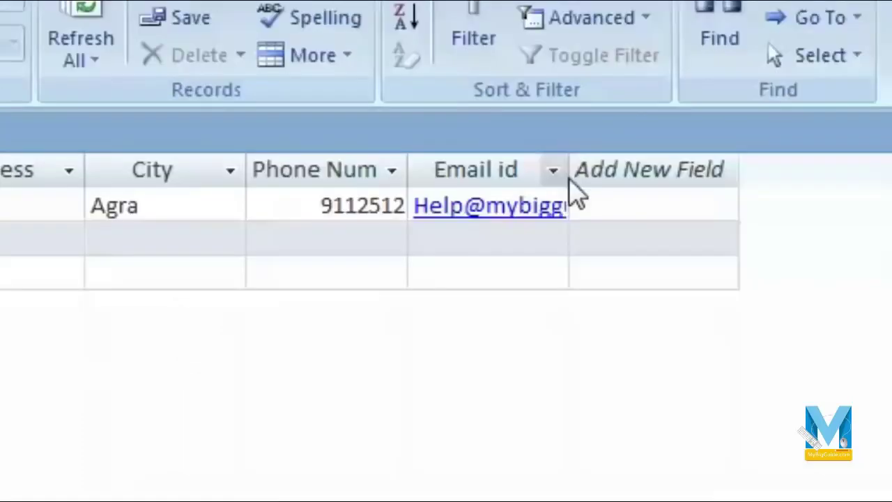
Widen the Email id column and follow the e-mail link into a new message.
left_click_drag(570, 170, 733, 170)
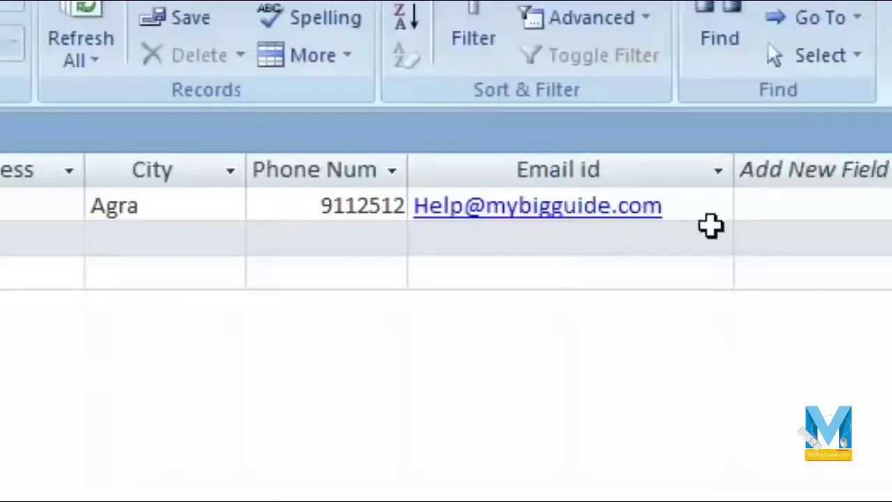
left_click(475, 210)
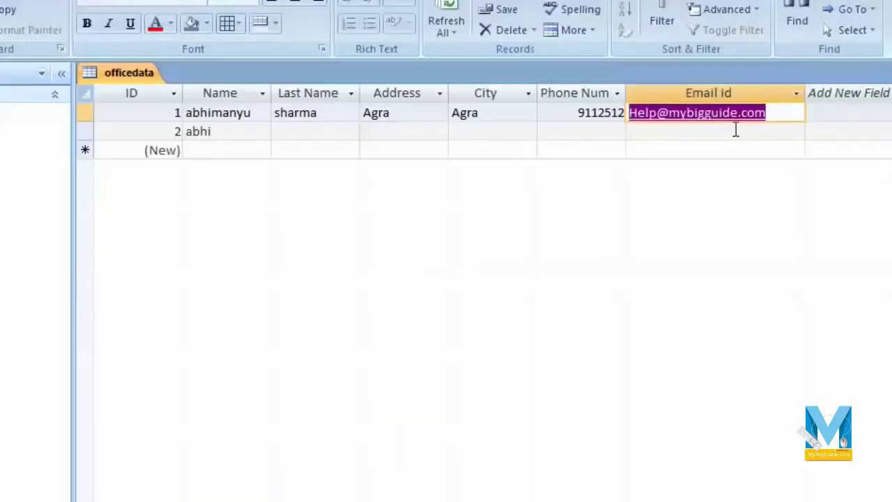
left_click(693, 116)
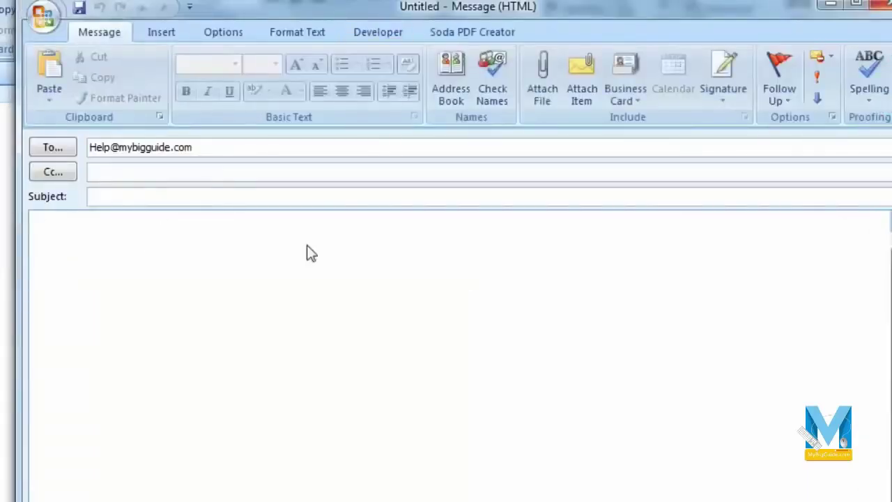
left_click(198, 269)
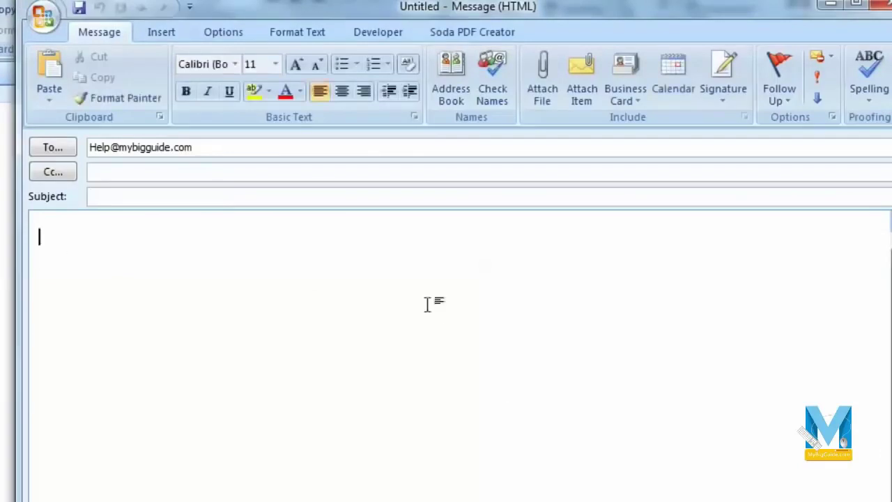
left_click(879, 4)
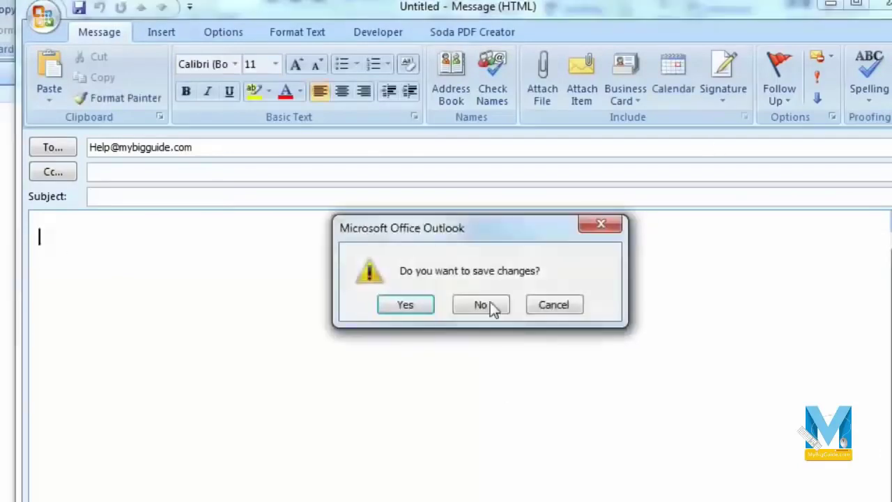
left_click(490, 302)
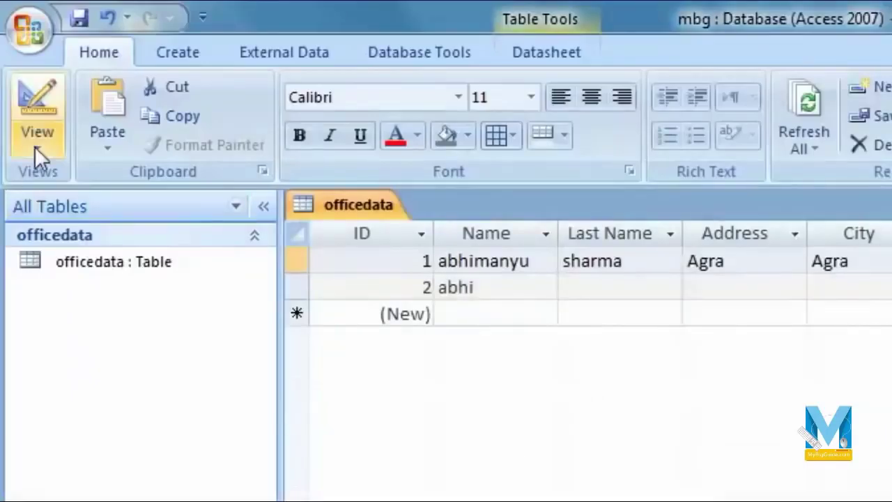
In Design view, add a Photo field with the Attachment data type.
left_click(37, 147)
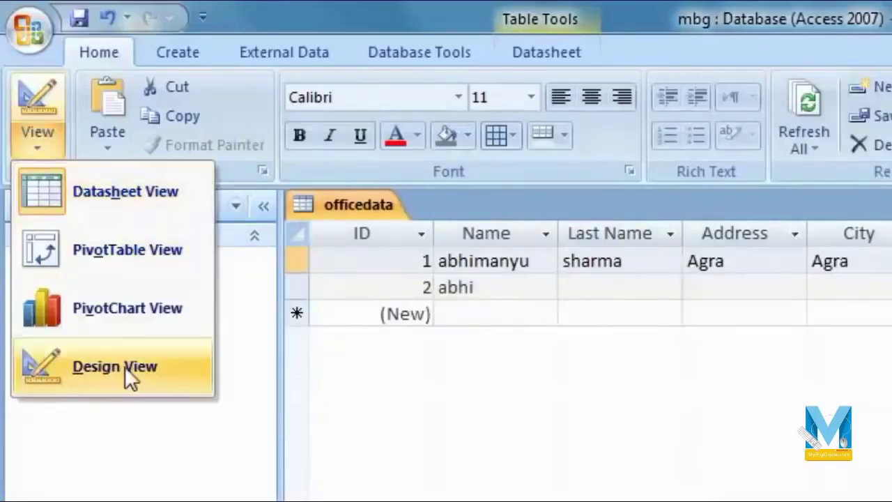
left_click(125, 370)
left_click(469, 432)
type("Photo")
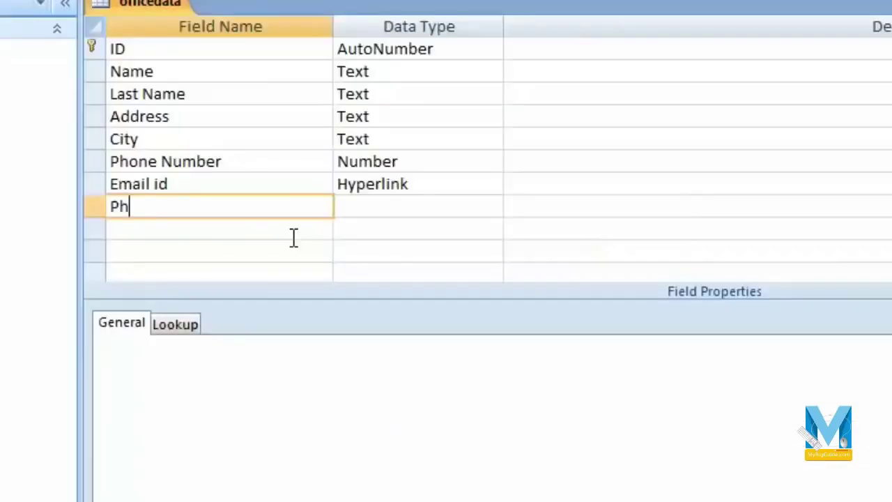
key("Tab")
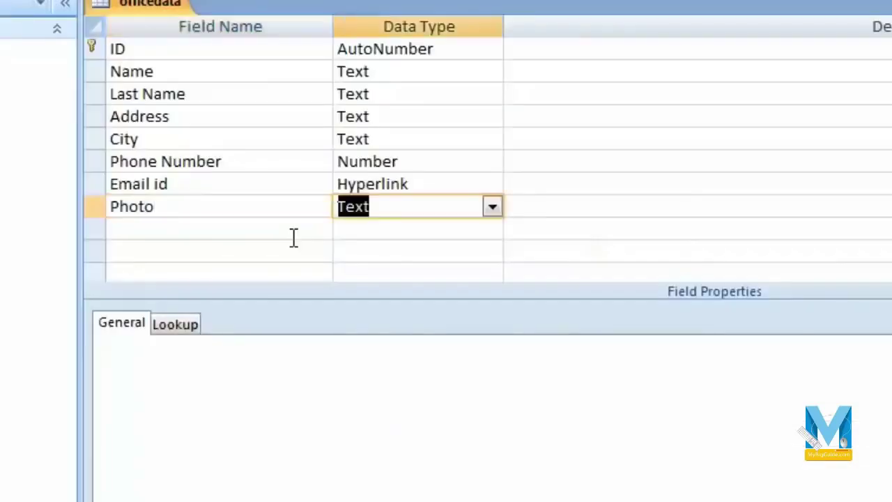
left_click(492, 206)
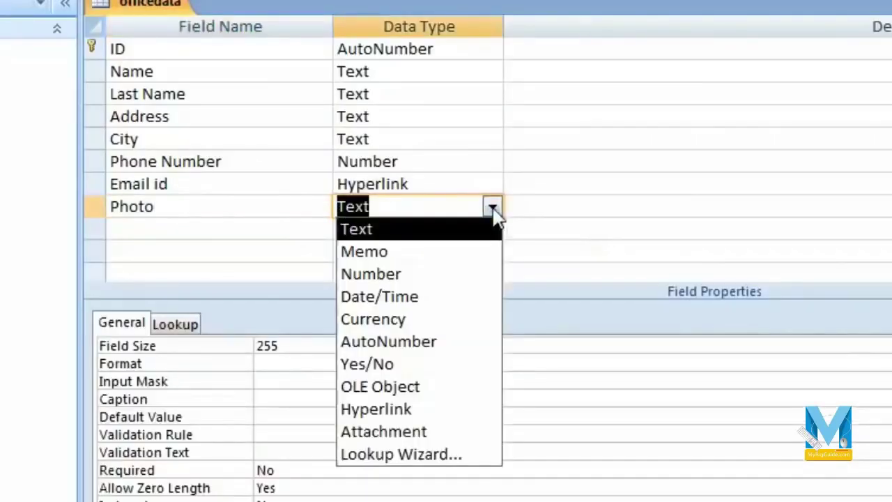
left_click(453, 432)
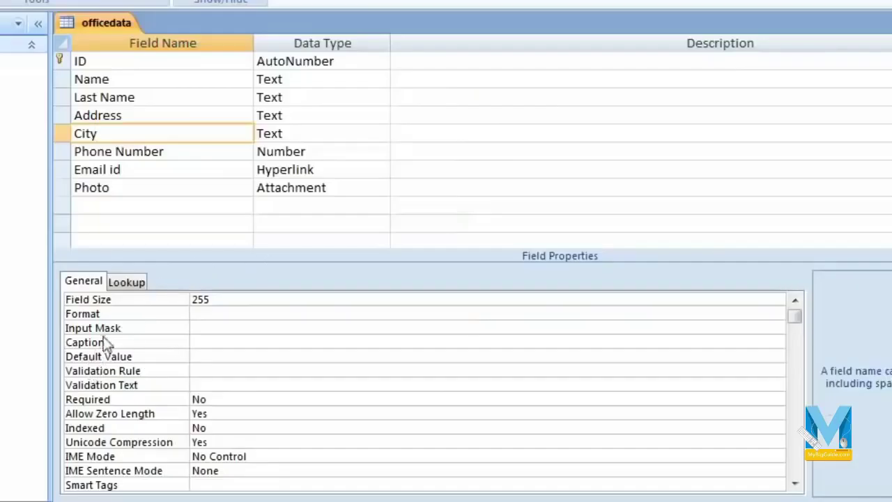
Set the City field's default value to Agra.
left_click(226, 357)
type("Agra")
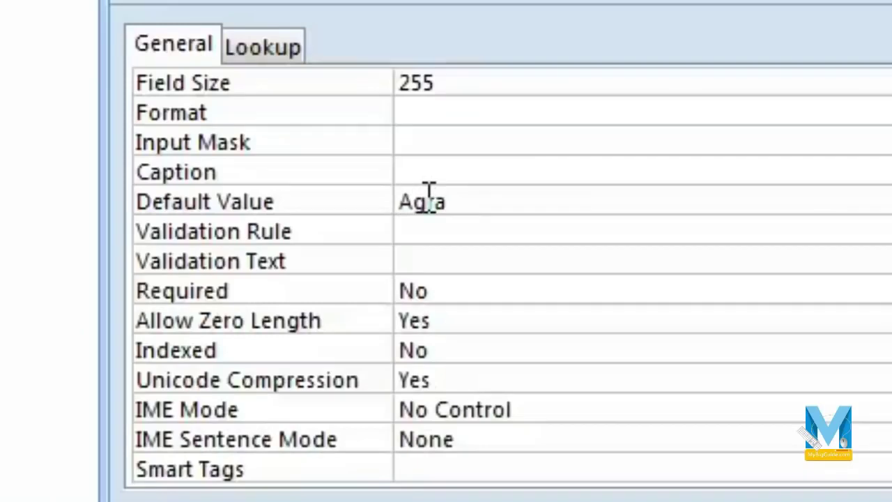
key("Return")
left_click(562, 202)
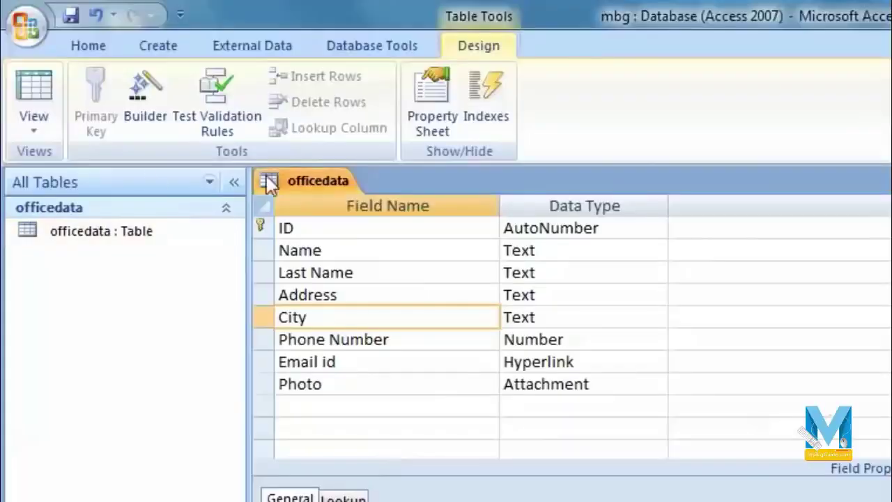
Save the design and switch to Datasheet view.
left_click(36, 89)
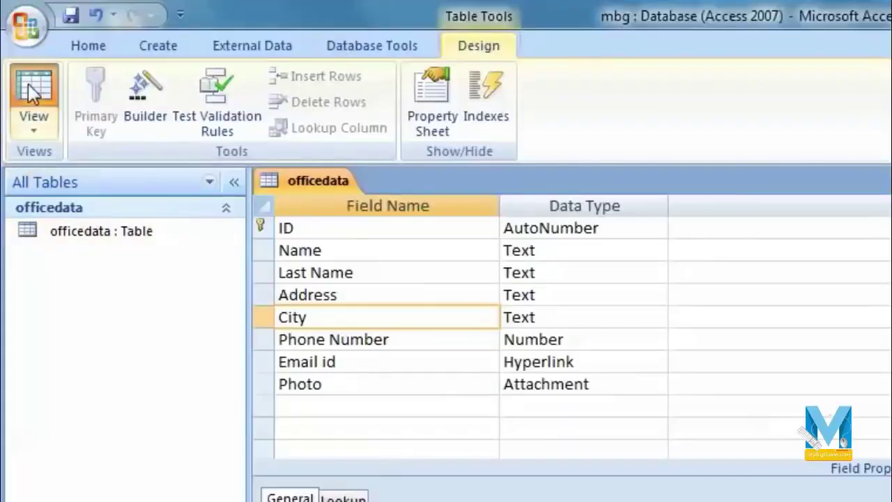
left_click(711, 476)
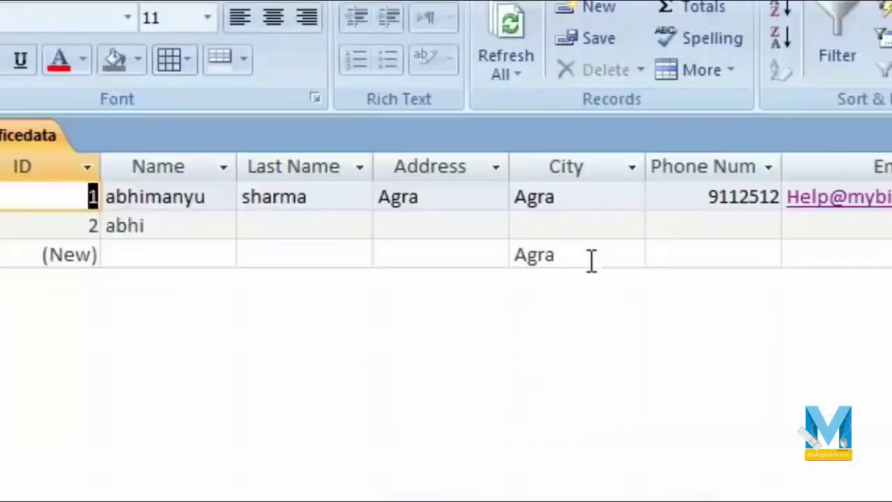
left_click(877, 280)
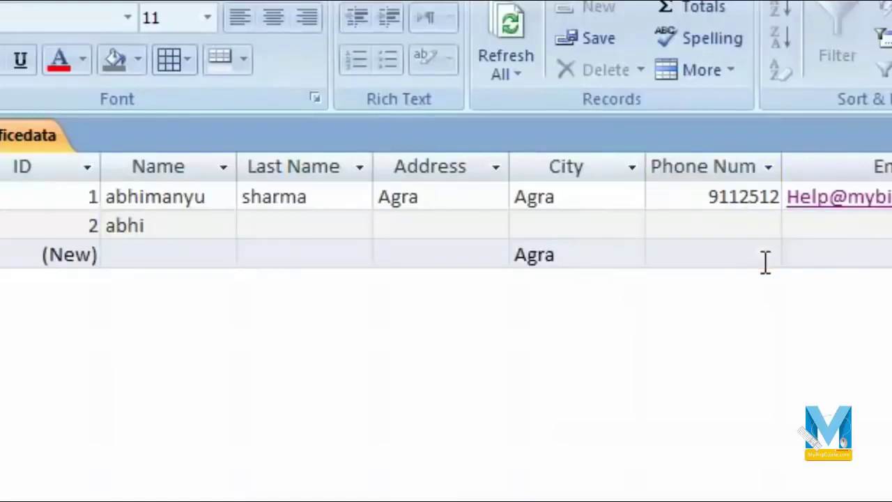
Add records 4 and 5 with only a first name each, City defaulting to Agra.
left_click(202, 251)
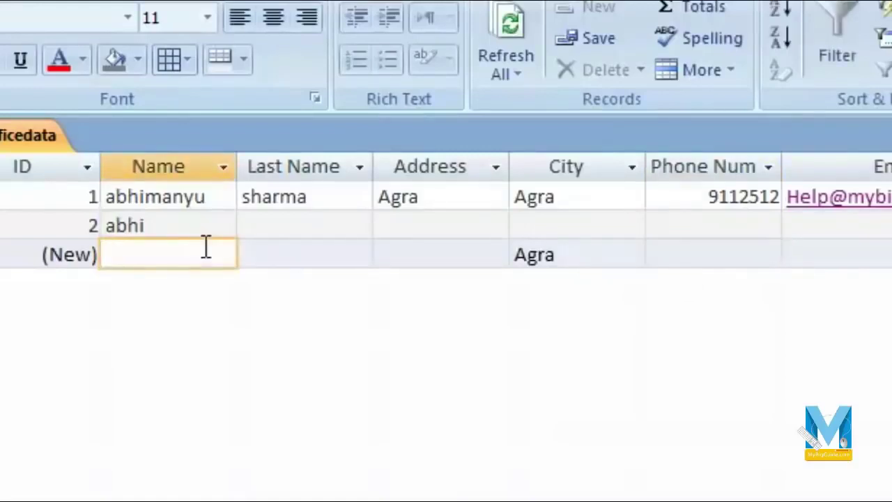
type("Amit")
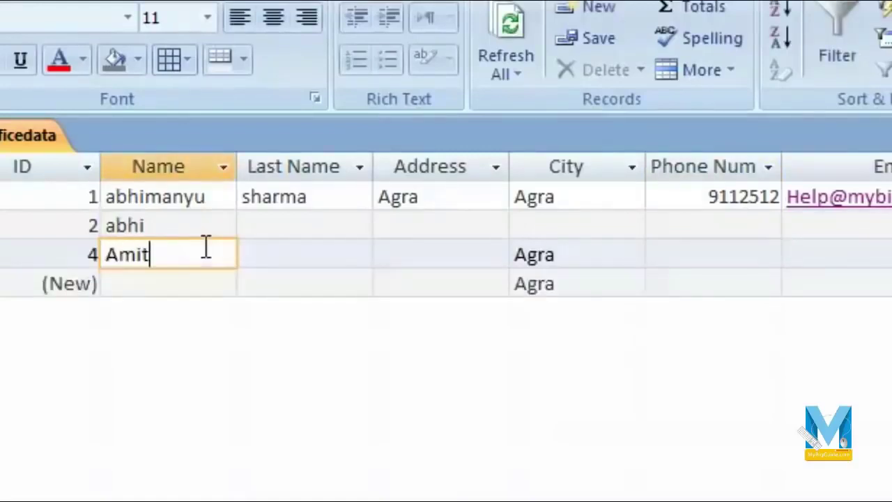
key("Tab")
key("Tab")
key("Tab")
key("Tab")
key("Tab")
key("Tab")
key("Tab")
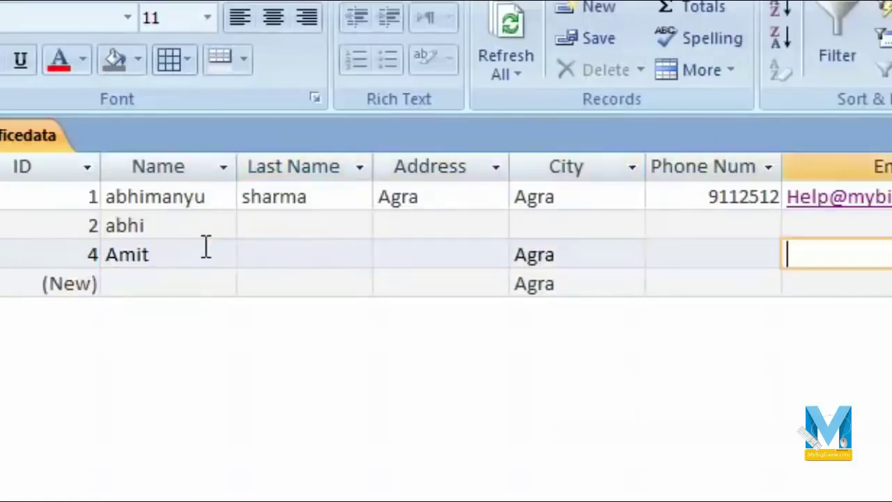
key("Tab")
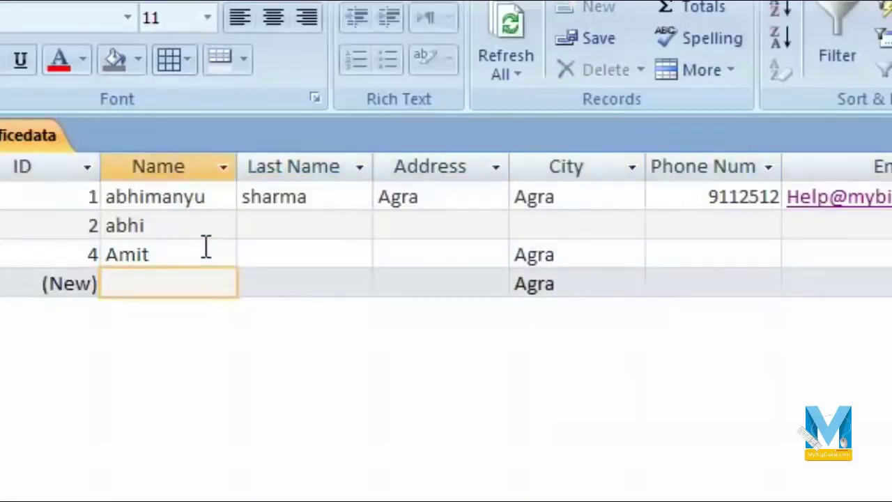
type("A")
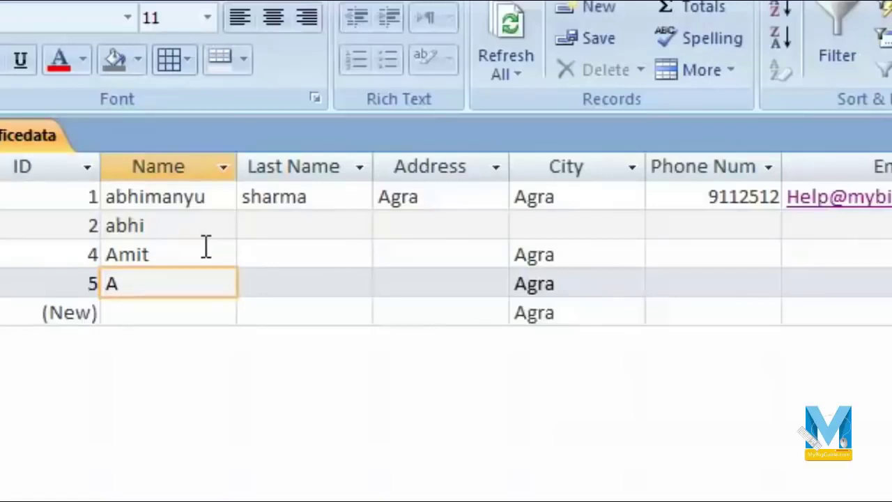
type("nurag")
key("Tab")
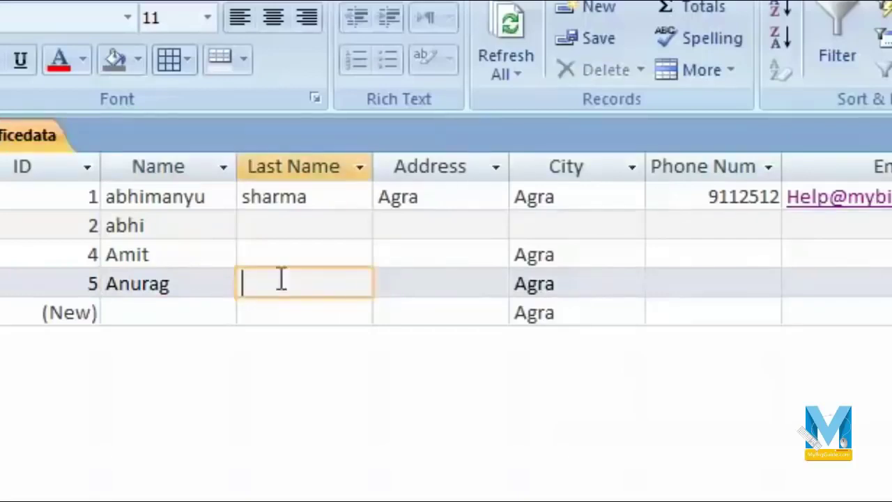
left_click(40, 139)
Start the Lookup Wizard on the City field, choosing to type the values.
left_click(80, 398)
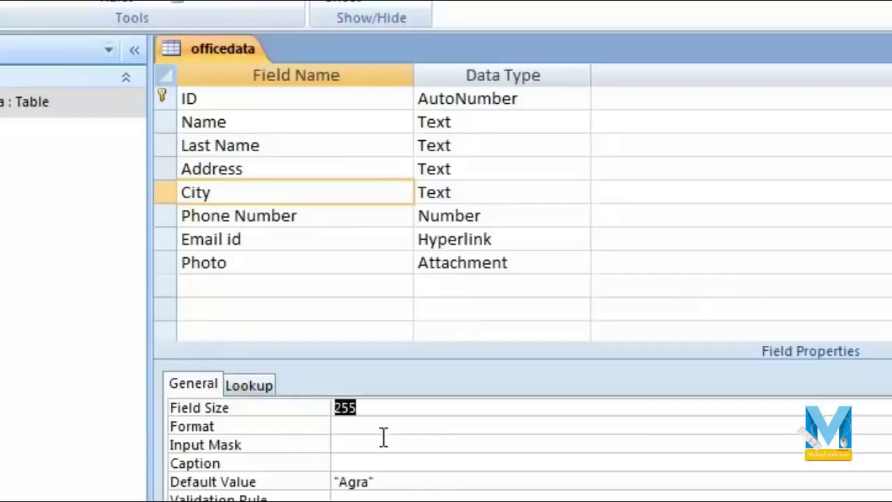
left_click(467, 193)
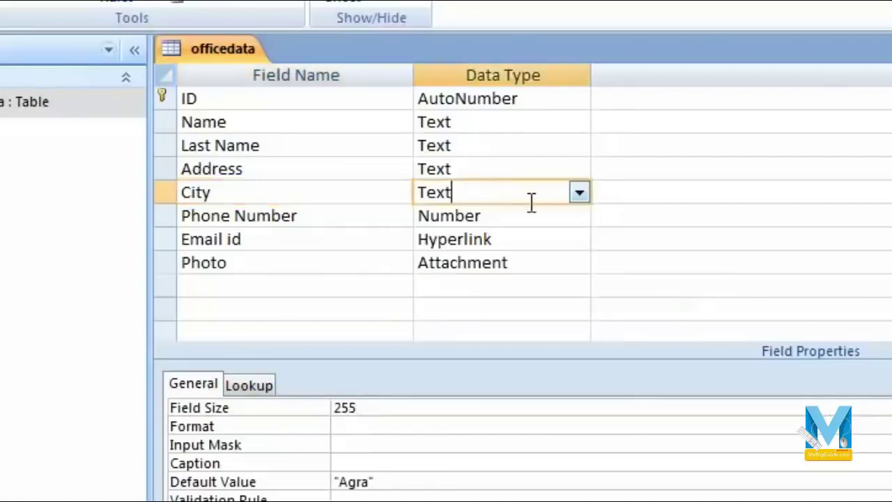
left_click(579, 193)
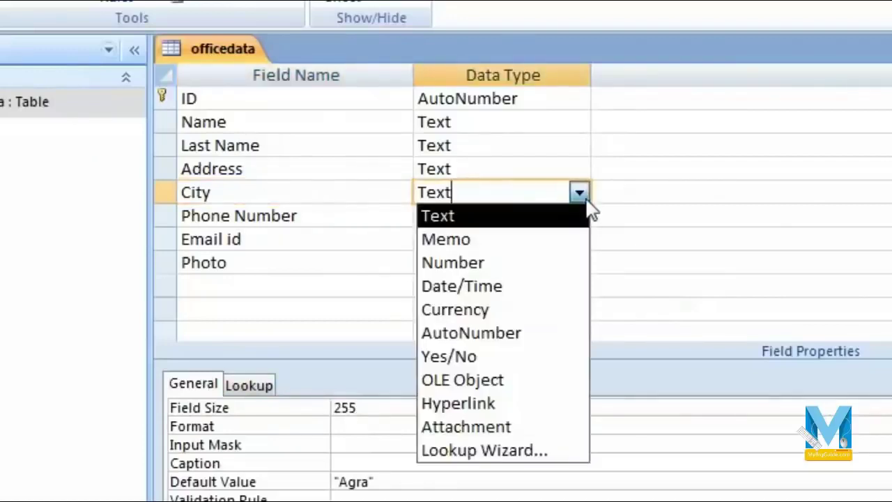
left_click(524, 460)
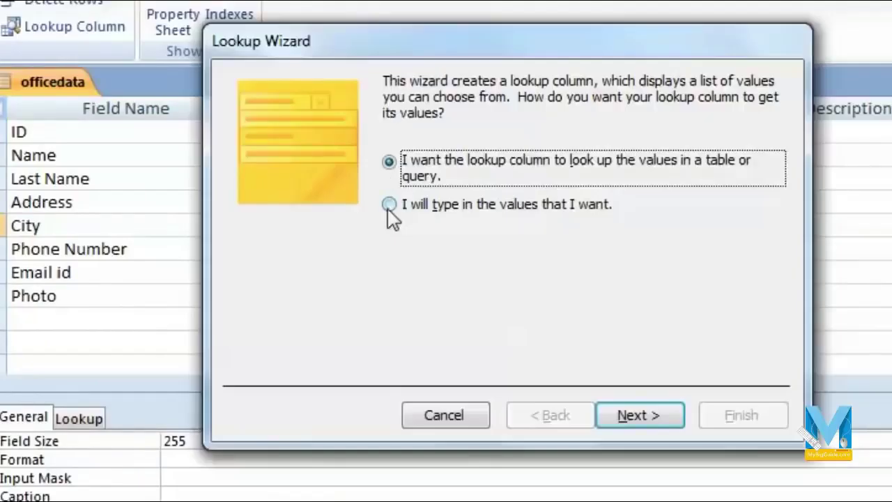
left_click(389, 209)
left_click(638, 416)
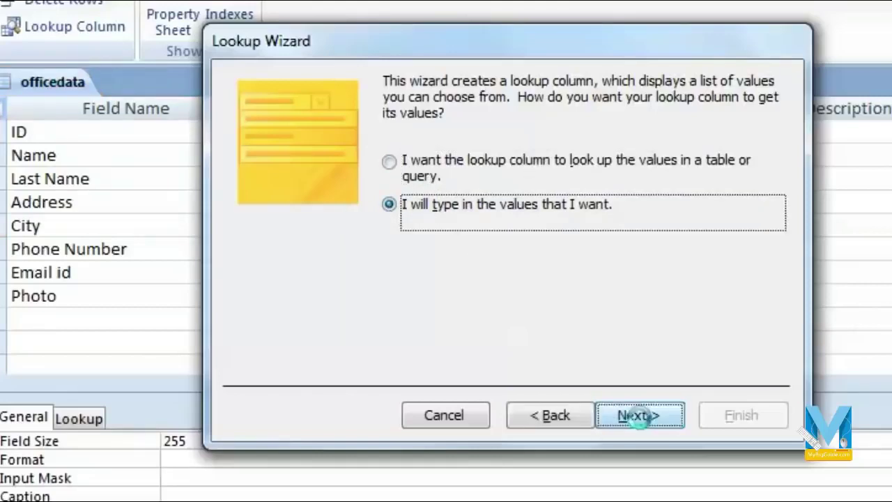
Enter Agra, Mathura and Hathras as the lookup values.
left_click(301, 227)
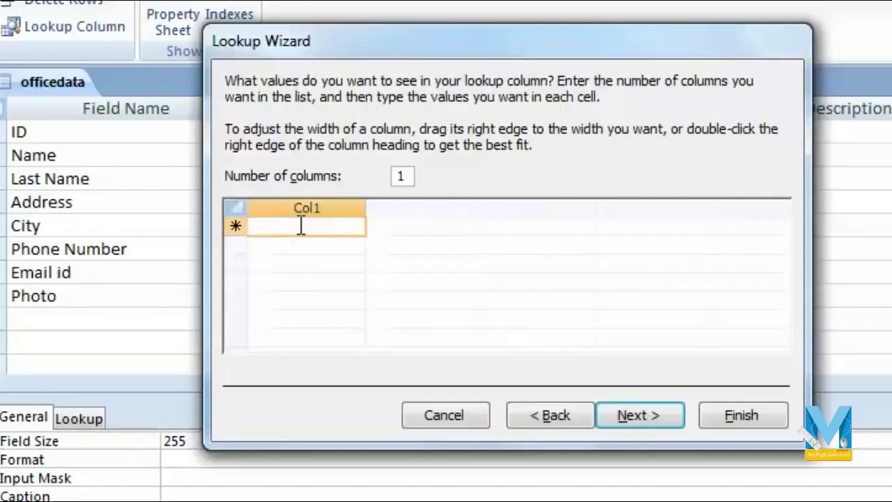
type("Agra")
key("Return")
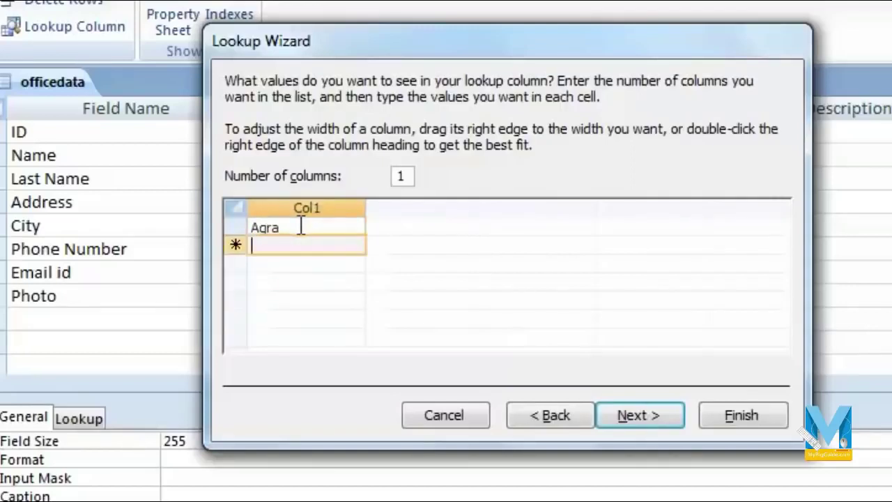
type("Mathura")
key("Return")
type("Hathras")
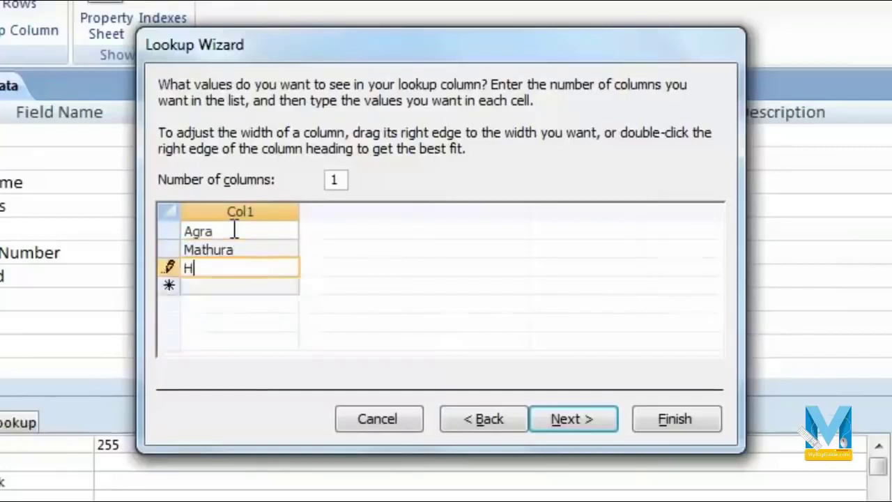
key("Return")
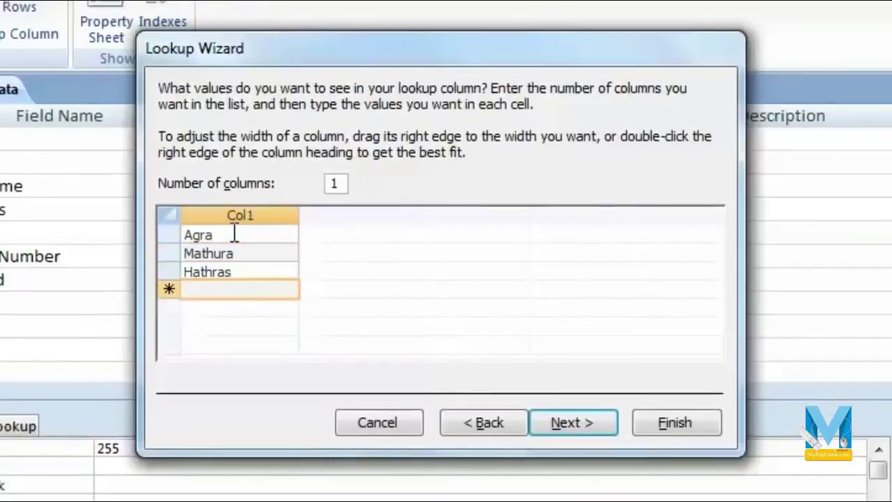
left_click(253, 217)
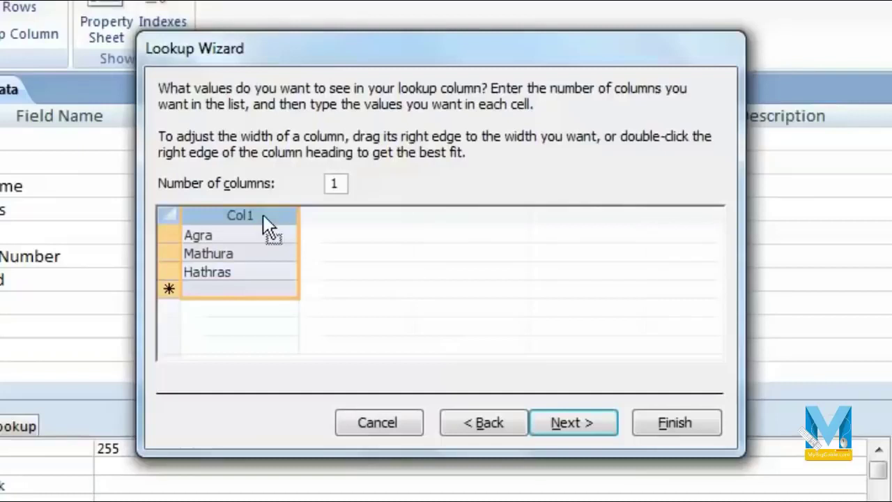
Label the lookup column City, keep single values, and finish the wizard.
left_click(593, 430)
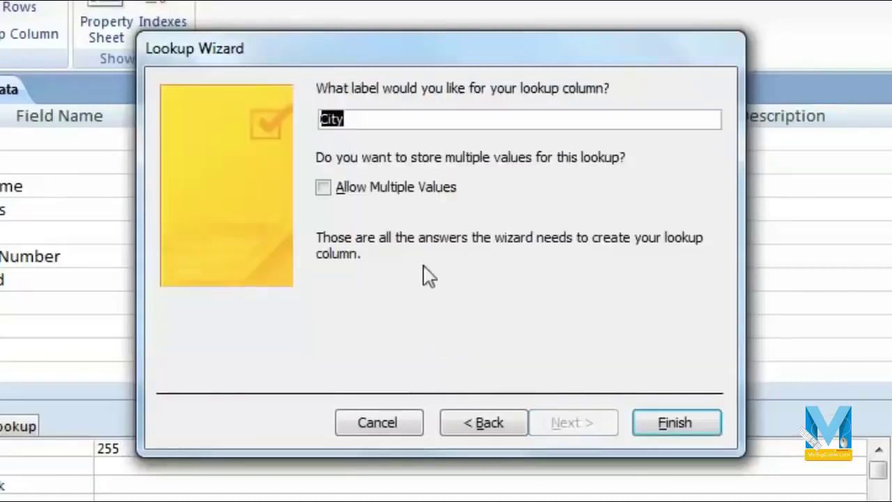
type("C")
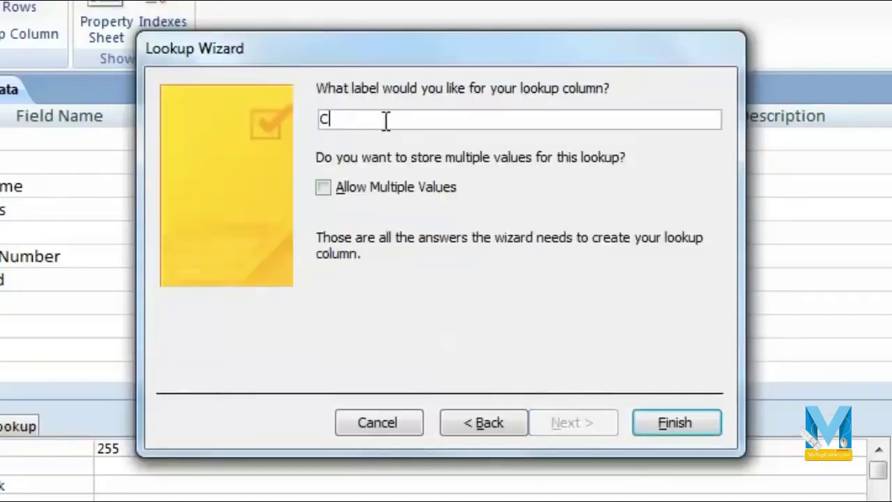
type("ity")
left_click(324, 189)
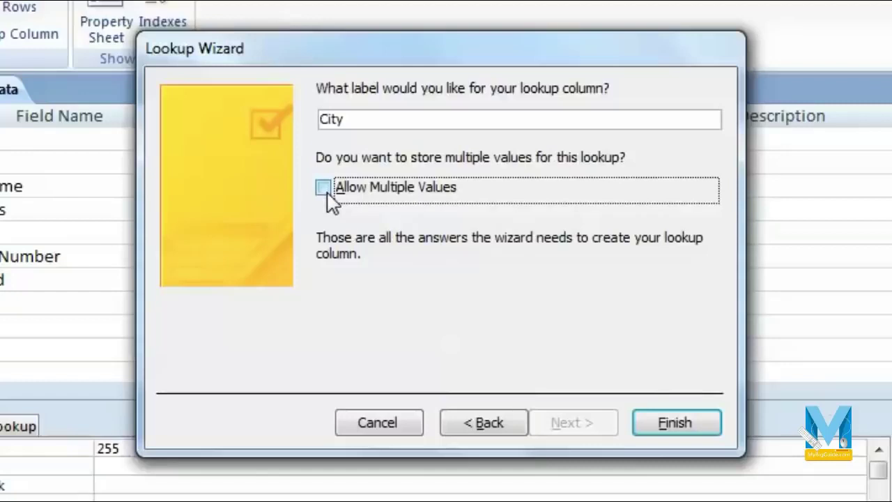
left_click(676, 425)
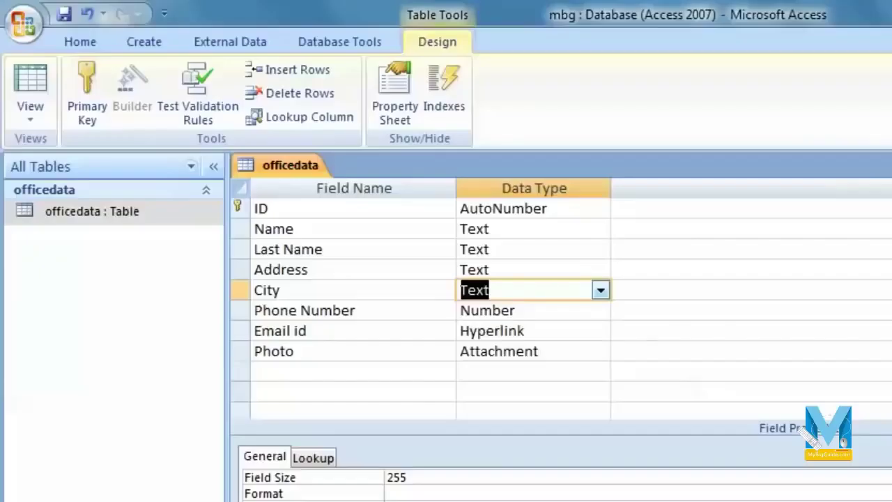
Save the table design and switch to Datasheet View.
left_click(72, 11)
left_click(31, 110)
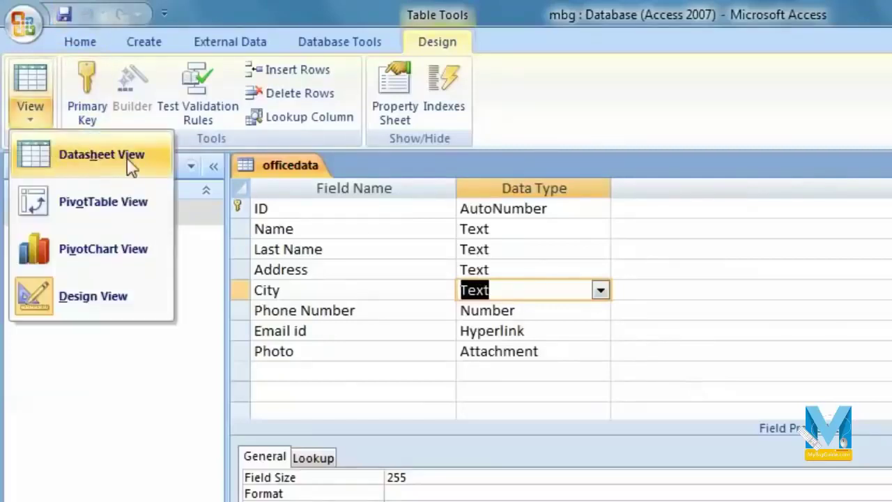
left_click(133, 164)
Pick Mathura from the City lookup list for records 2 and 5.
left_click(442, 275)
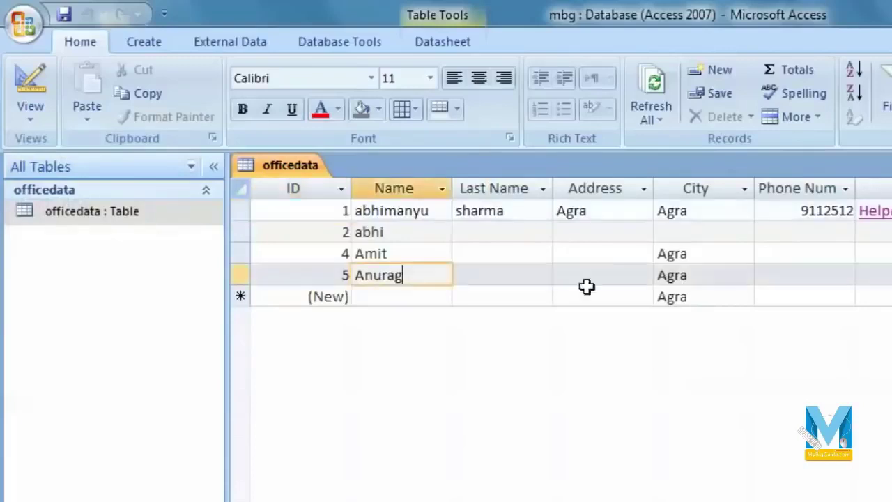
left_click(735, 282)
left_click(747, 278)
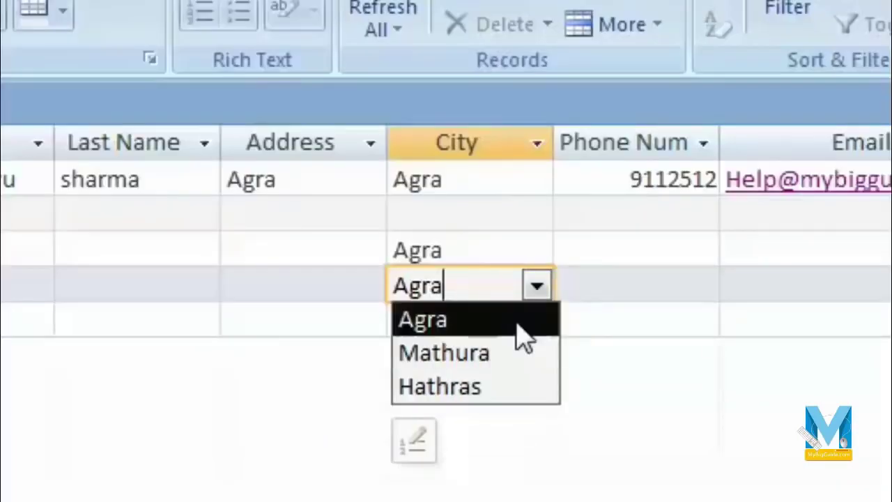
left_click(488, 220)
left_click(536, 217)
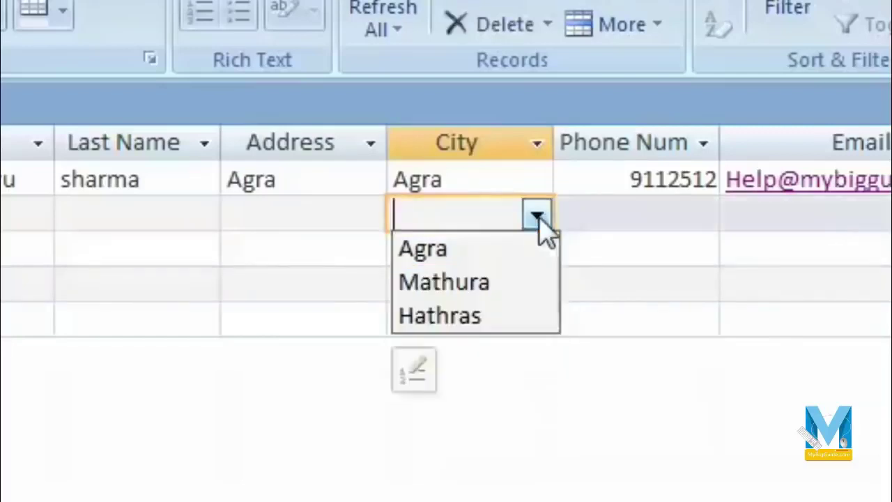
left_click(514, 289)
left_click(509, 282)
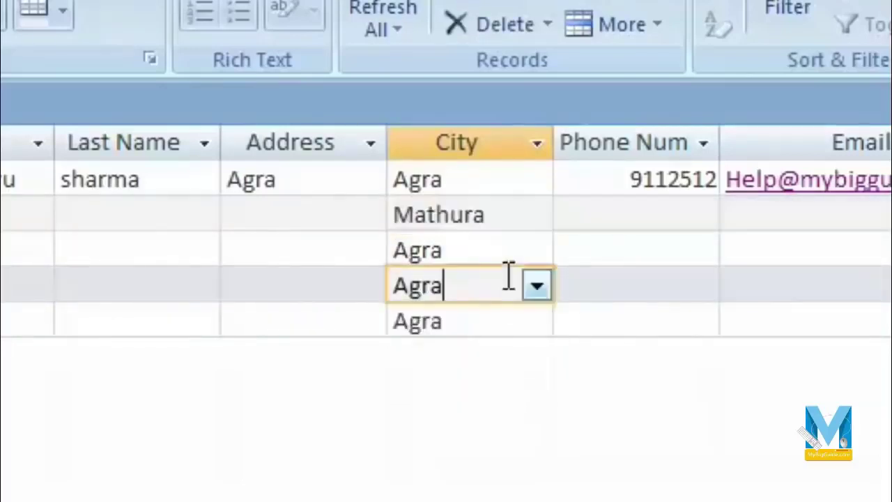
left_click(537, 286)
left_click(504, 352)
left_click(683, 323)
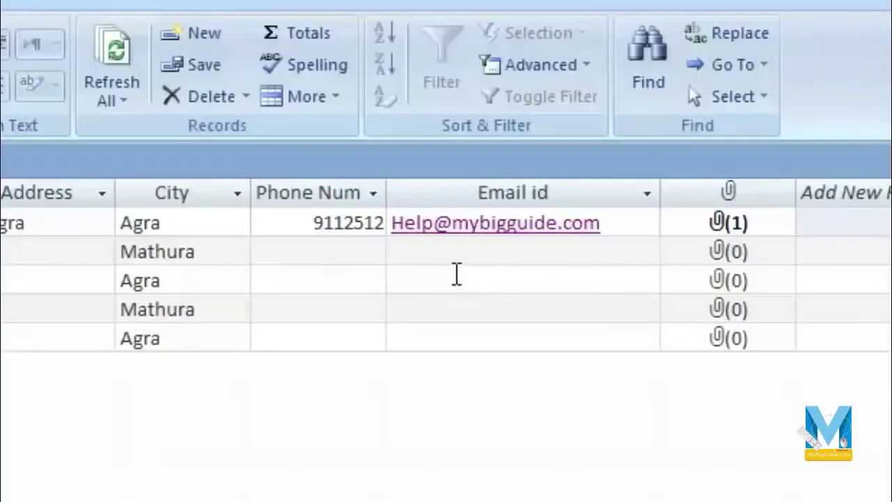
Attach Desert.jpg as record 2's Photo and save the record.
double_click(724, 255)
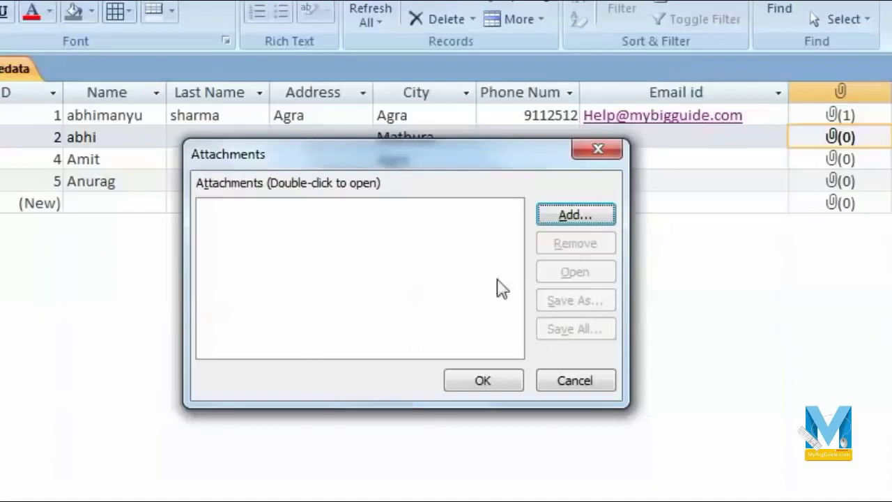
left_click(589, 225)
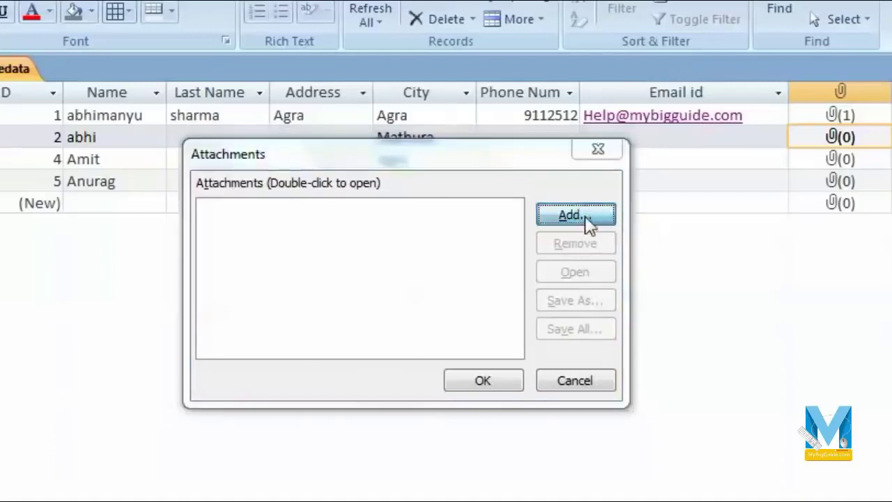
left_click_drag(876, 376, 884, 462)
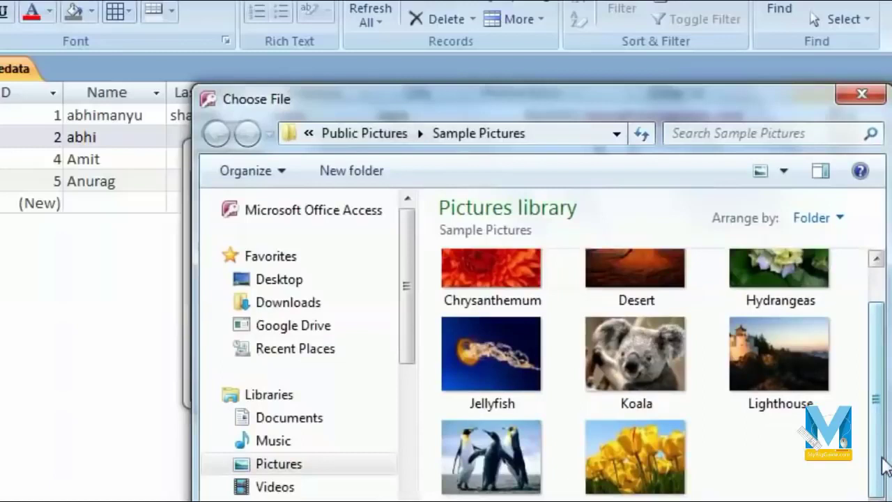
left_click(876, 259)
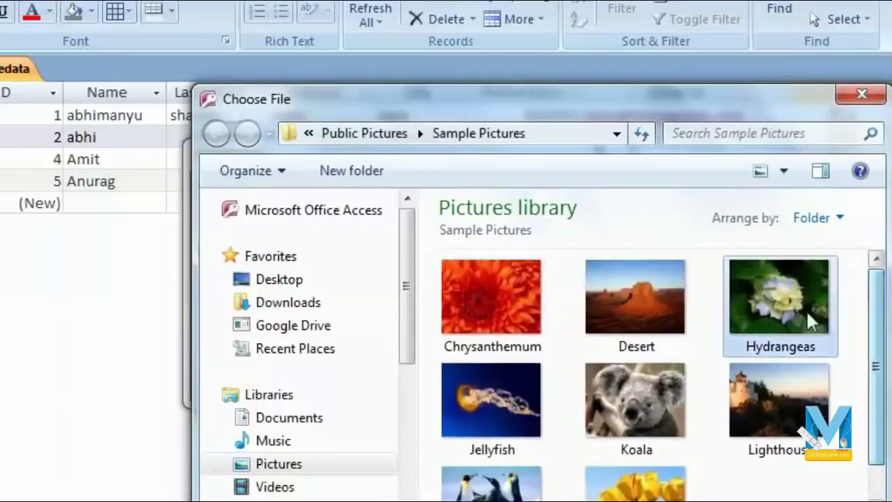
double_click(661, 300)
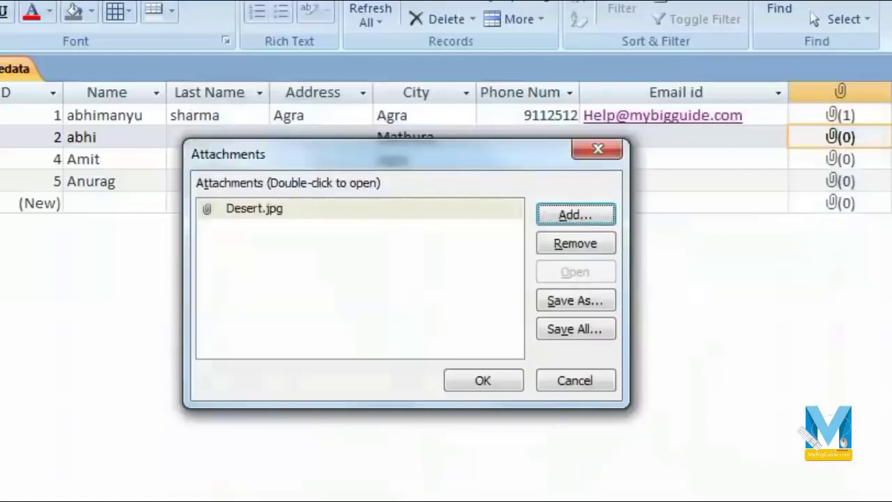
left_click(493, 382)
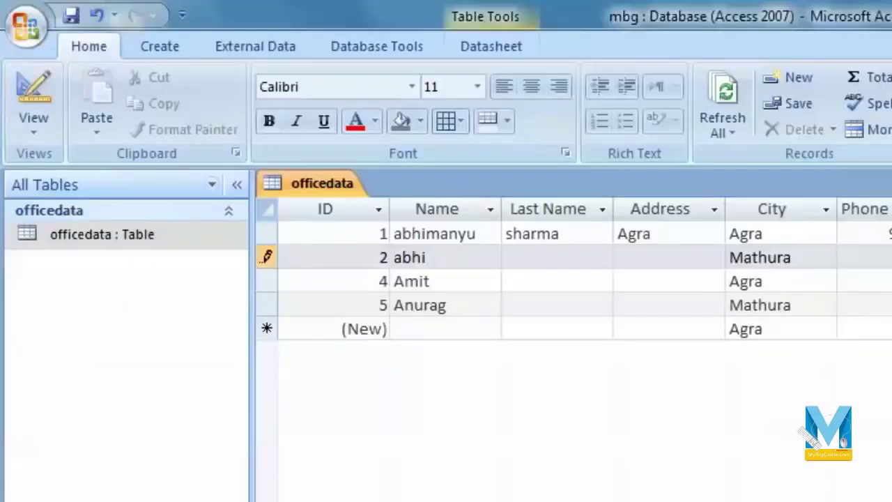
left_click(885, 233)
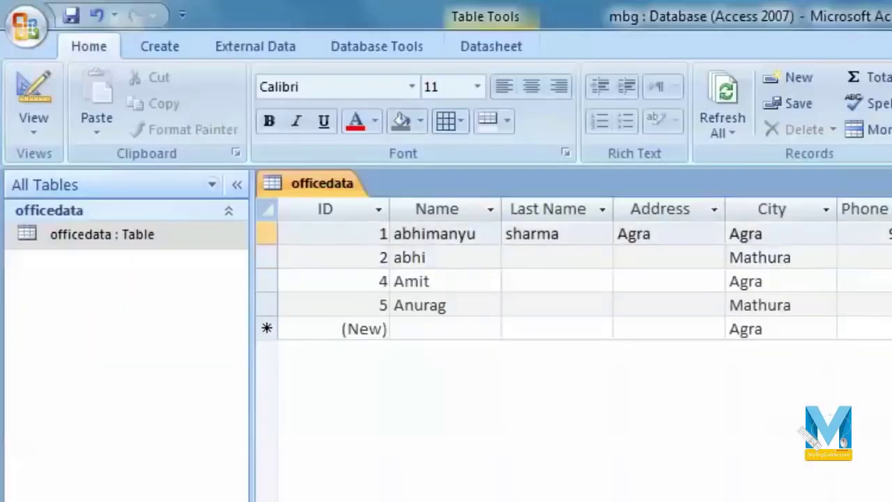
Finish the new sixth record with City Agra and bring up the Create tab options.
key("Down")
key("Down")
key("Down")
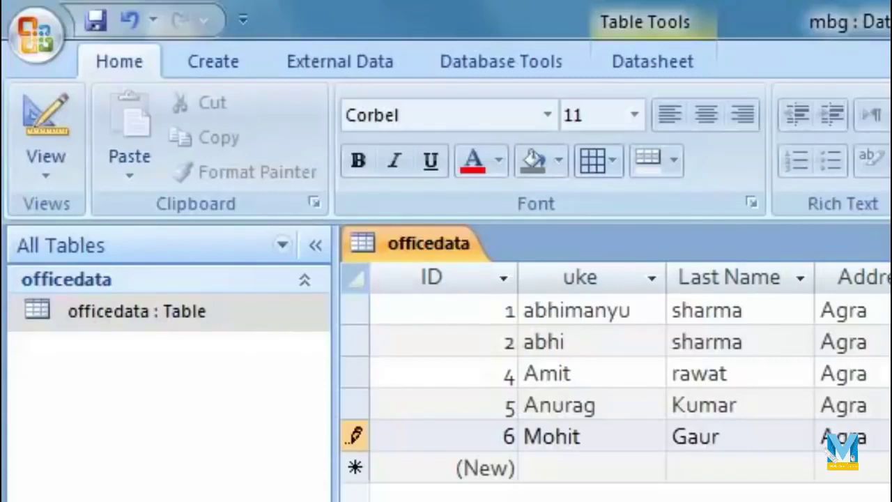
left_click(228, 66)
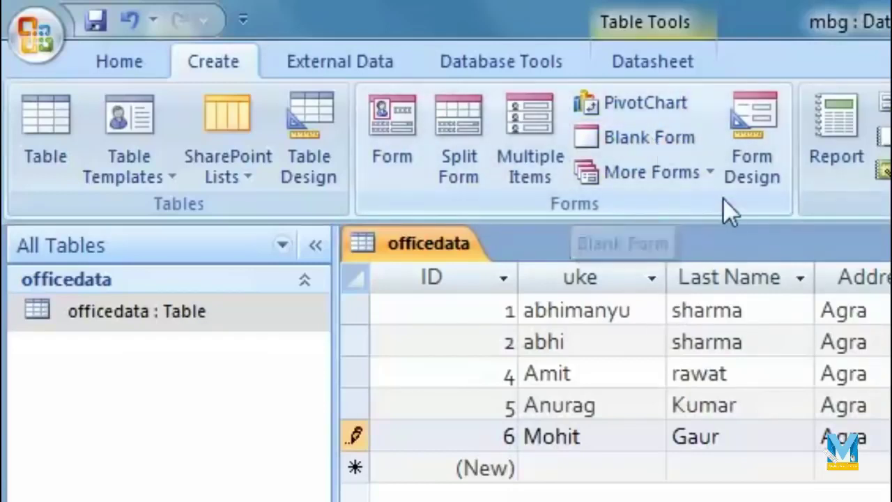
Generate an automatic Form from the officedata table.
left_click(708, 168)
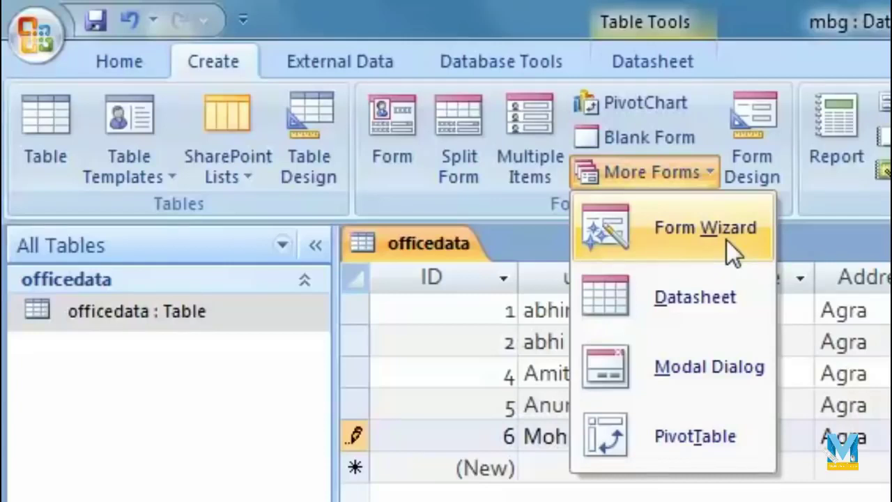
left_click(599, 496)
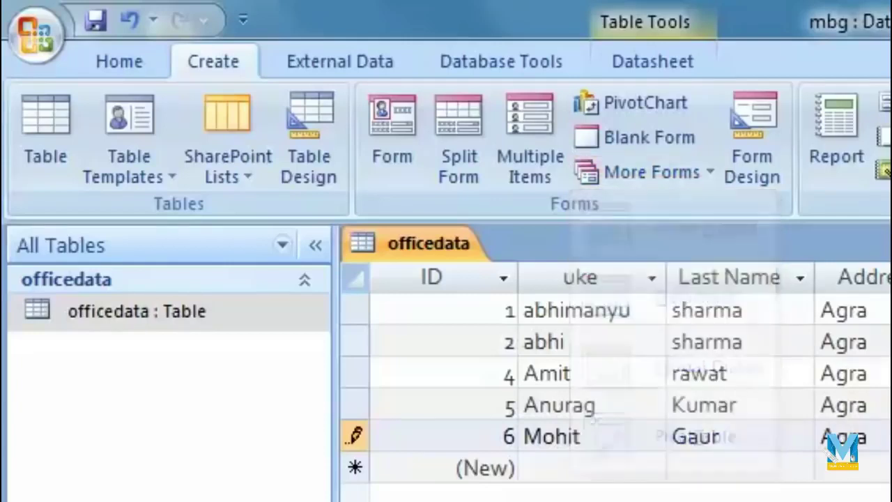
left_click(393, 143)
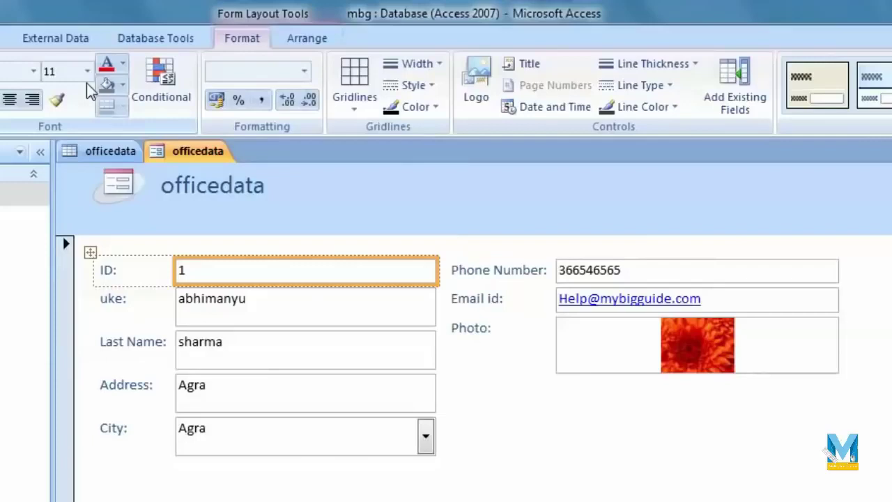
Check the officedata table tab, then return to the new form's views list.
left_click(110, 150)
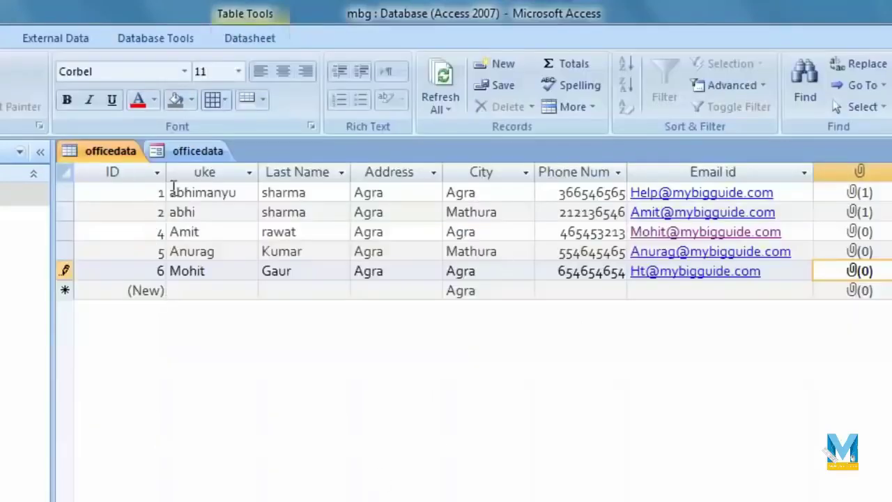
left_click(180, 150)
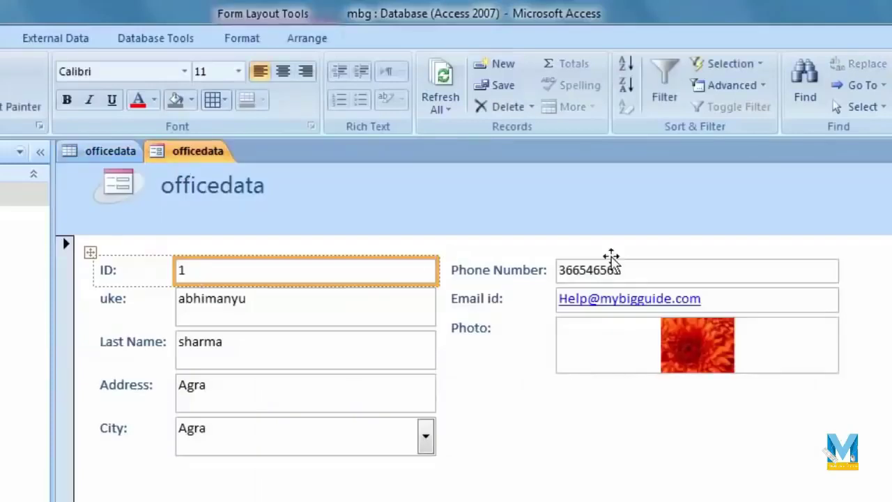
left_click(28, 103)
left_click(319, 409)
left_click(464, 314)
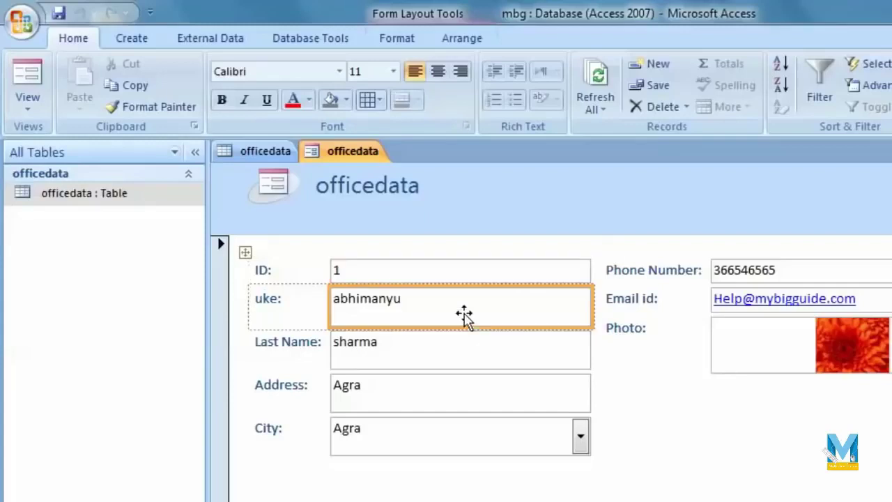
left_click(34, 96)
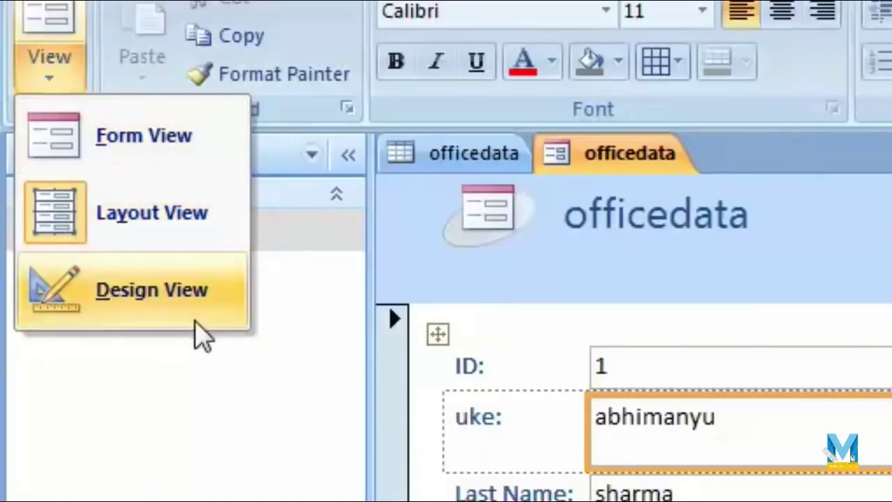
Widen the uke field boxes and return the form to Layout View.
left_click(472, 406)
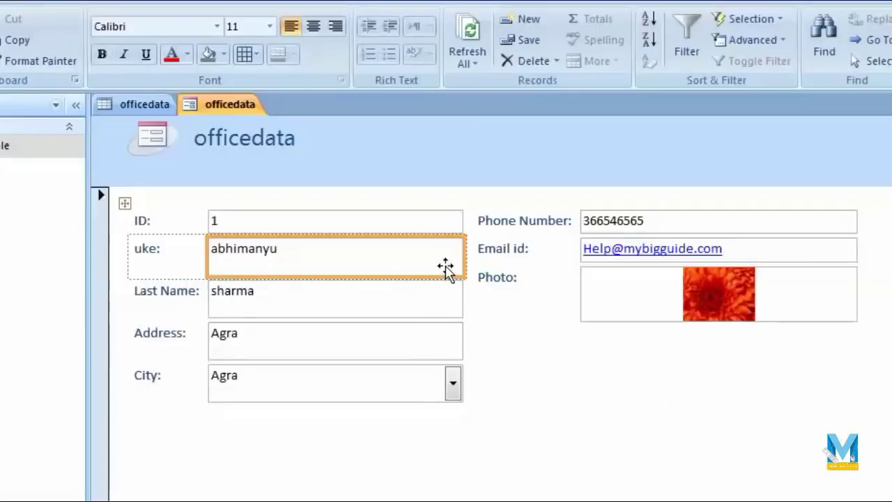
left_click_drag(435, 258, 465, 248)
left_click(27, 101)
left_click(62, 231)
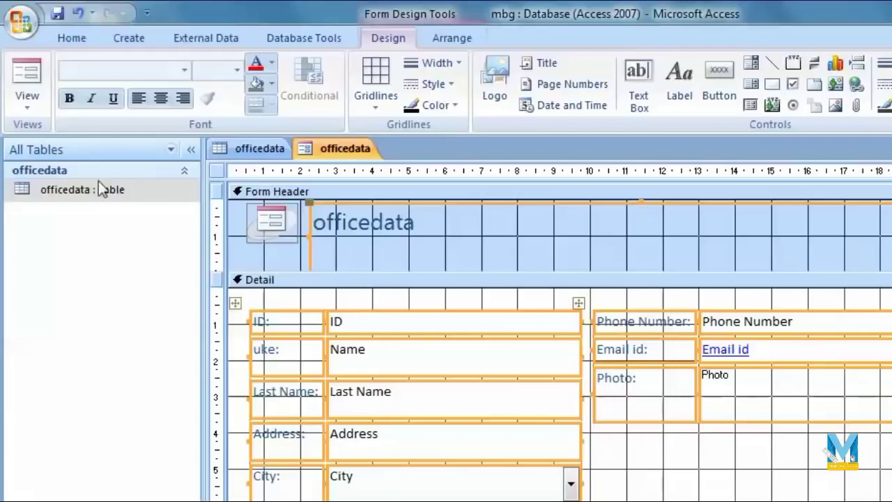
left_click(27, 103)
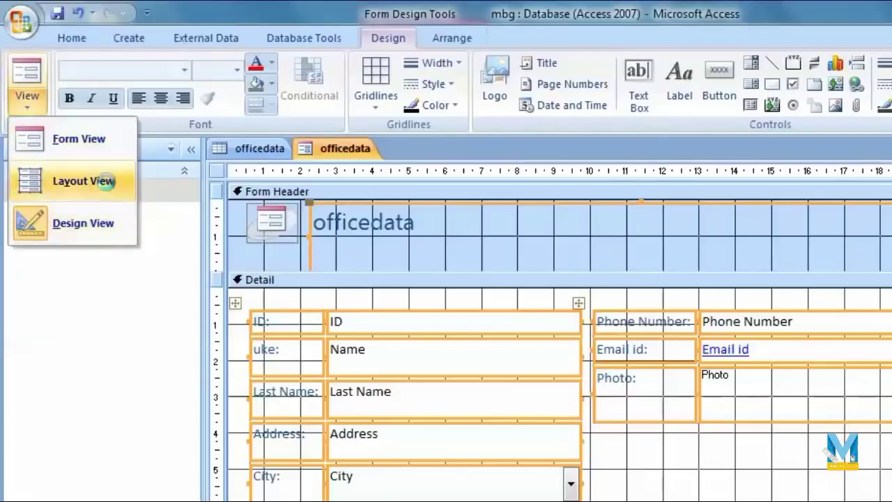
left_click(84, 182)
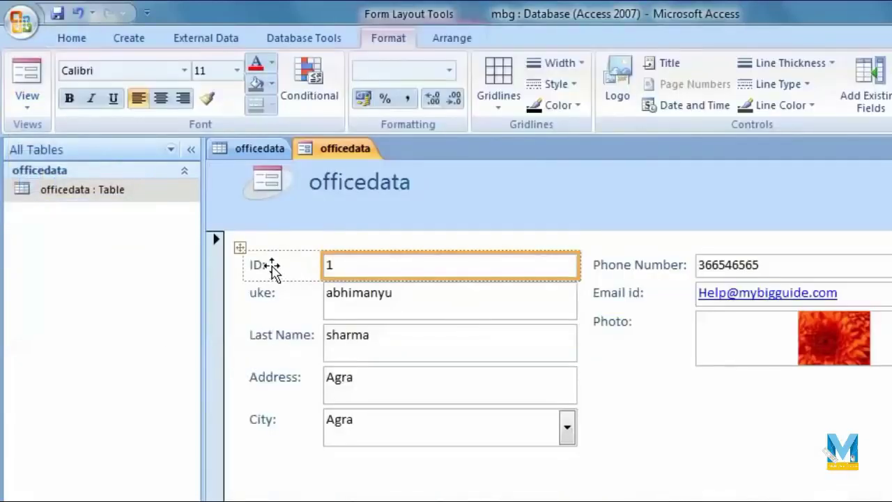
Rename the uke: label to Name.
left_click(277, 314)
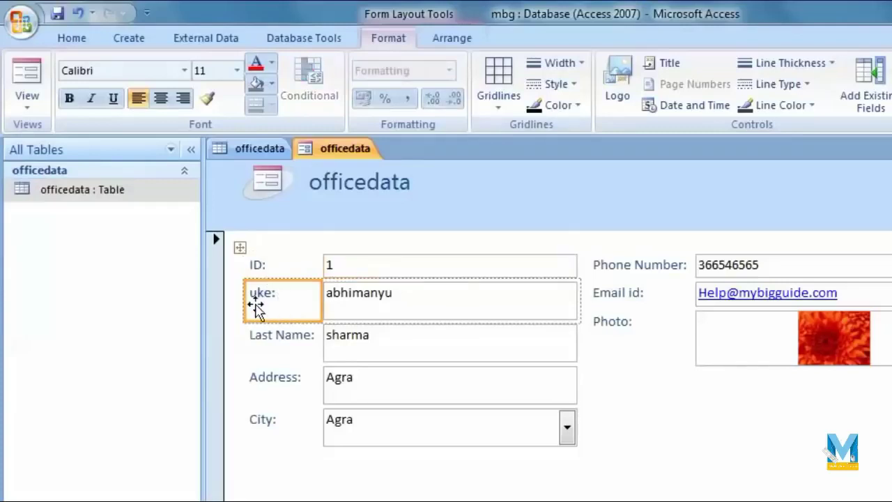
double_click(271, 295)
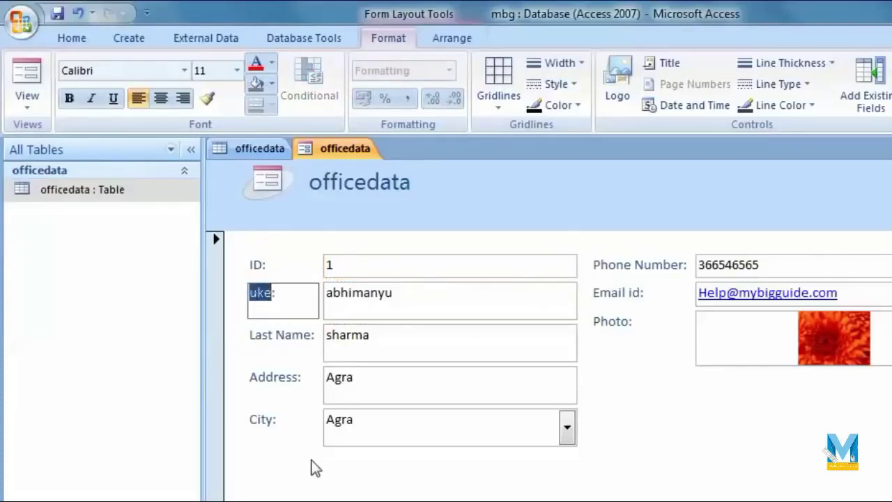
type("Na:")
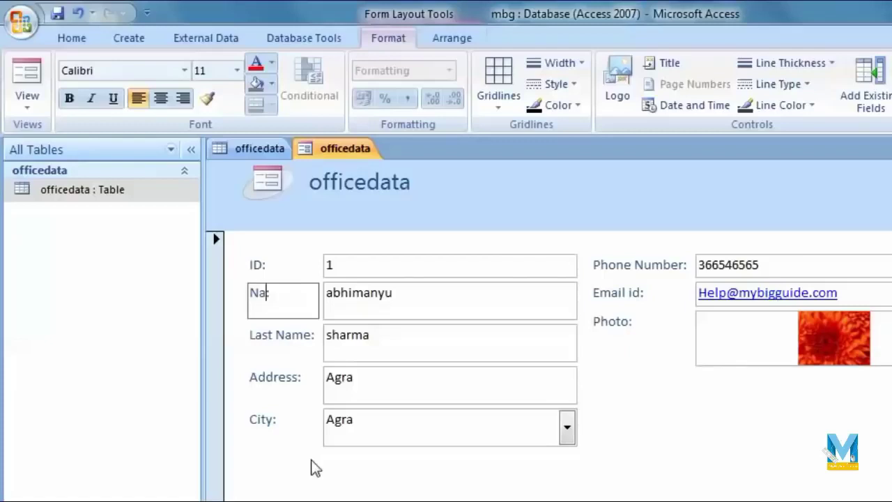
left_click(307, 467)
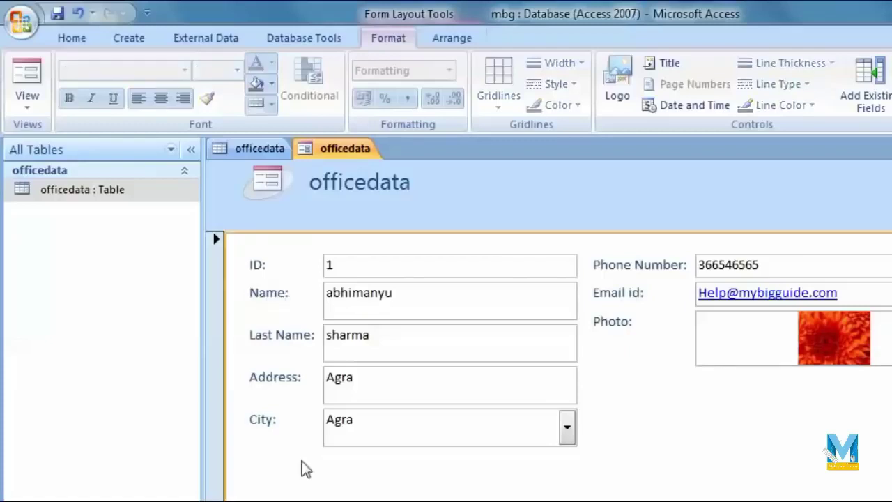
Review the Last Name, Address, City, Phone Number and Photo fields, then switch to Form View.
left_click(391, 356)
left_click(408, 395)
left_click(418, 419)
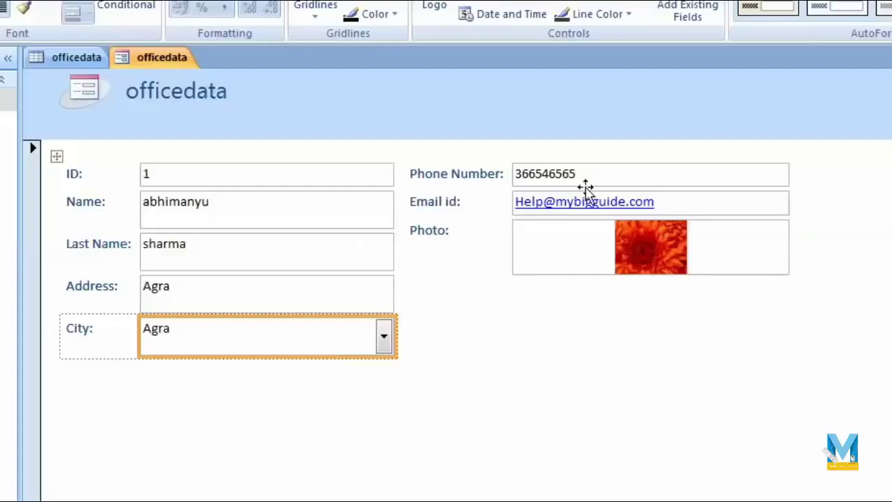
left_click(630, 172)
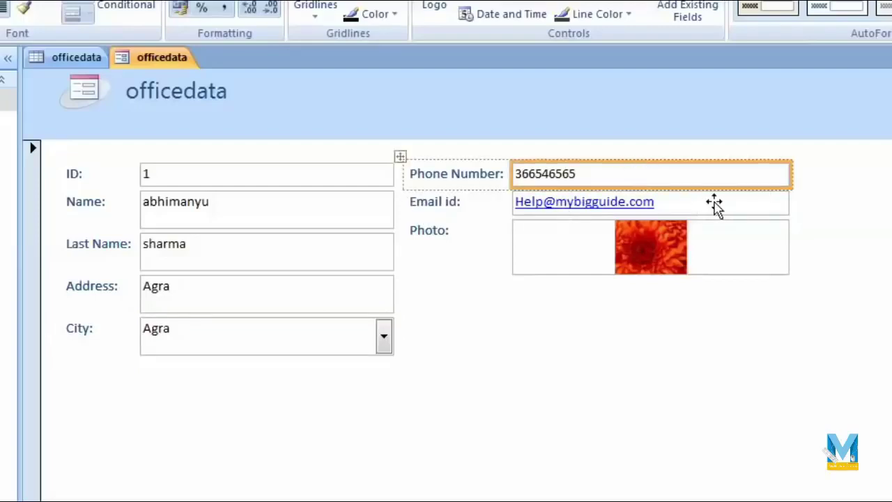
left_click(725, 315)
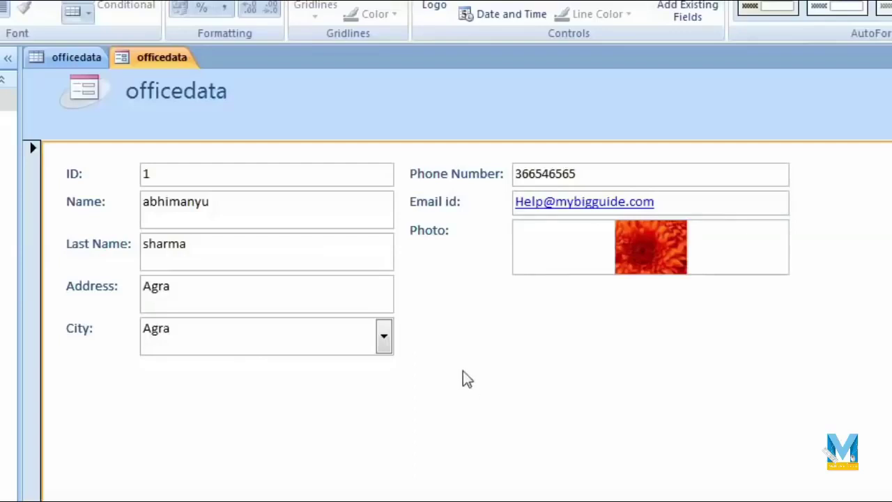
left_click(687, 233)
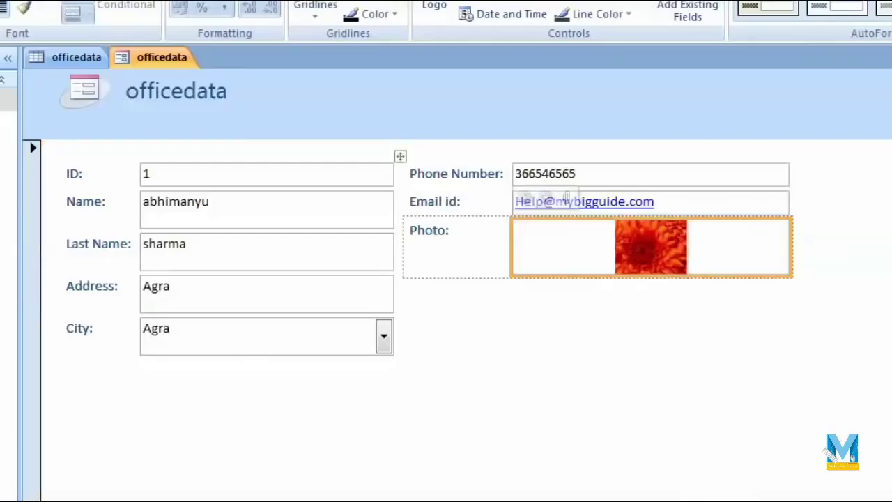
left_click(28, 83)
left_click(80, 140)
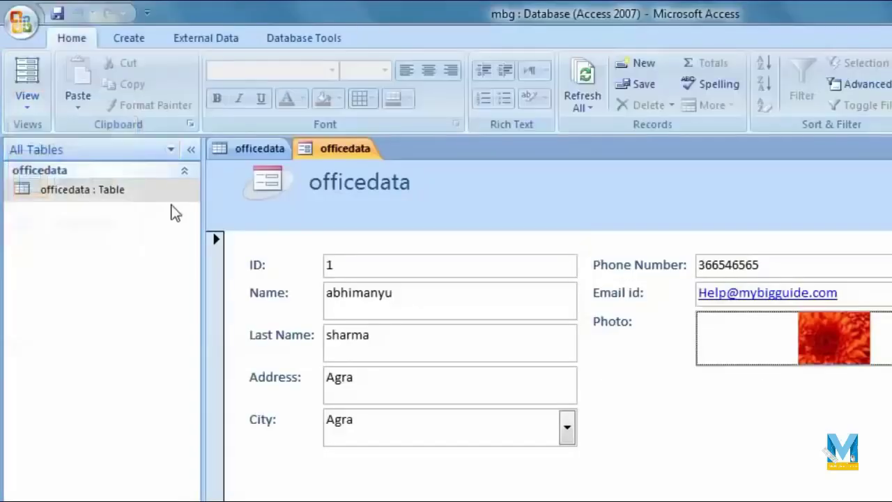
left_click(364, 264)
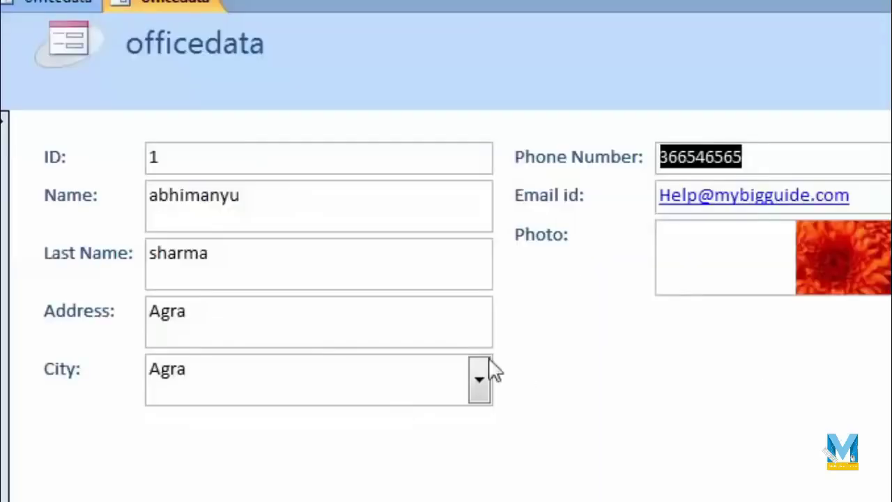
Check the City choices, keeping Agra, and jump to the last record.
left_click(479, 377)
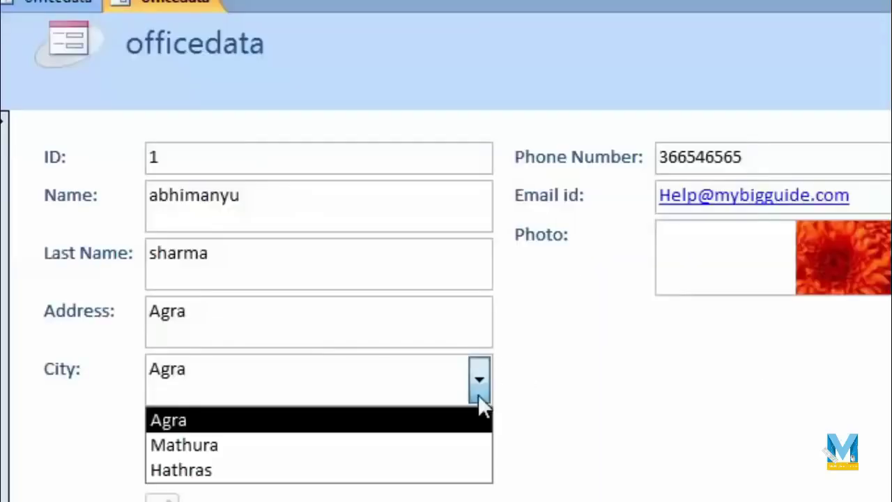
left_click(551, 424)
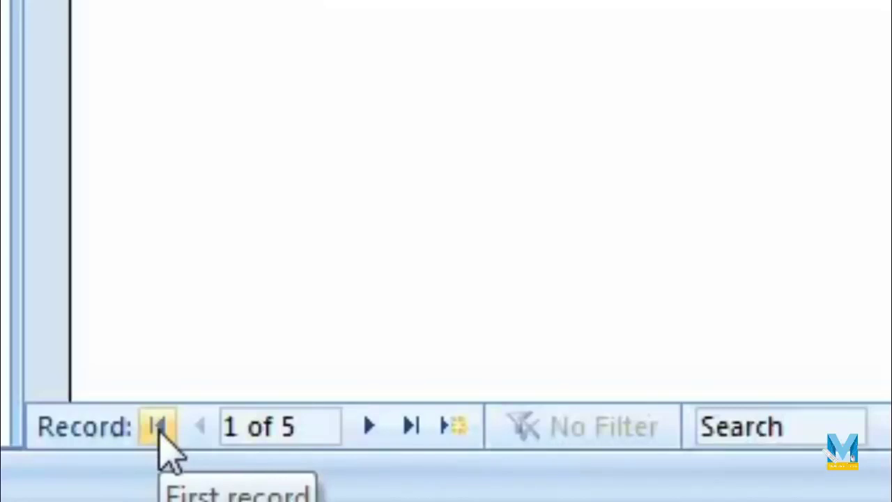
left_click(413, 430)
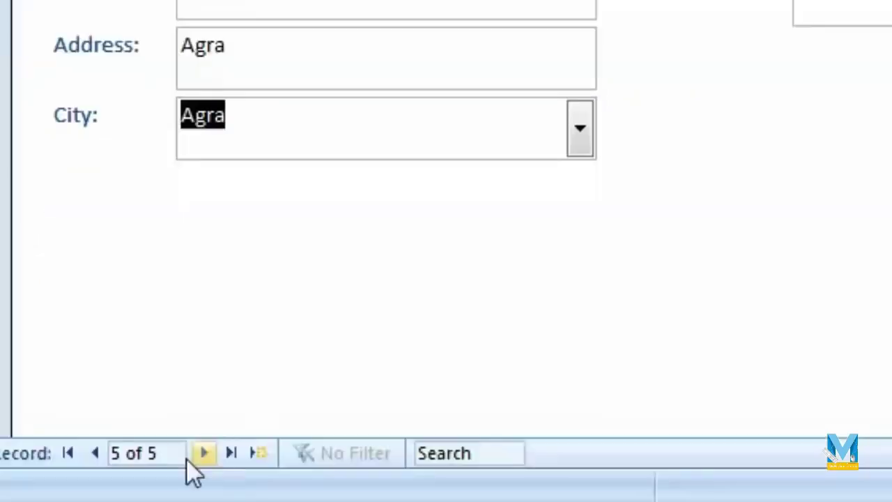
Browse back three records and forward again, then start new blank record 6 of 6.
left_click(97, 456)
left_click(97, 455)
left_click(97, 455)
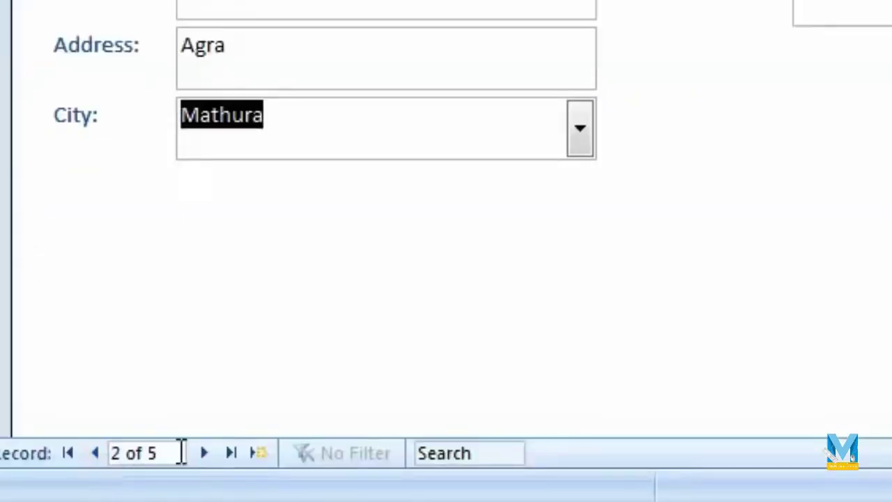
left_click(210, 454)
left_click(210, 453)
left_click(210, 454)
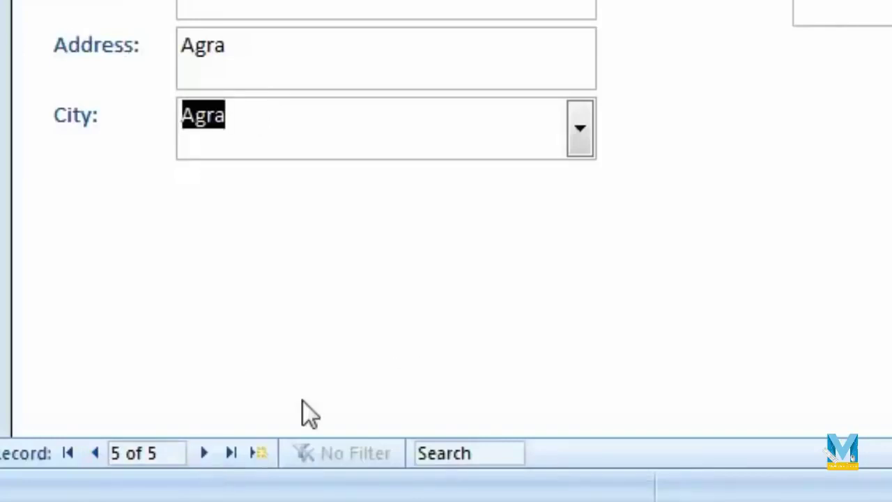
left_click(259, 453)
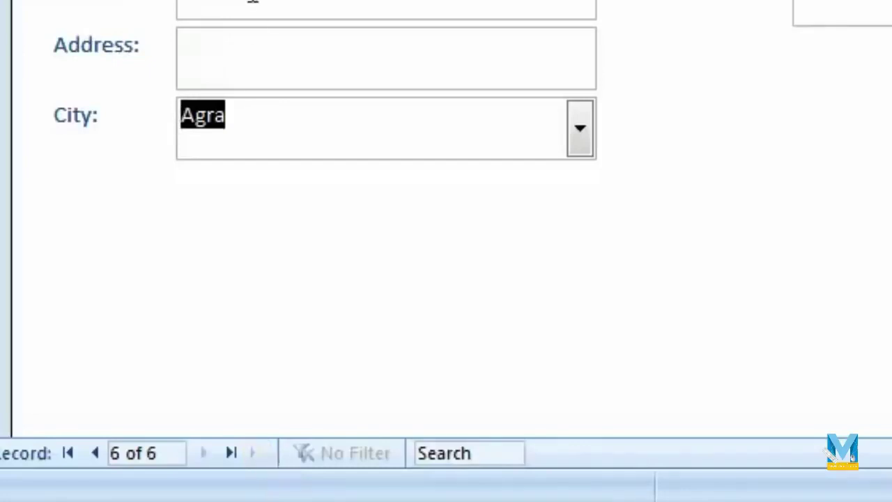
Enter the new record's name, last name and address, choose Mathura as City, and add a phone number.
type("abhi")
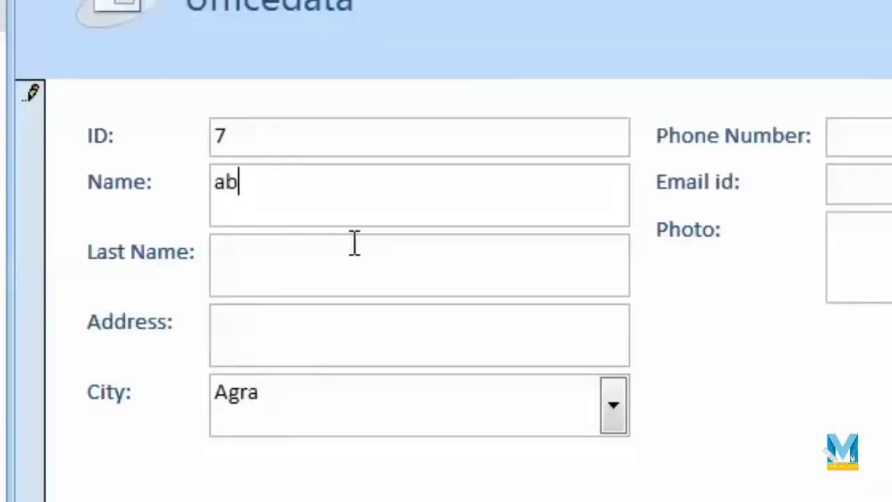
left_click(354, 244)
type("abhiagra")
key("Tab")
left_click(613, 404)
left_click(453, 488)
key("Tab")
type("9855")
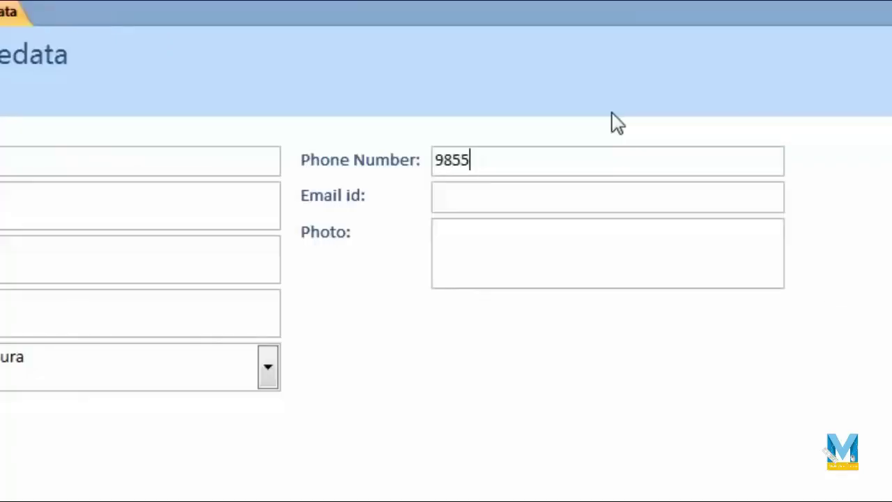
Open the Photo attachments and browse for a picture, then cancel without attaching one.
left_click(570, 271)
double_click(562, 256)
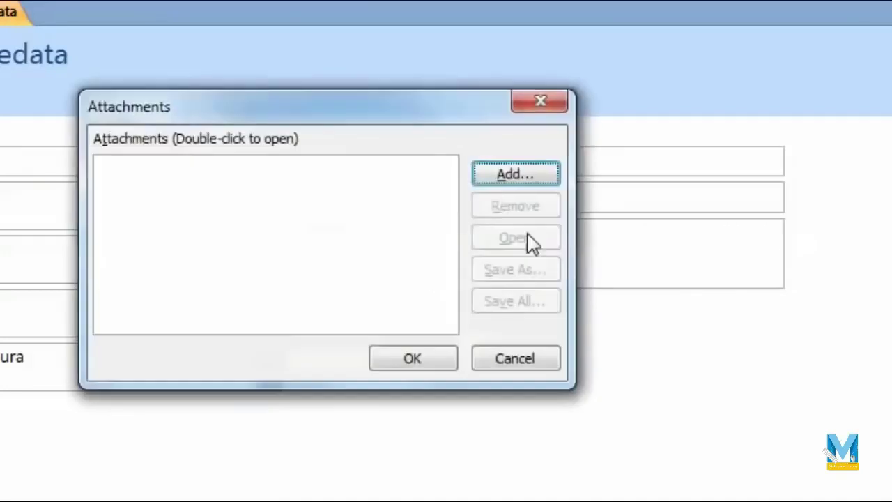
left_click(528, 175)
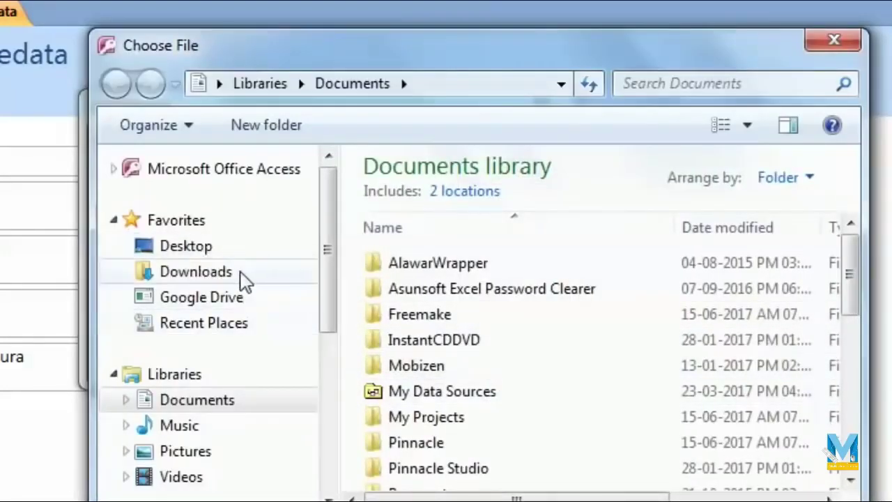
left_click(181, 477)
key("Escape")
left_click(513, 378)
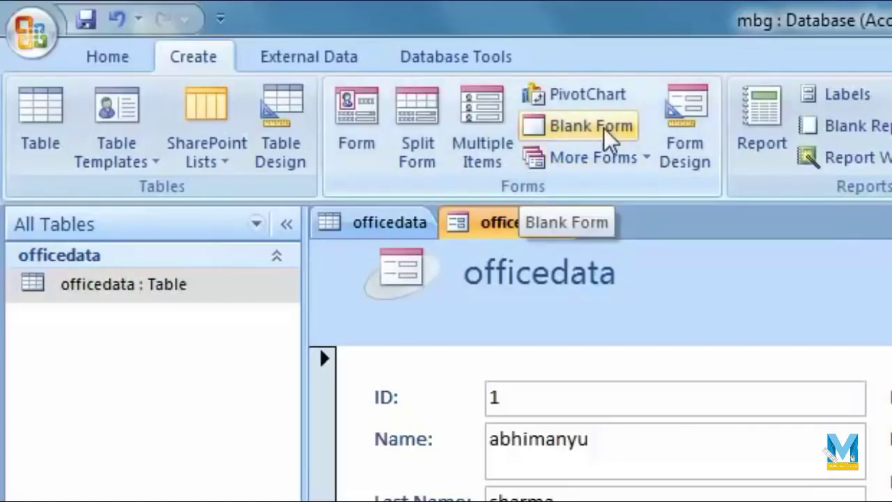
Create blank Form1 with officedata's fields listed, switch to Design View and enlarge the Detail area.
left_click(609, 133)
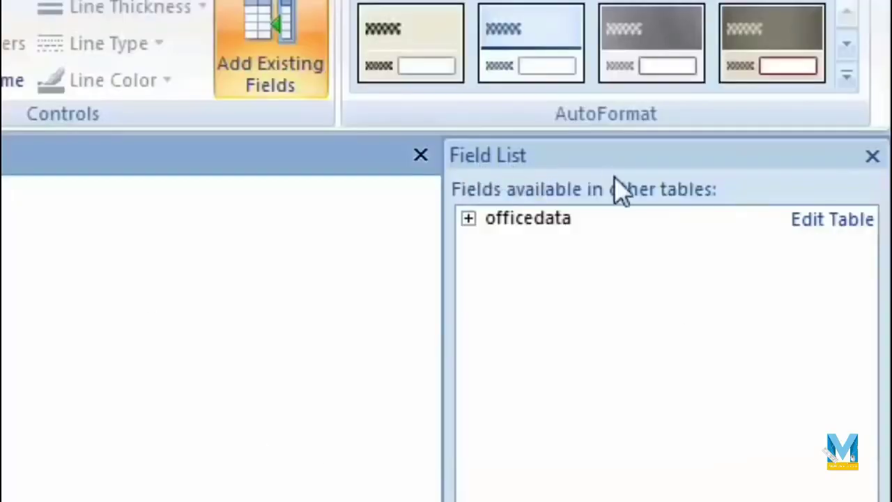
left_click(469, 219)
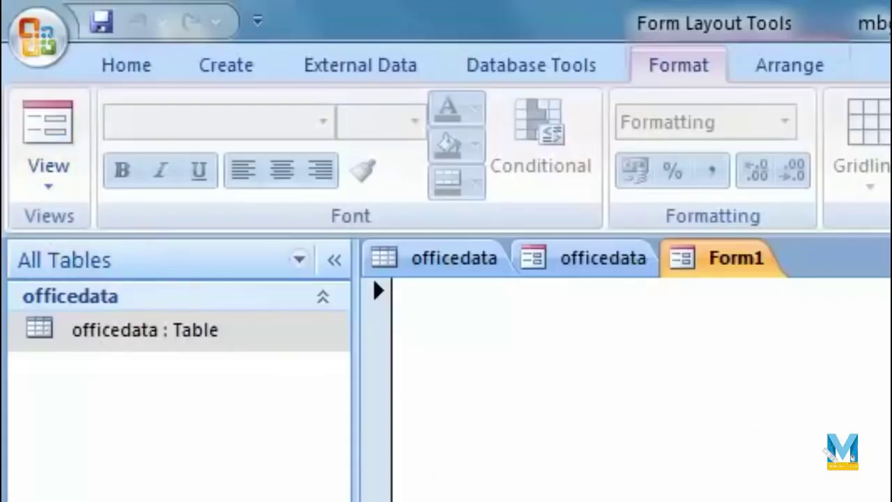
left_click(48, 187)
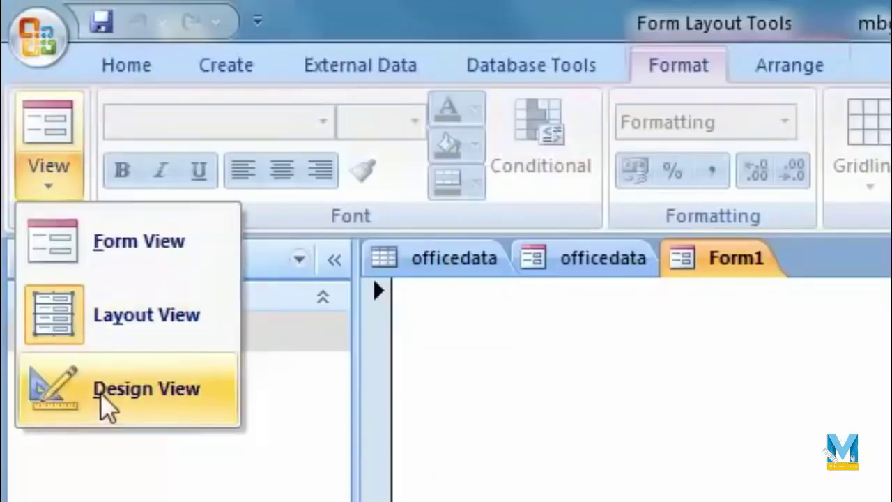
left_click(105, 408)
left_click_drag(521, 446, 717, 461)
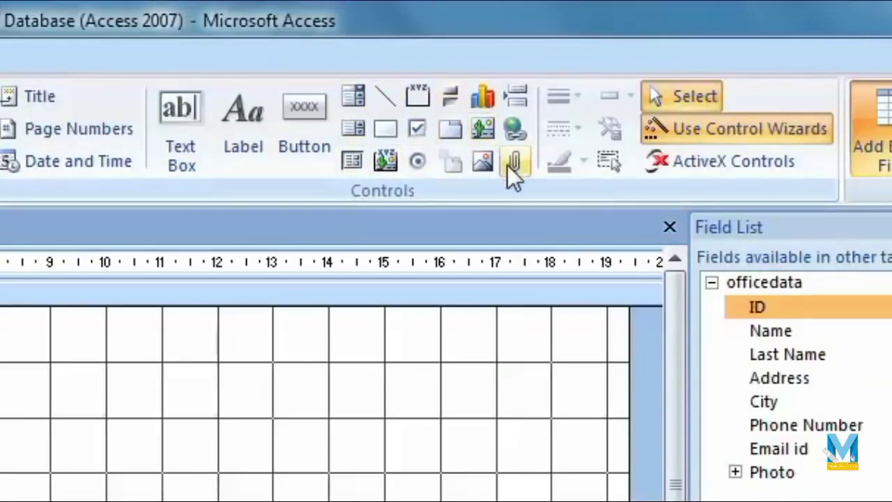
Add the ID and Name fields to Form1, widening and positioning their labels.
double_click(750, 308)
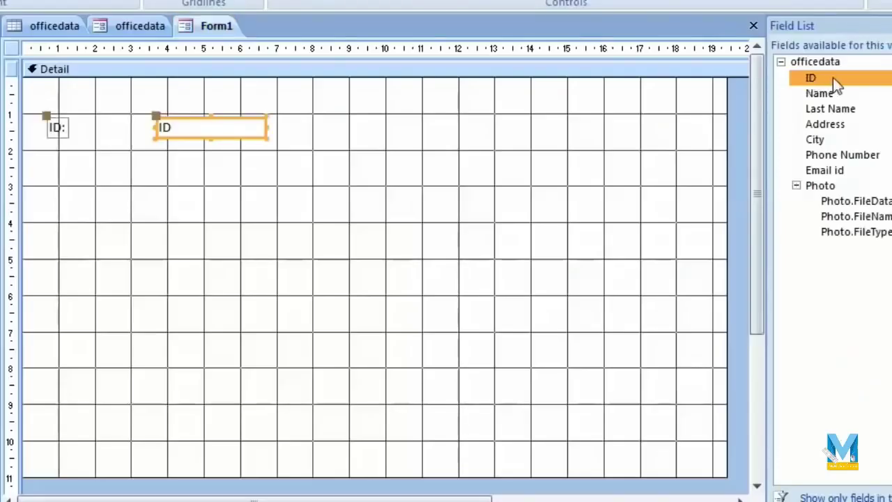
left_click(65, 132)
left_click_drag(67, 130, 111, 138)
left_click(75, 132)
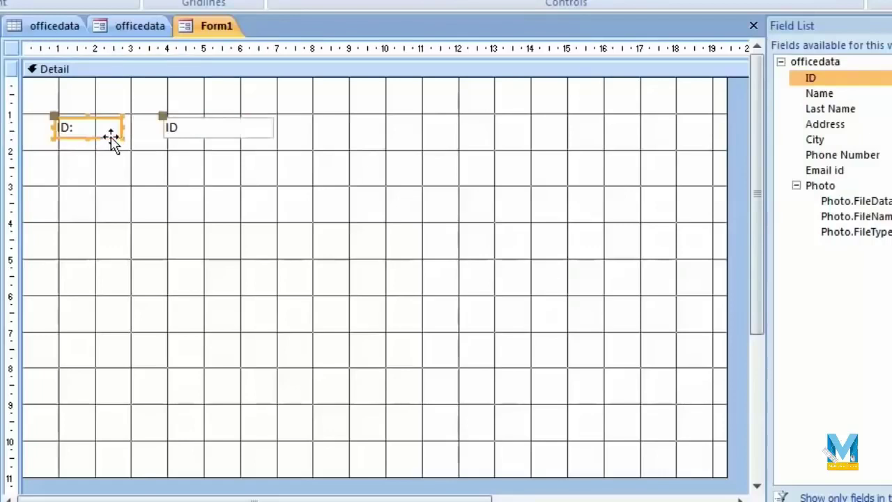
double_click(835, 96)
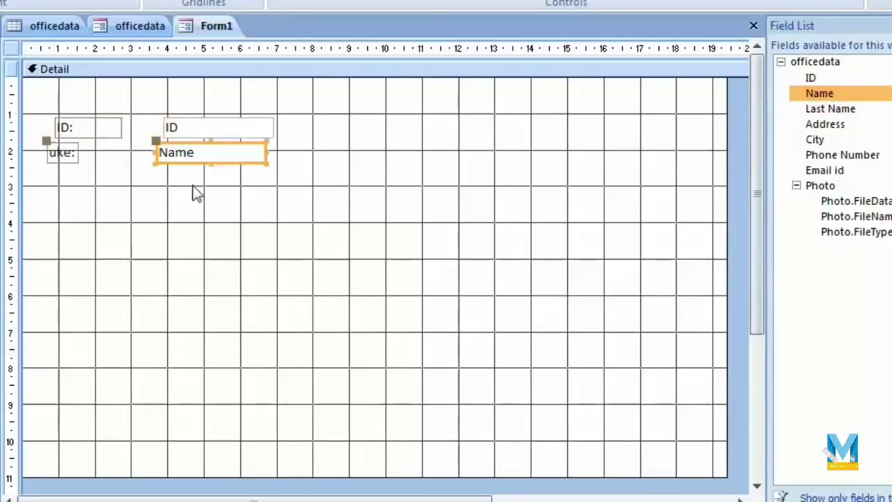
mouse_move(200, 167)
left_mouse_down()
mouse_move(210, 168)
mouse_move(184, 167)
left_mouse_up()
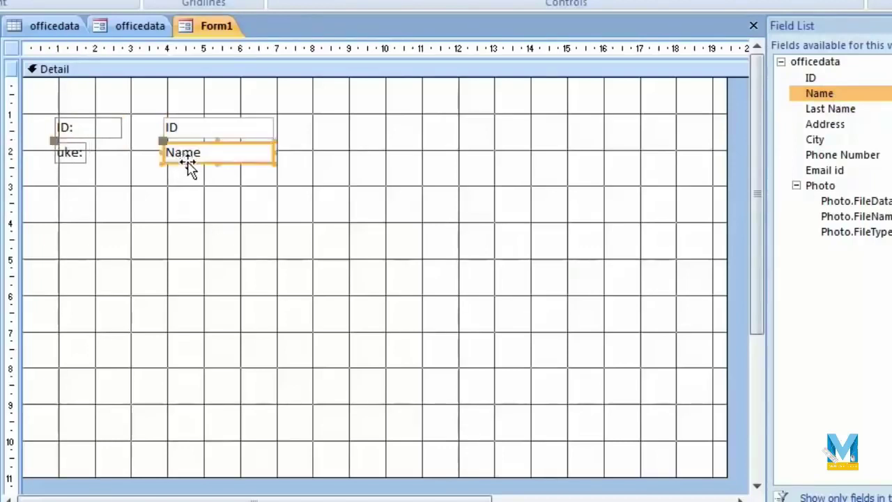
Add the Last Name, Address, City, Phone Number and Email id fields below them.
double_click(821, 110)
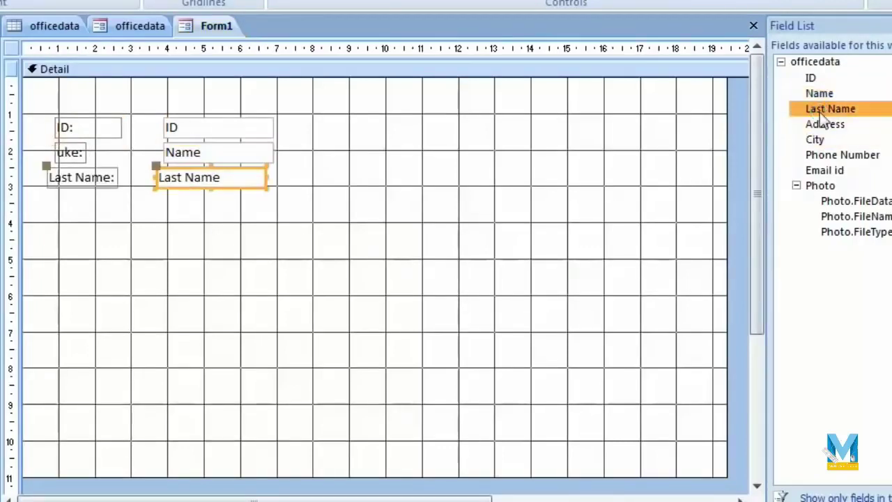
double_click(820, 125)
double_click(815, 140)
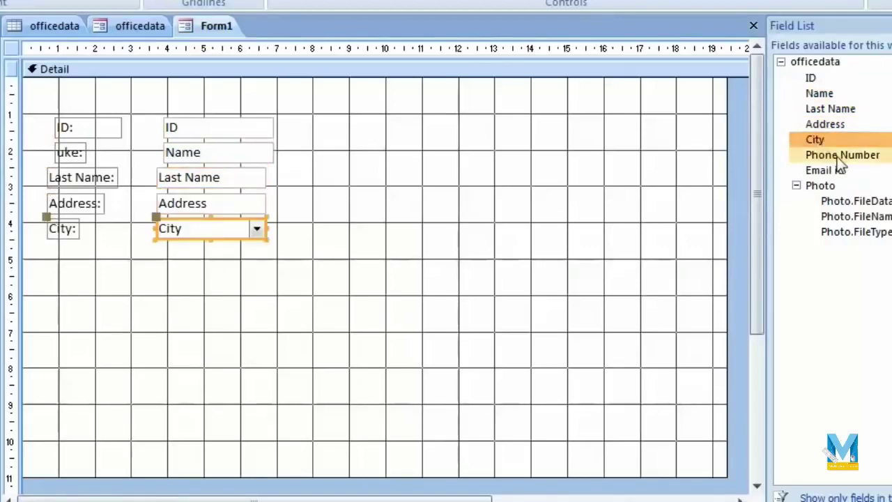
double_click(839, 155)
double_click(840, 171)
left_click(187, 364)
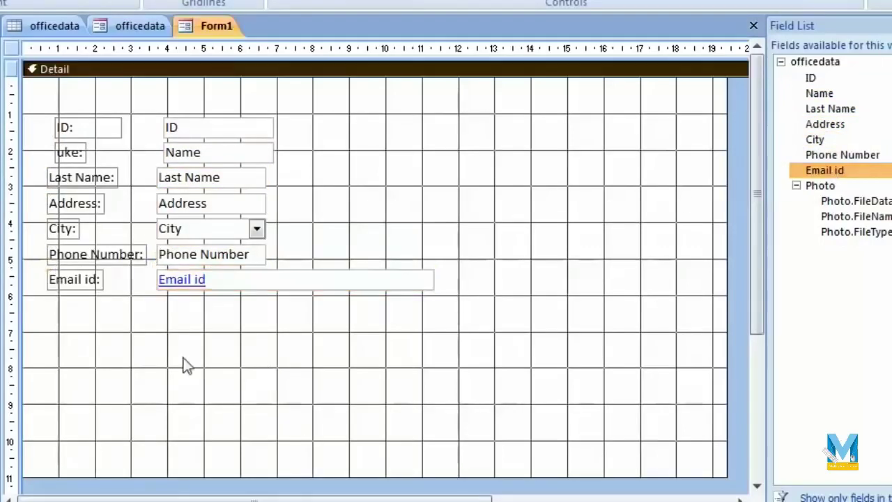
Select all of Form1's controls and give them left-aligned text.
left_click(92, 172)
left_click_drag(355, 94, 28, 296)
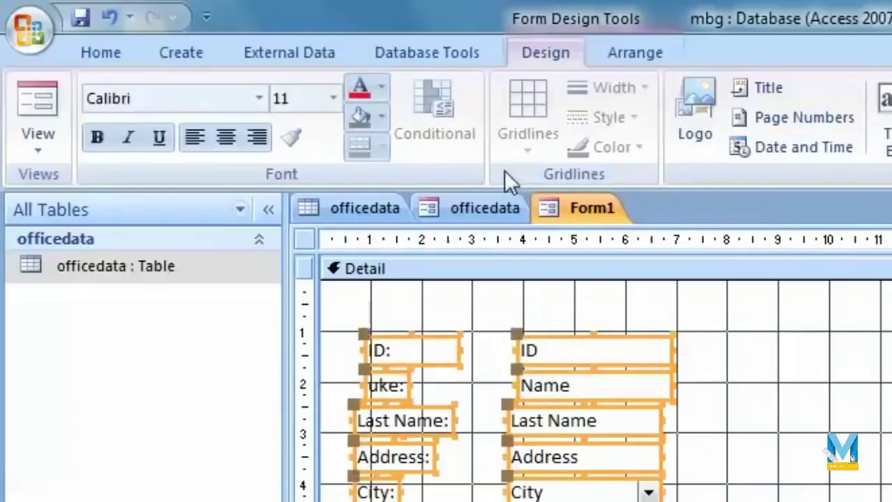
left_click(196, 137)
left_click(218, 139)
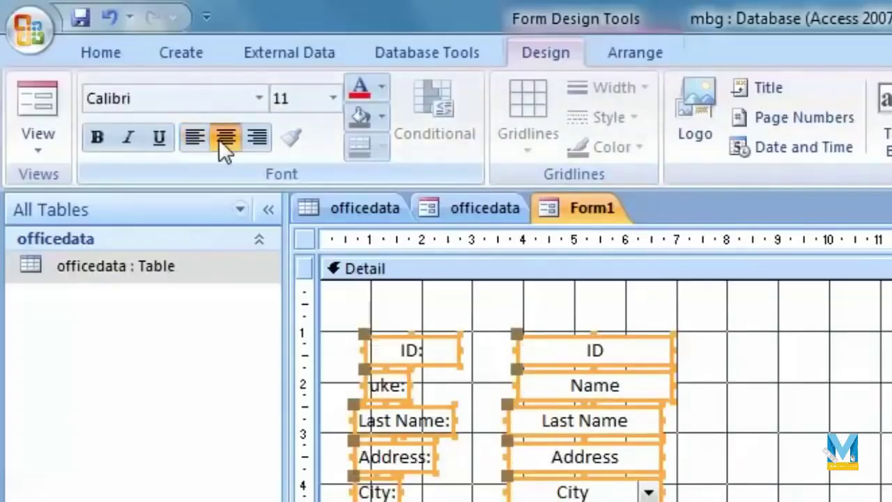
left_click(252, 144)
left_click(235, 144)
left_click(201, 138)
left_click(482, 428)
Line up the Last Name and Address labels with the labels above.
left_click(403, 389)
left_click(418, 416)
left_click_drag(434, 412, 443, 412)
left_click(423, 454)
left_click_drag(424, 454, 436, 454)
left_click(397, 492)
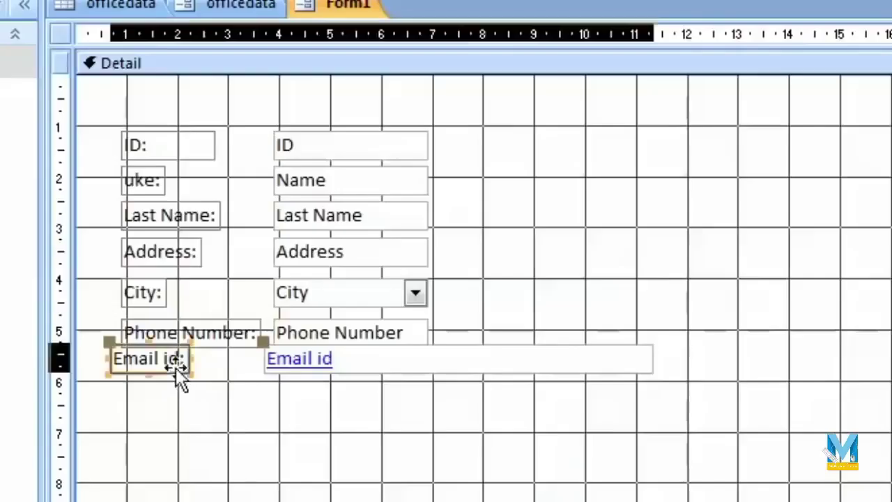
Realign the Email id label and box with the other rows.
left_click_drag(176, 370, 195, 375)
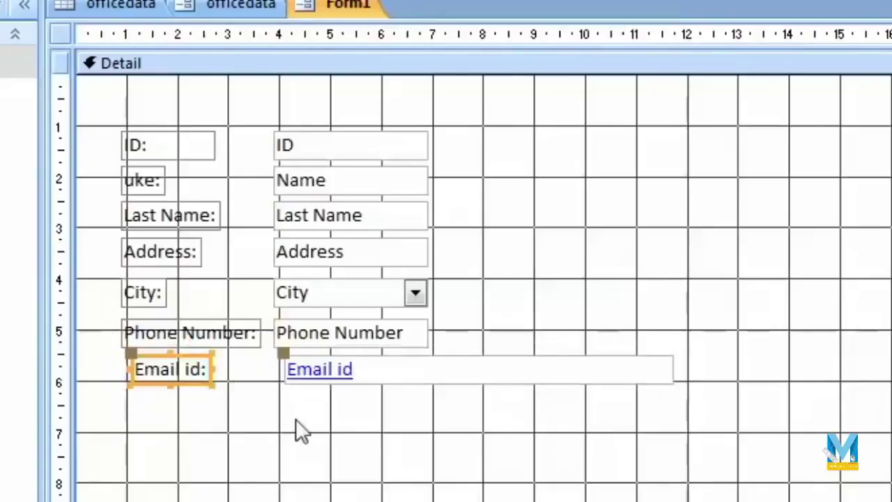
left_click(479, 138)
left_click(201, 340)
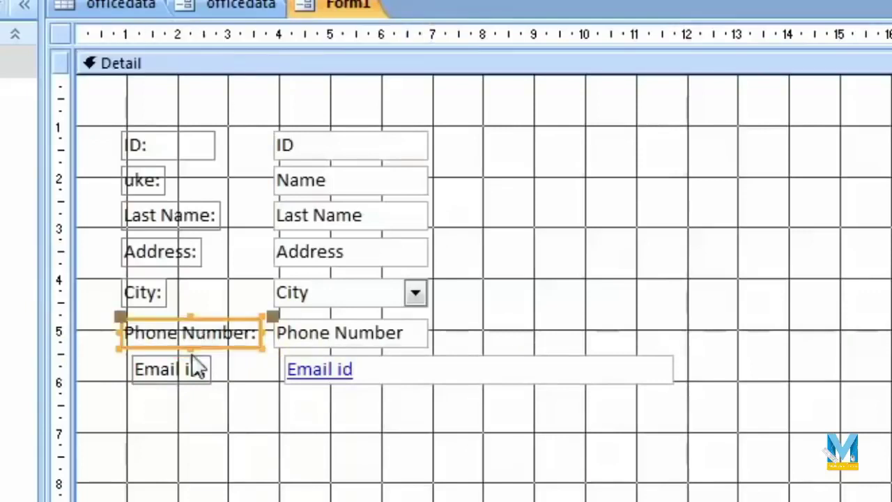
left_click(192, 373)
left_click_drag(181, 378, 171, 379)
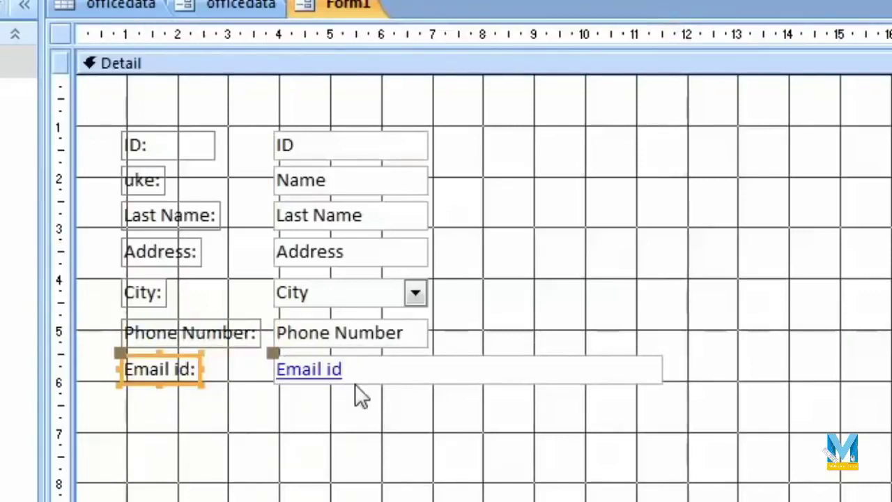
left_click(388, 467)
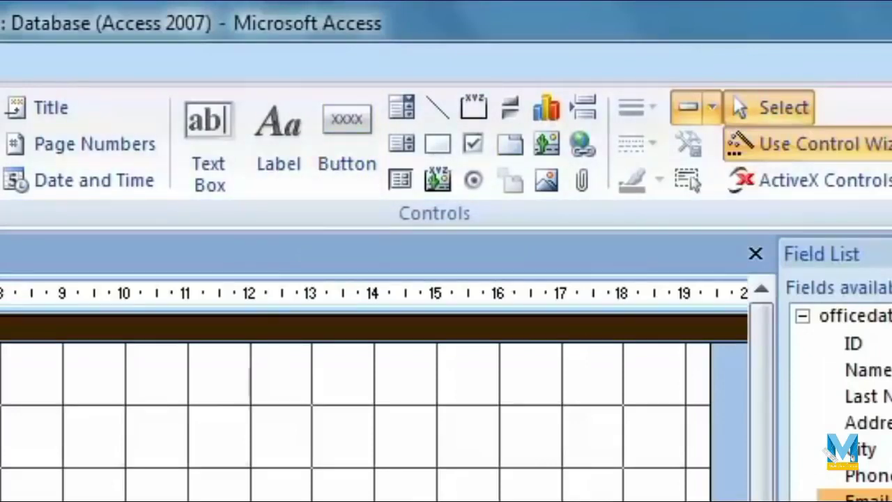
Draw a command button below the Email id row and set it to Go To First Record.
left_click(345, 122)
left_click_drag(89, 375, 204, 422)
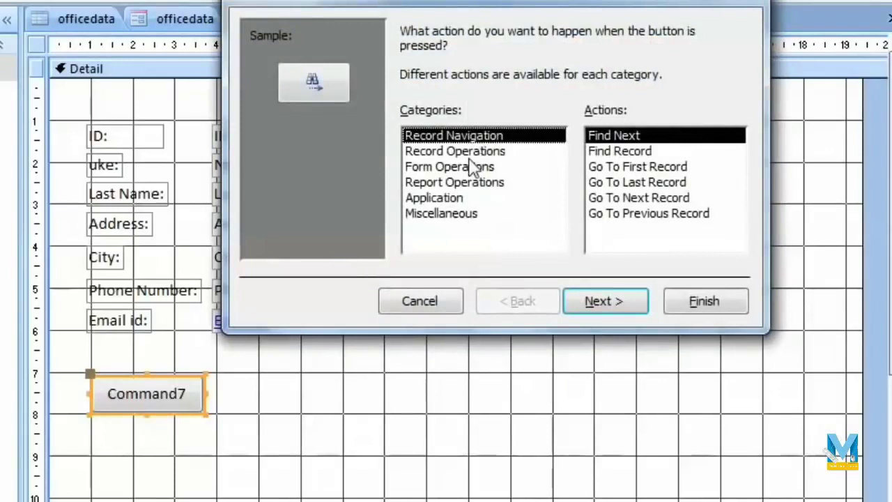
left_click(500, 154)
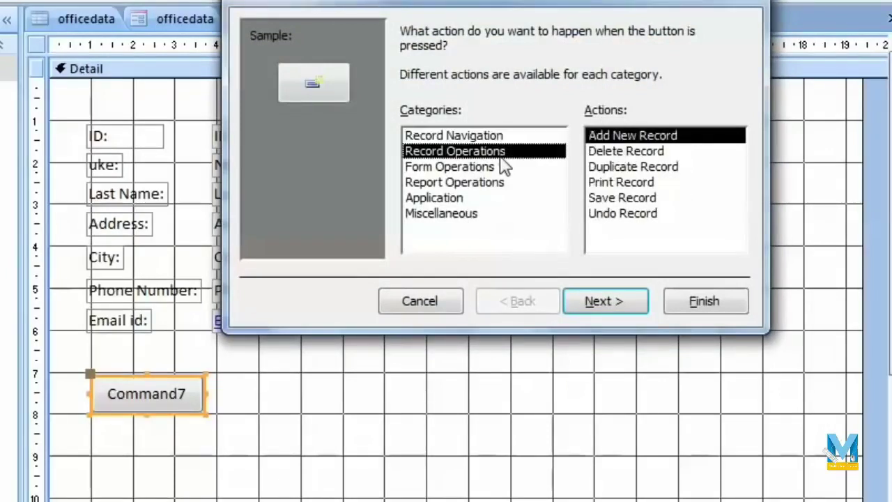
left_click(477, 168)
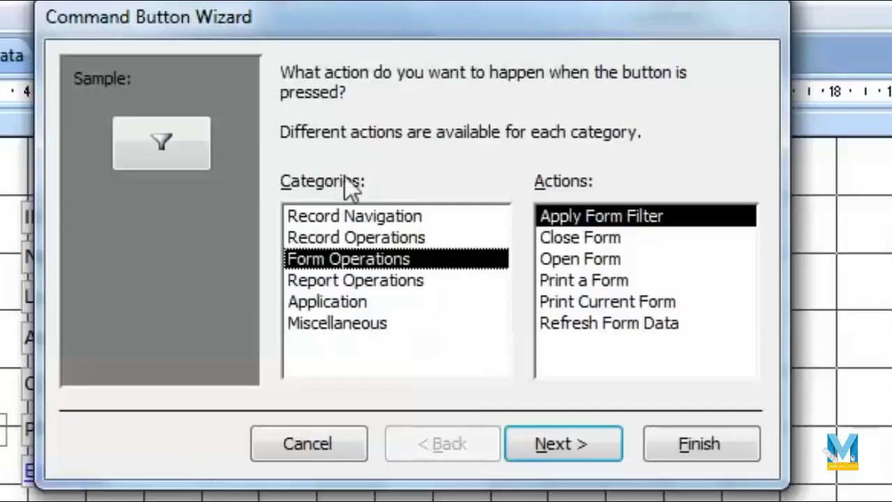
left_click(551, 137)
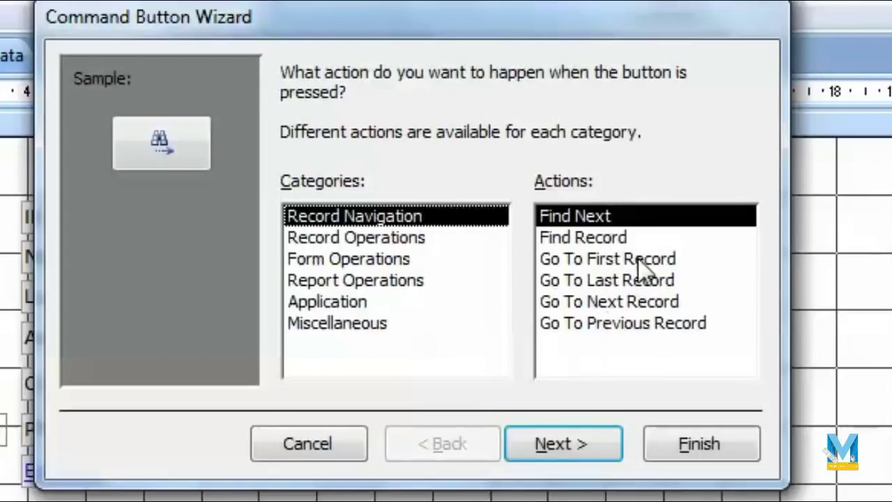
left_click(639, 258)
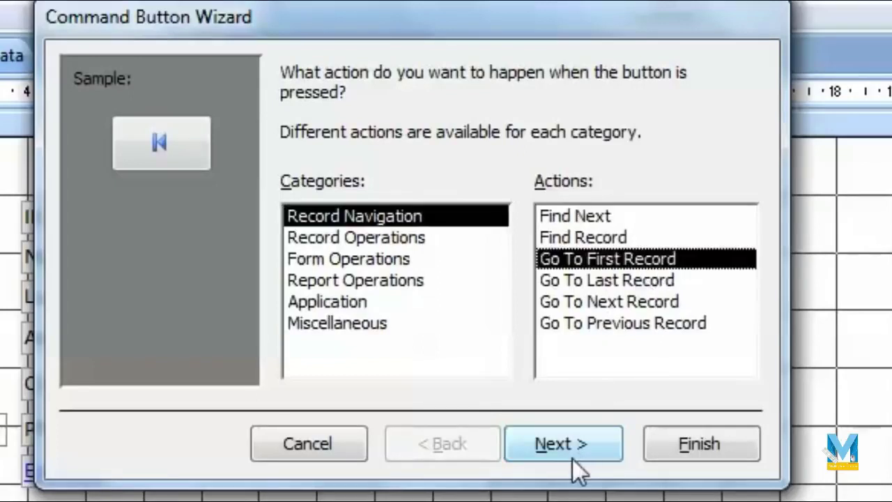
left_click(575, 457)
Give the button the 'Go To First' picture instead of text and finish the wizard.
left_click(290, 195)
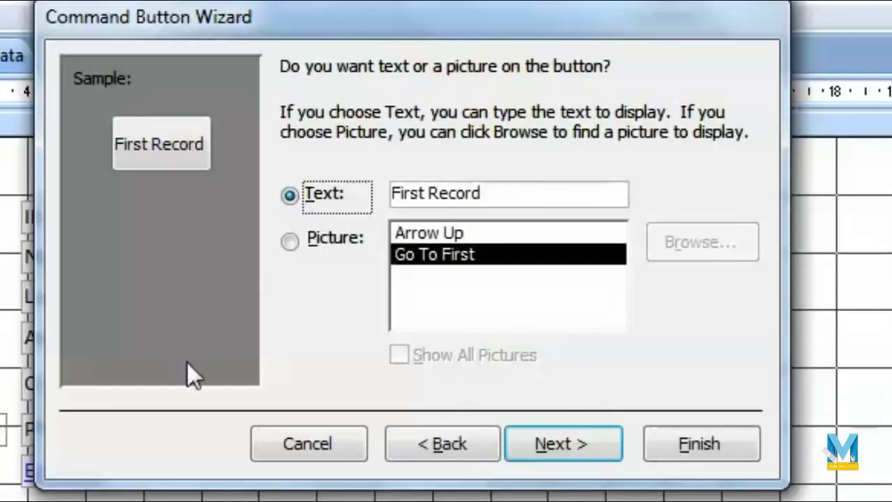
left_click(500, 201)
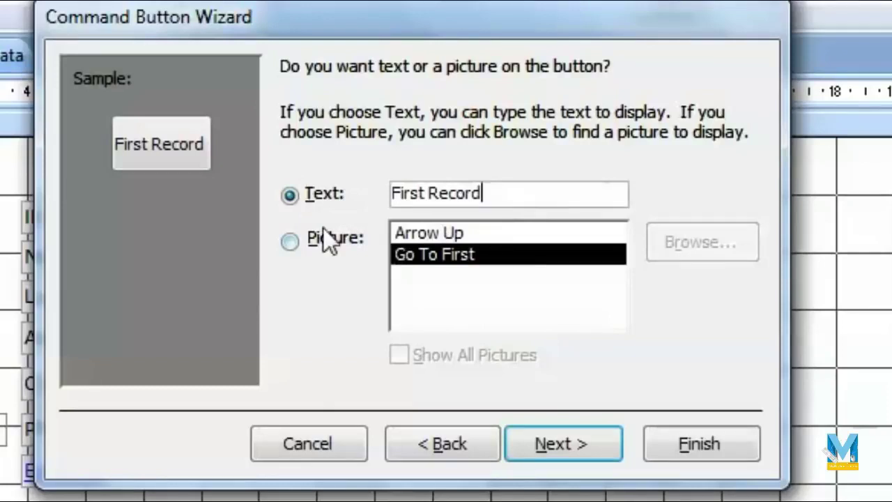
left_click(290, 241)
left_click(450, 237)
left_click(459, 258)
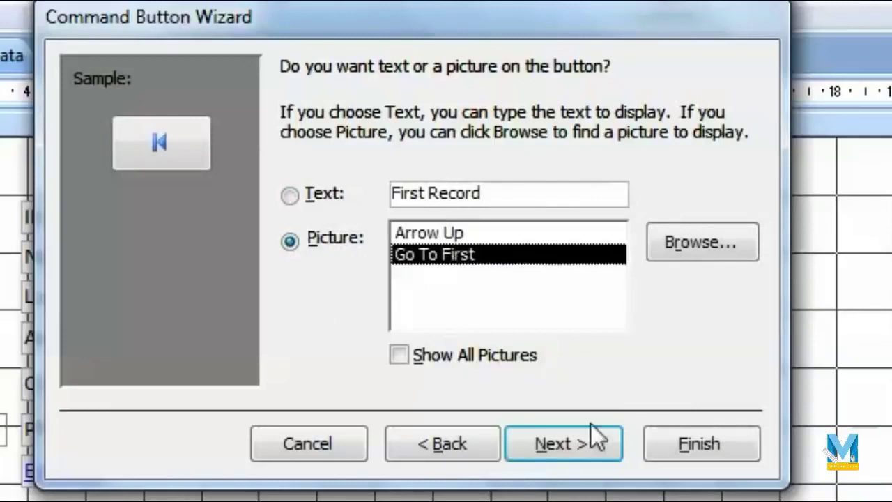
left_click(591, 427)
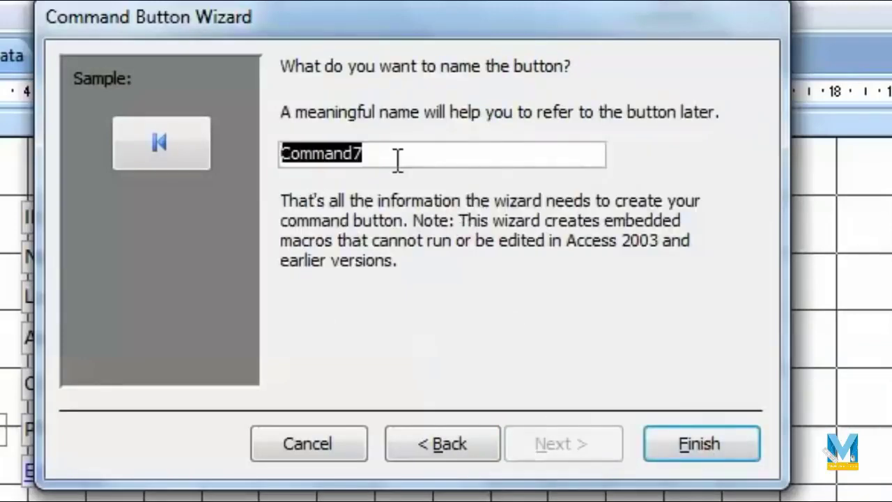
left_click(730, 450)
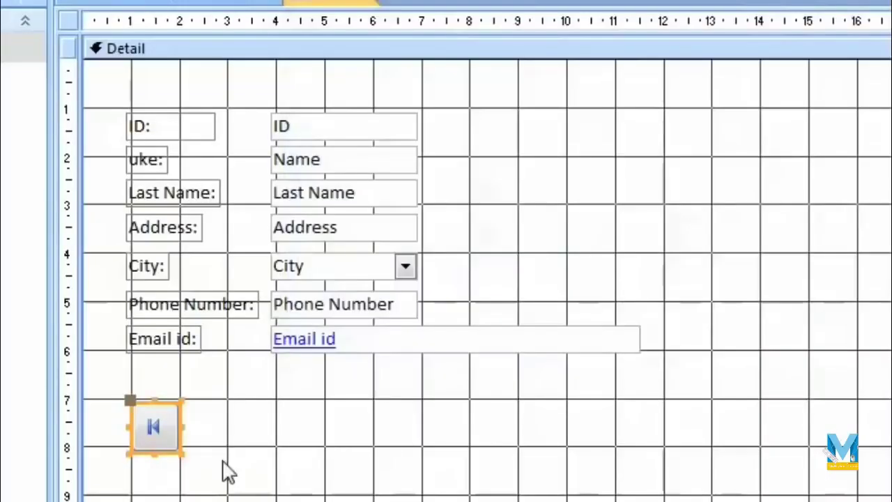
Add a Go To Last Record picture button beside the first-record button.
left_click(167, 481)
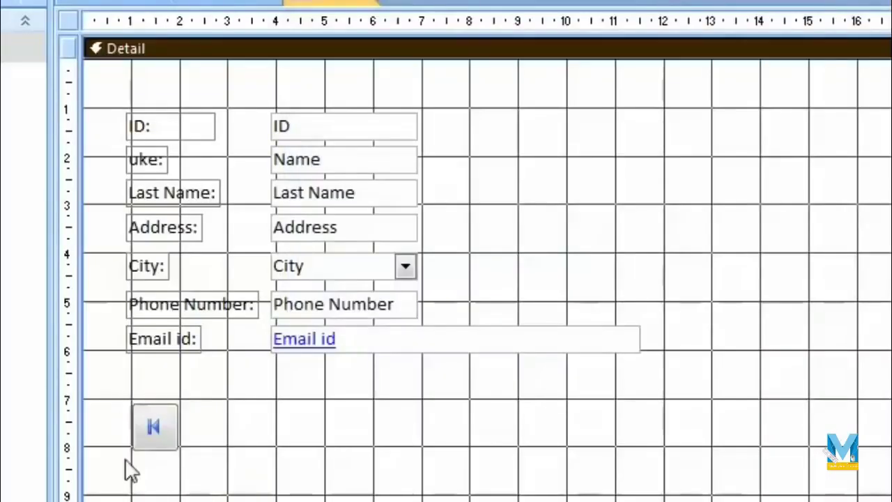
left_click(697, 2)
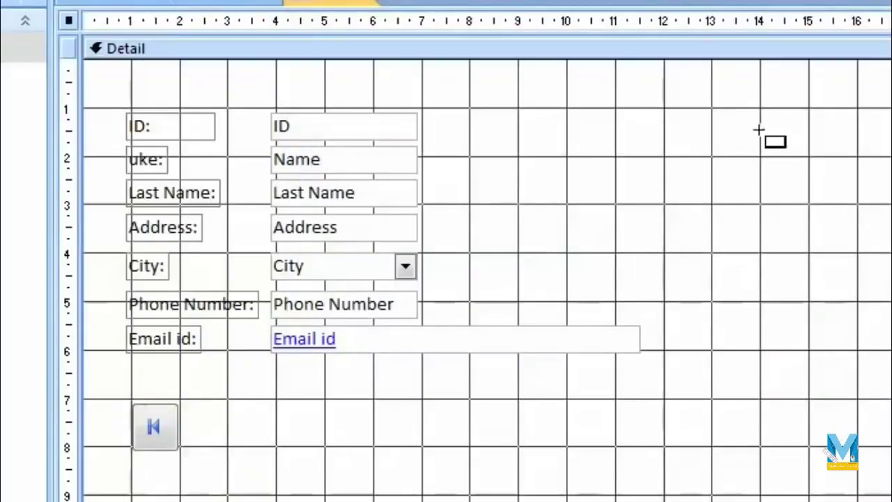
left_click_drag(188, 409, 249, 457)
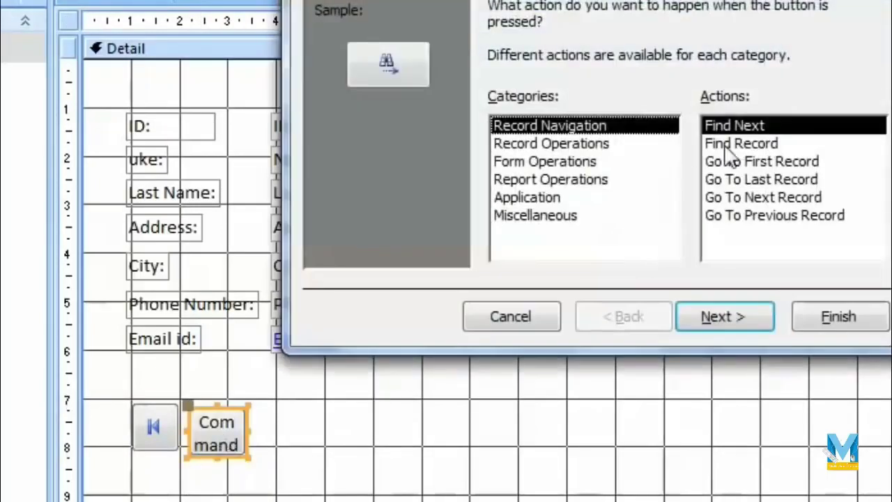
left_click(792, 181)
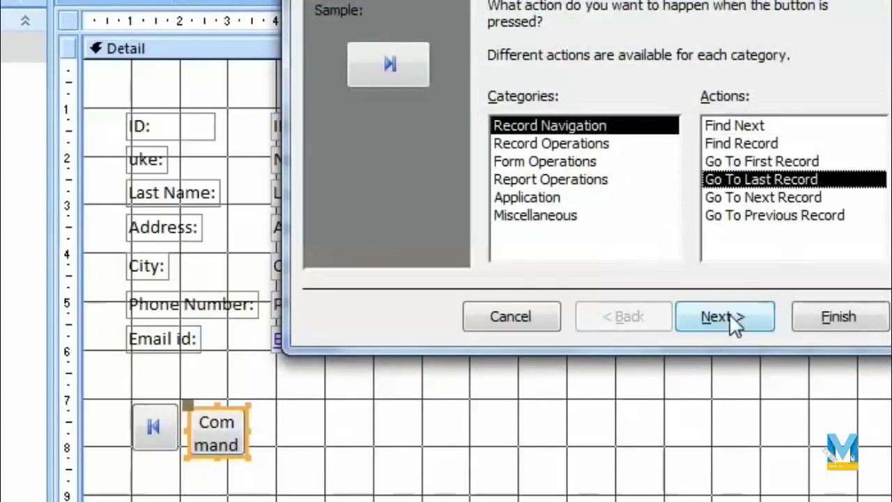
left_click(728, 318)
left_click(706, 315)
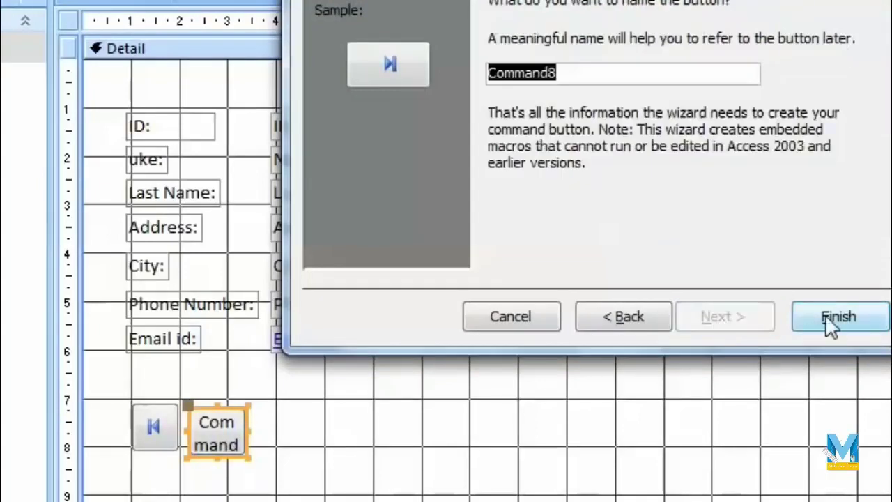
left_click(831, 324)
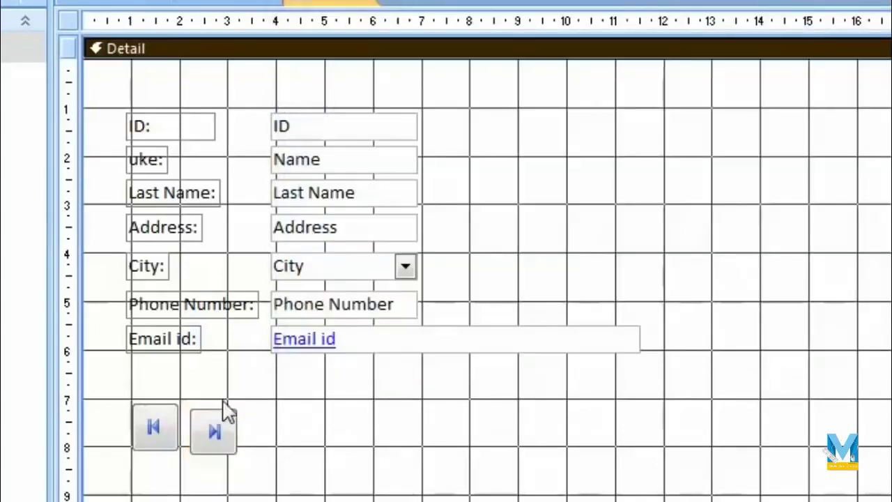
Move the last-record button far right, nudge the first-record button, and draw a button between them.
left_click_drag(225, 408, 560, 393)
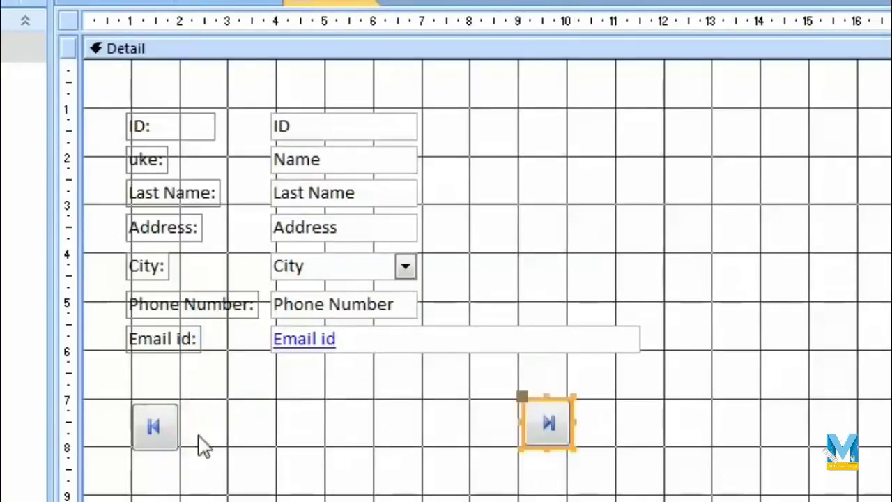
left_click(169, 431)
left_click_drag(175, 407, 223, 404)
left_click(333, 369)
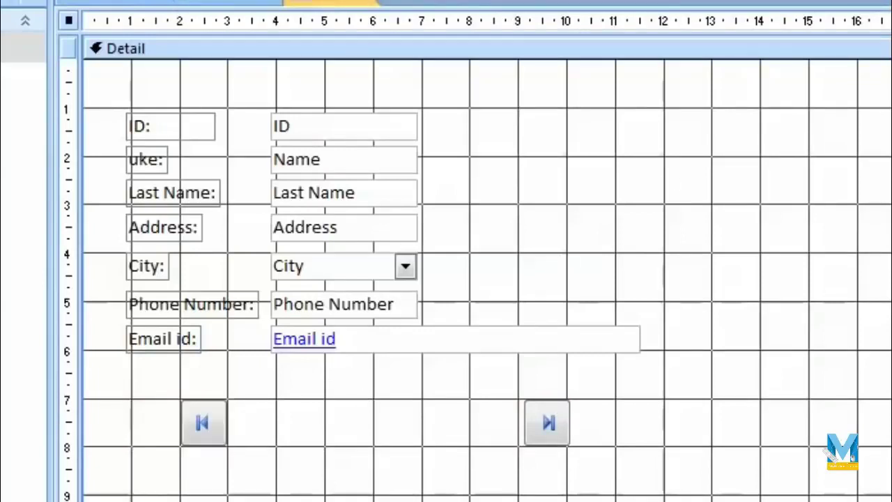
left_click_drag(423, 401, 472, 448)
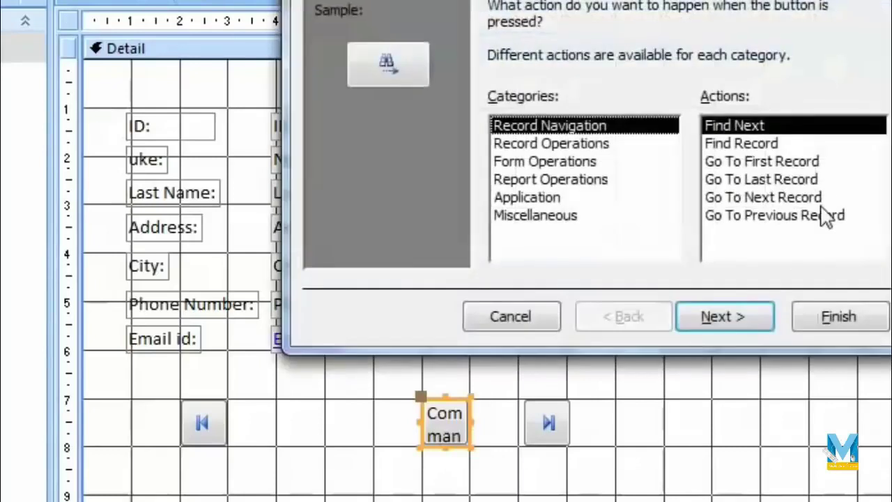
Make the new button a Go To Next Record picture button and nudge it right.
left_click(822, 202)
left_click(741, 327)
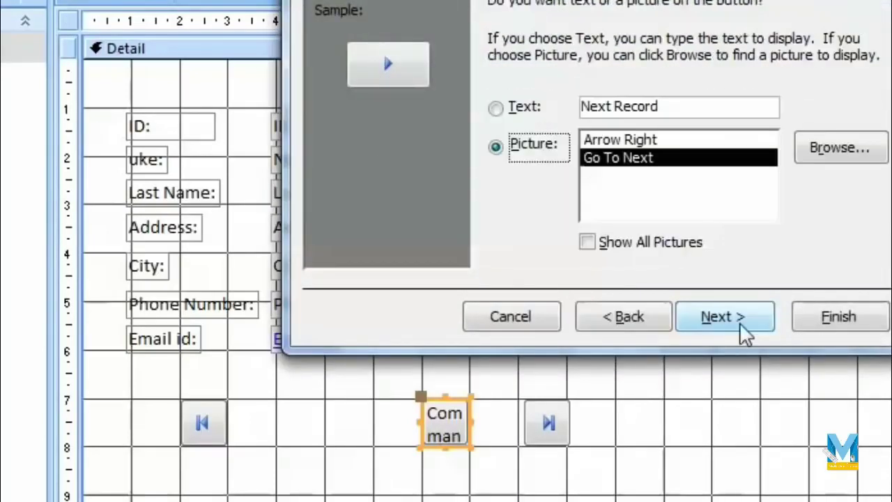
left_click(744, 335)
left_click(843, 319)
left_click_drag(460, 405, 469, 404)
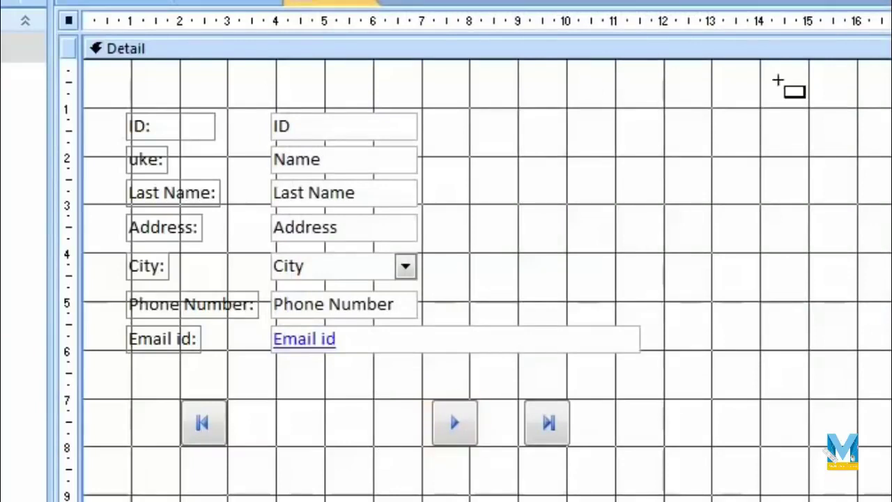
Add a Go To Previous Record picture button left of the next-record button.
left_click_drag(277, 399, 324, 446)
left_click(779, 216)
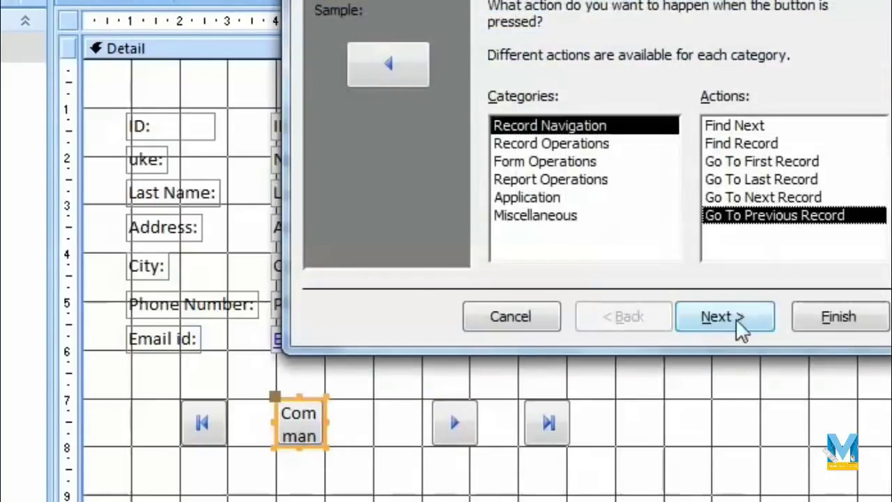
left_click(741, 329)
left_click(725, 318)
left_click(822, 319)
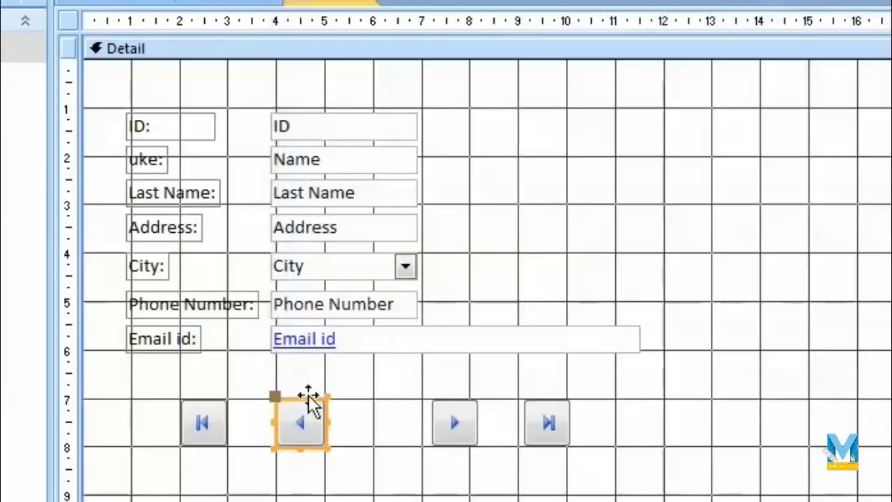
Line up the first, previous, next and last buttons side by side in one row.
left_click(209, 426)
left_click_drag(220, 408, 253, 407)
left_click(425, 422)
left_click(460, 412)
left_click_drag(474, 404, 386, 398)
left_click(562, 403)
left_click_drag(562, 403, 454, 404)
left_click(532, 422)
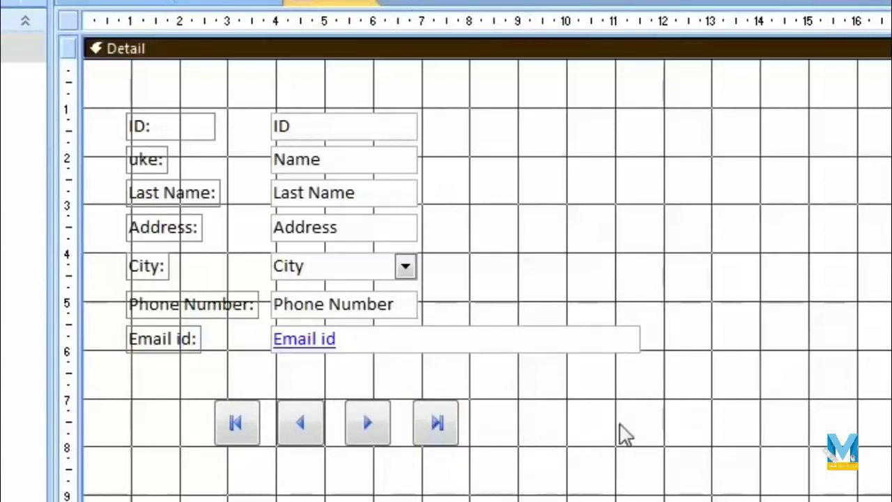
left_click(829, 1)
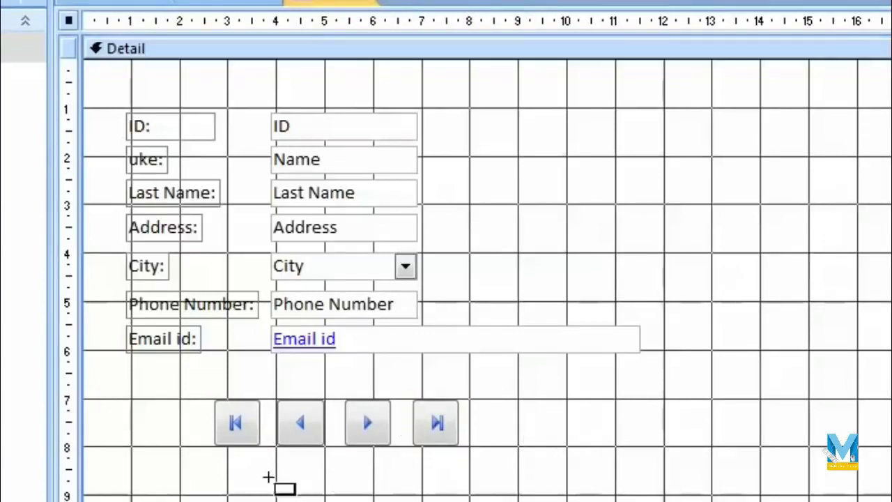
Create an Add New Record button captioned 'Add Record' and place it right of the navigation row.
left_click_drag(212, 456, 458, 501)
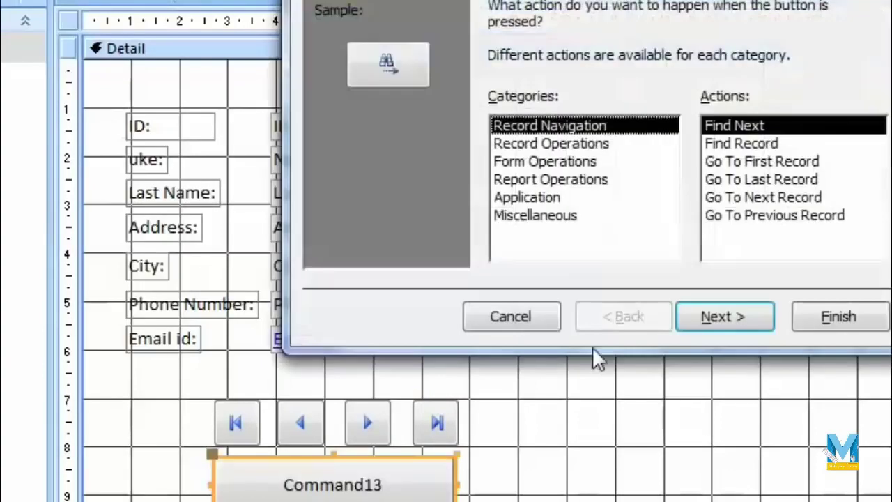
left_click(591, 146)
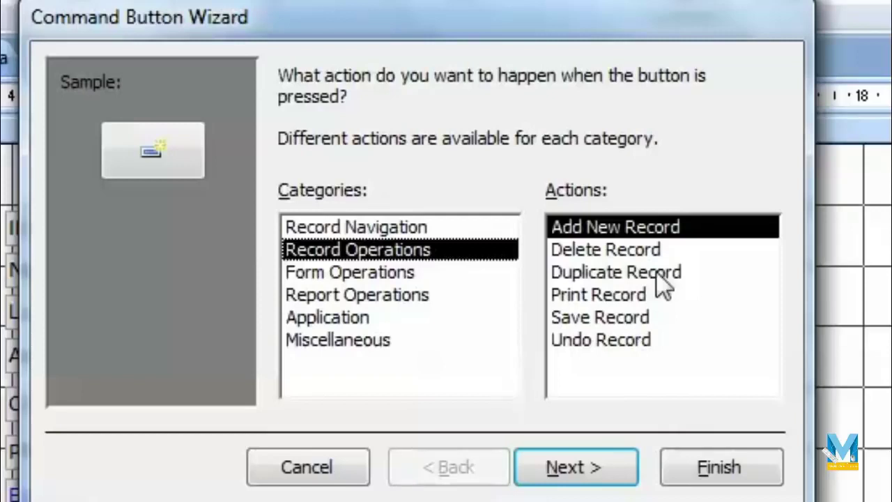
left_click(581, 468)
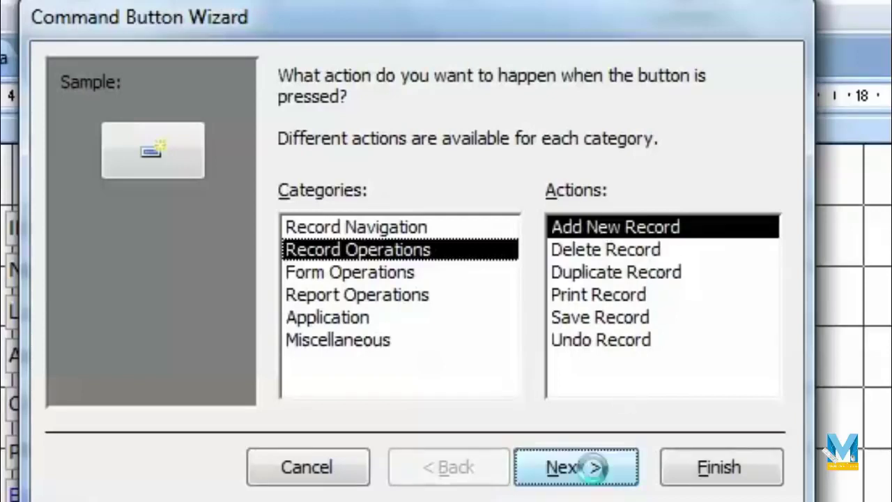
left_click(286, 207)
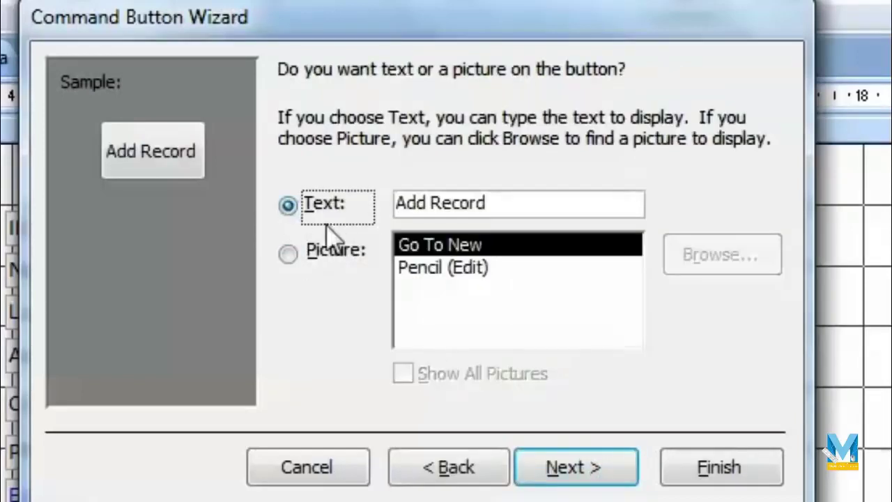
left_click(418, 271)
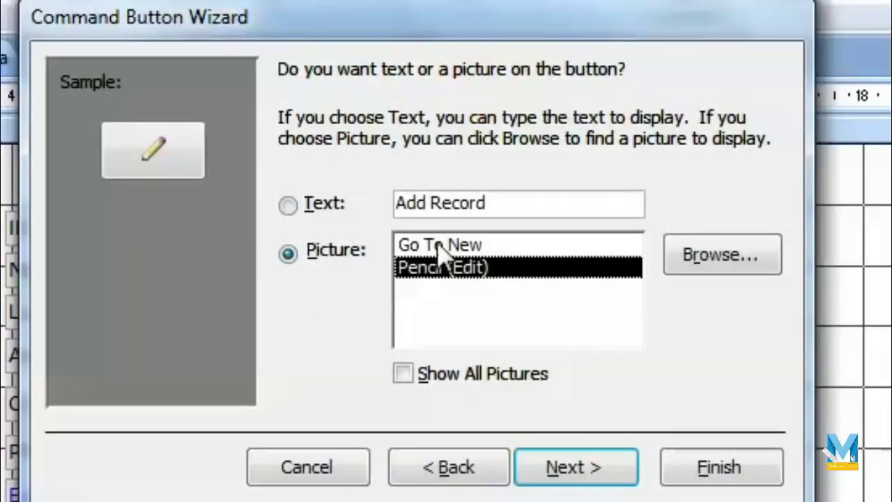
left_click(438, 246)
left_click(447, 272)
left_click(288, 205)
left_click(579, 466)
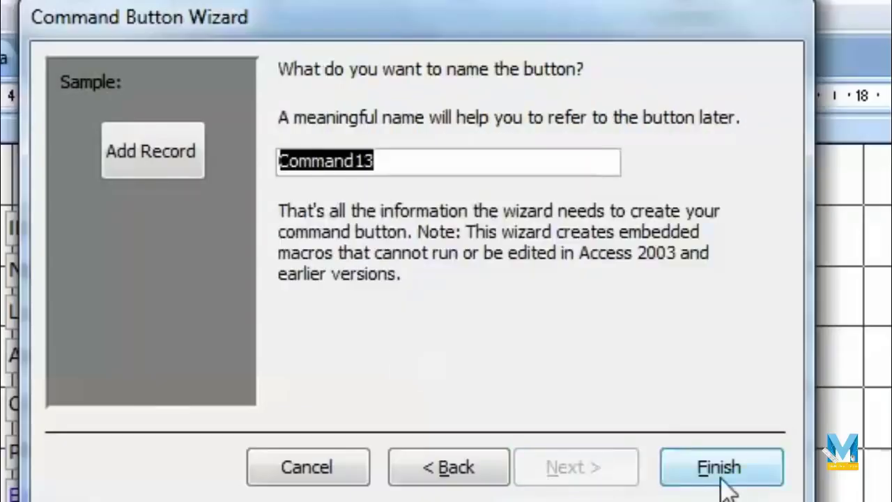
left_click(721, 479)
left_click_drag(204, 430, 417, 393)
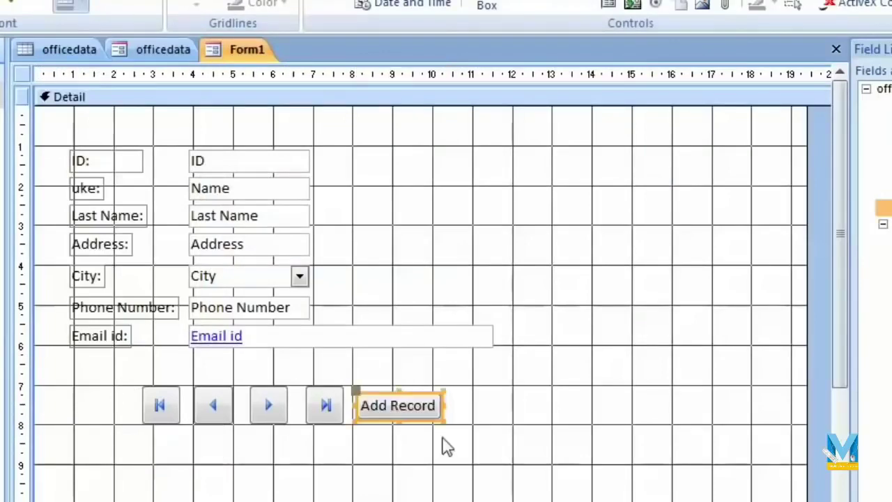
Narrow the Email id text box.
left_click(601, 337)
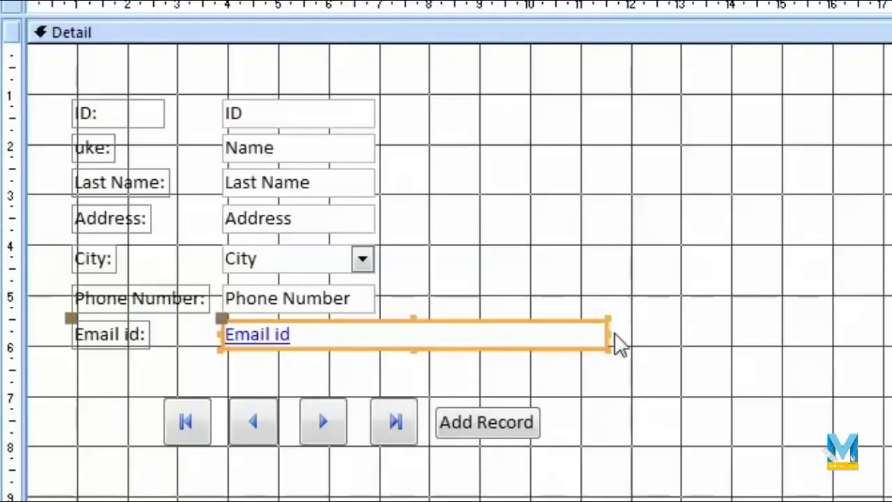
left_click_drag(604, 333, 382, 335)
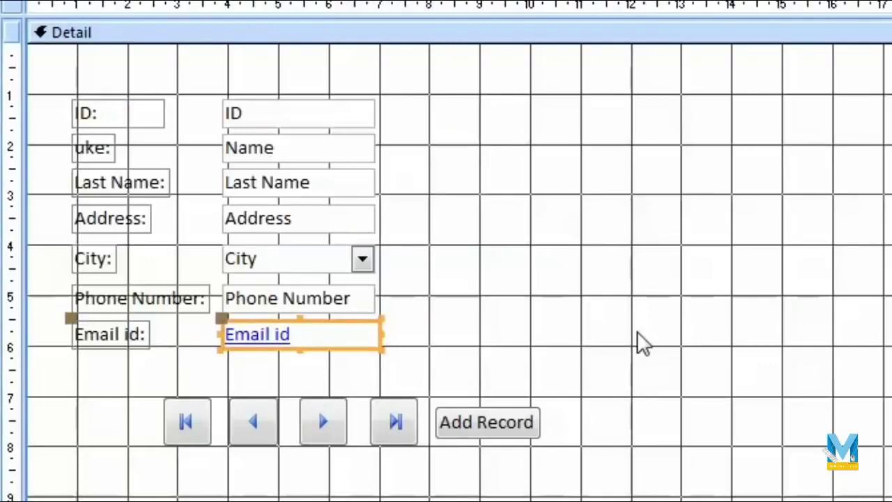
left_click(635, 343)
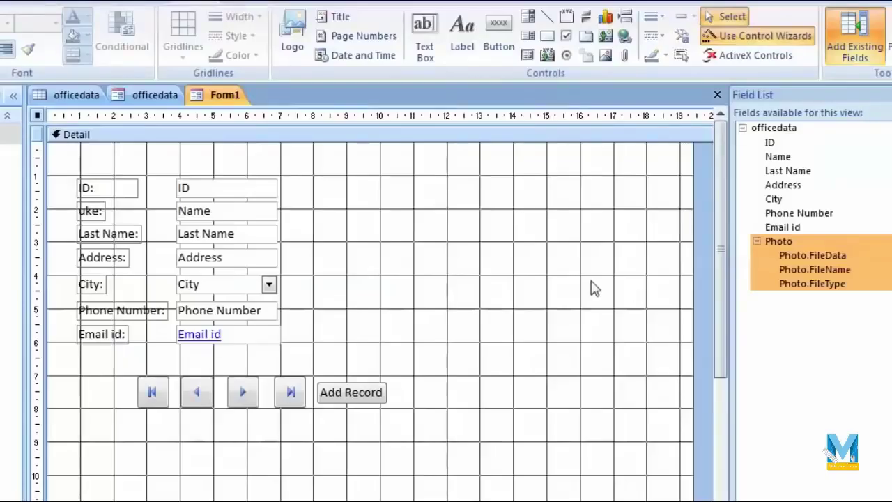
Add the Photo field, move it up beside the fields, and enlarge the picture box.
double_click(782, 244)
left_click_drag(201, 179, 483, 239)
left_click(471, 354)
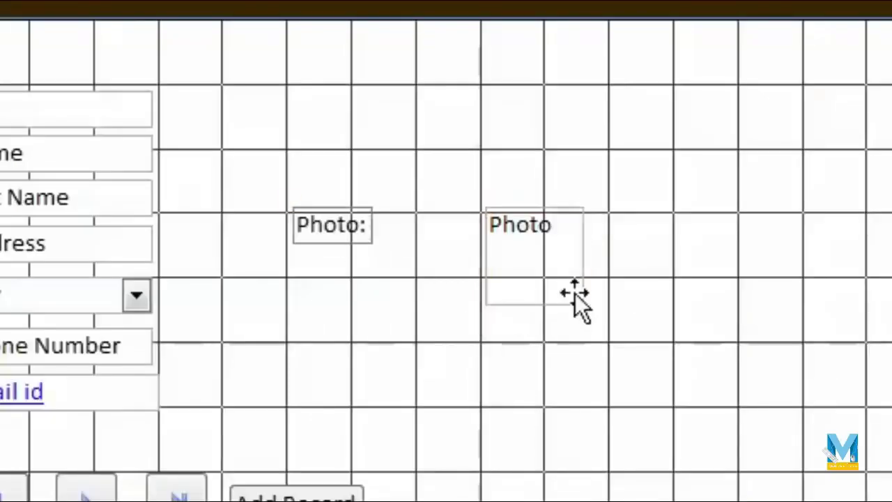
left_click(575, 293)
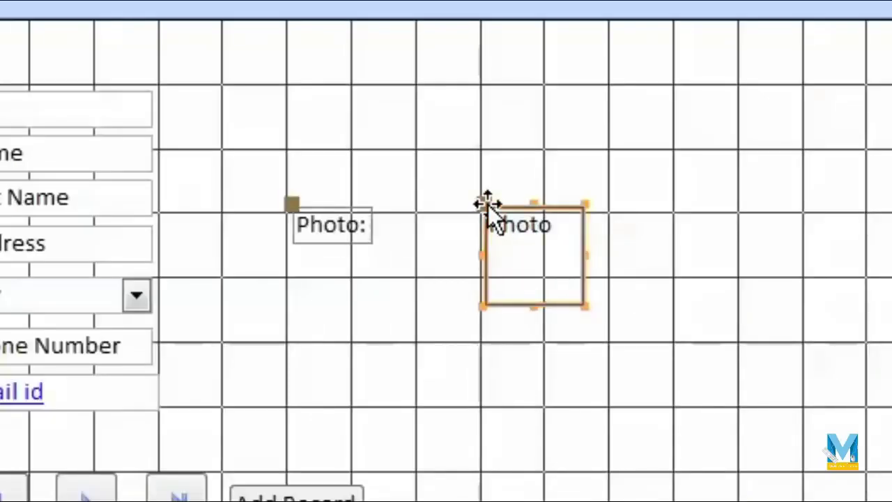
left_click_drag(484, 205, 283, 87)
left_click_drag(391, 198, 419, 230)
left_click_drag(329, 187, 348, 253)
left_click(205, 279)
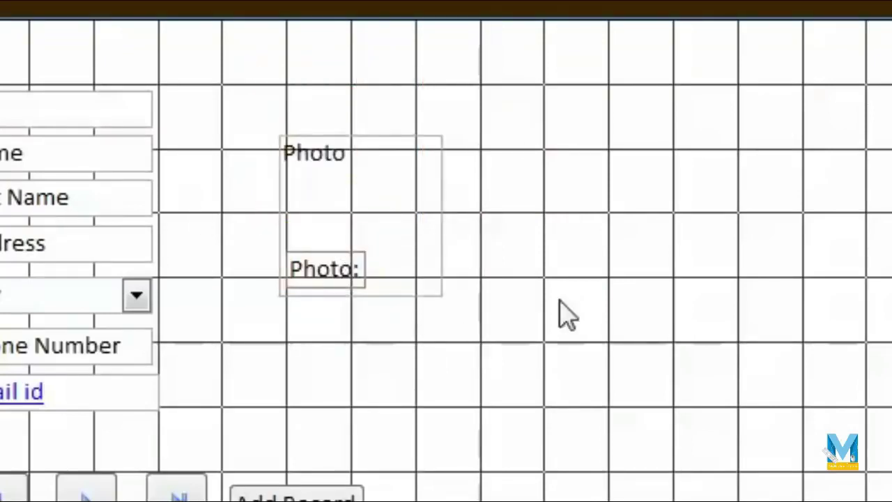
Preview the form with record data in Form View, then return to Layout View.
left_click(26, 84)
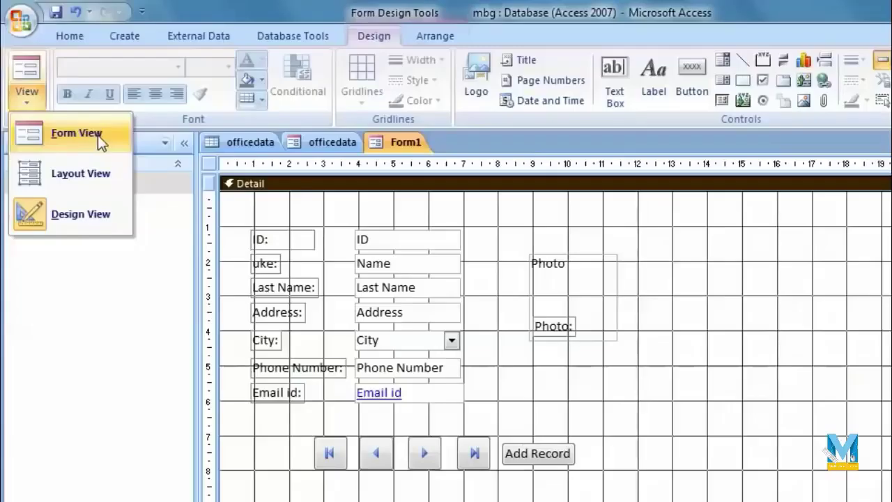
left_click(98, 136)
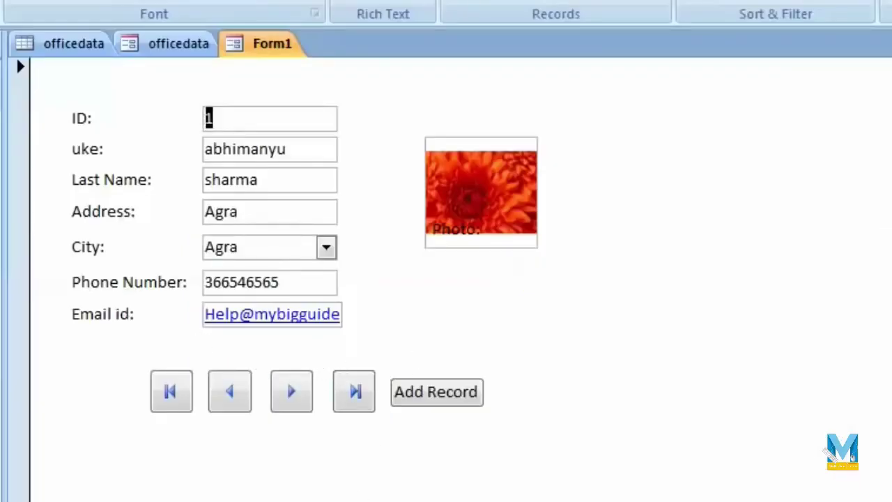
left_click(32, 111)
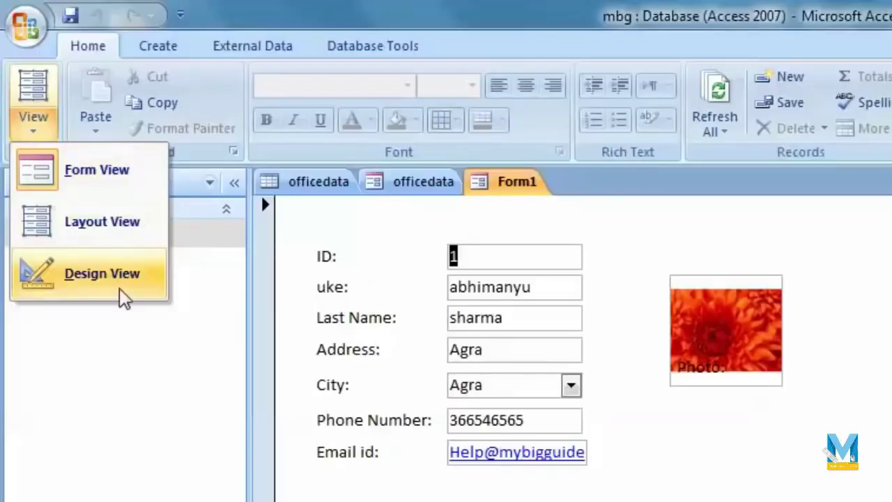
left_click(109, 235)
Widen the Email id box so the full address shows.
left_click(587, 420)
left_click(607, 484)
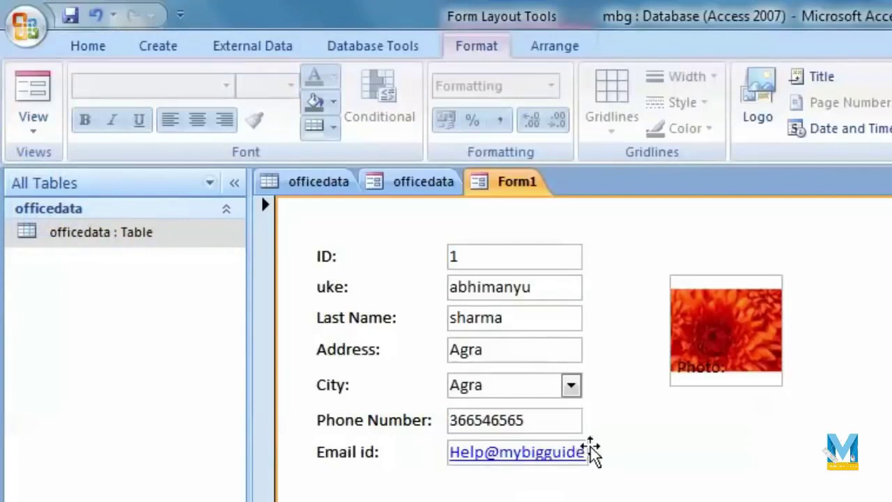
left_click(589, 453)
left_click_drag(591, 452, 650, 454)
left_click(816, 490)
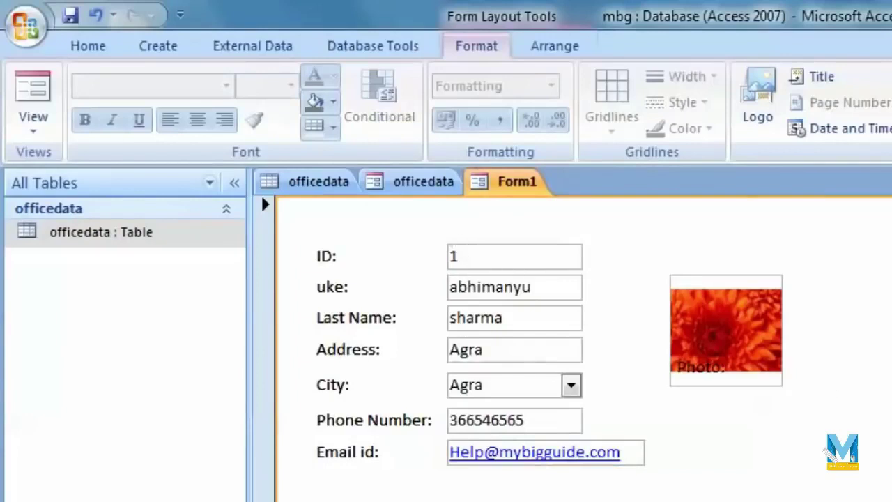
Move the Photo: label below the picture, widen it, and save the form.
left_click(713, 370)
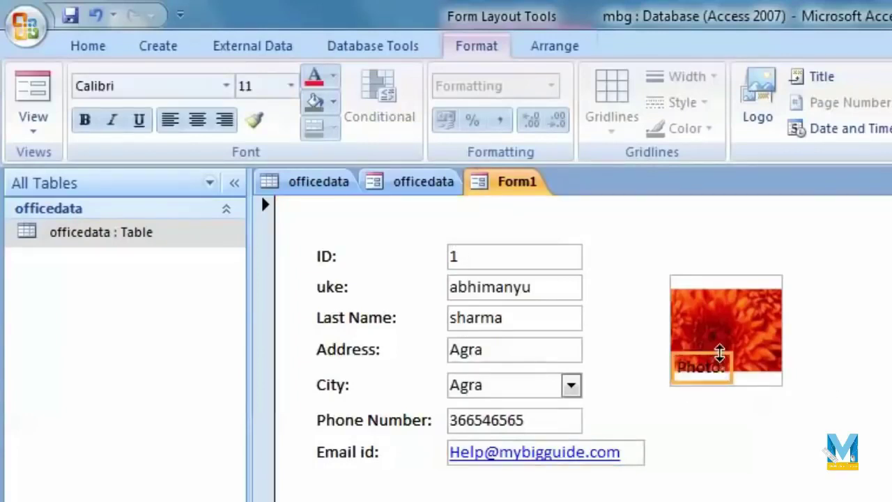
left_click_drag(723, 373, 741, 416)
left_click_drag(747, 412, 776, 412)
left_click_drag(691, 412, 668, 412)
left_click(760, 465)
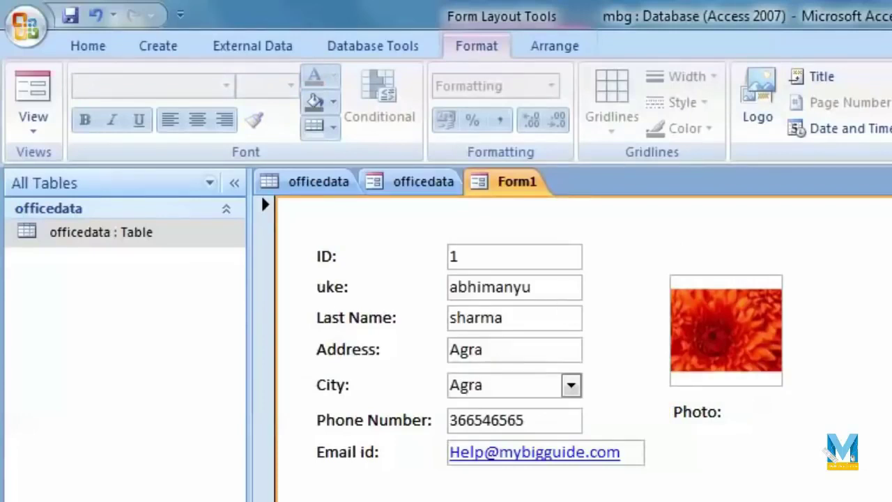
left_click(70, 15)
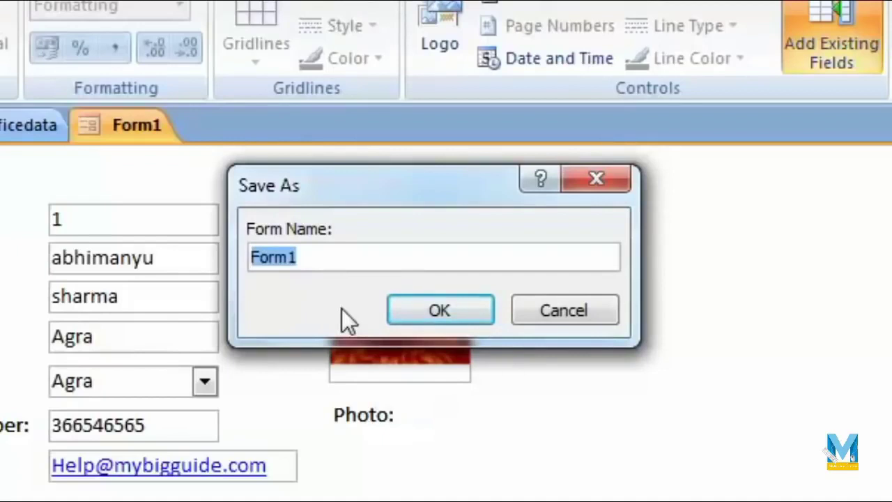
Save the form as 'Table-1' and switch it to Form View.
type("Table")
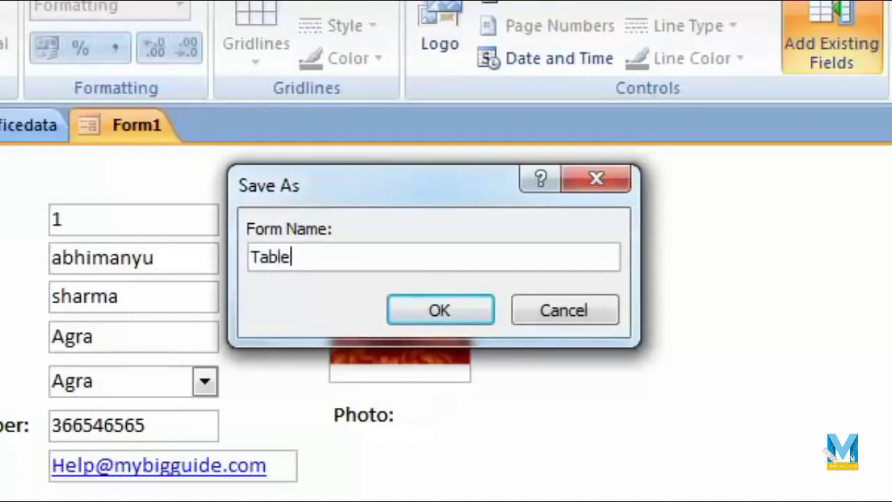
type("-1")
left_click(471, 310)
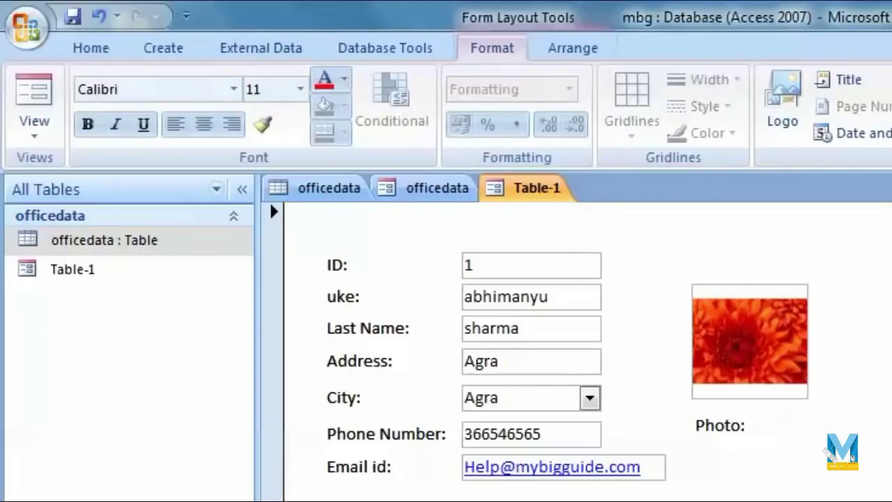
left_click(33, 133)
left_click(104, 180)
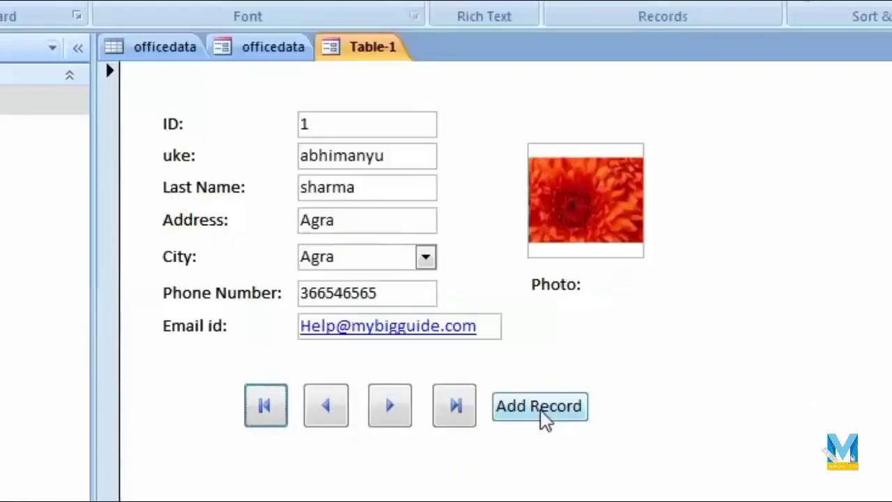
Start new record 8 and type sample values into its fields.
left_click(704, 501)
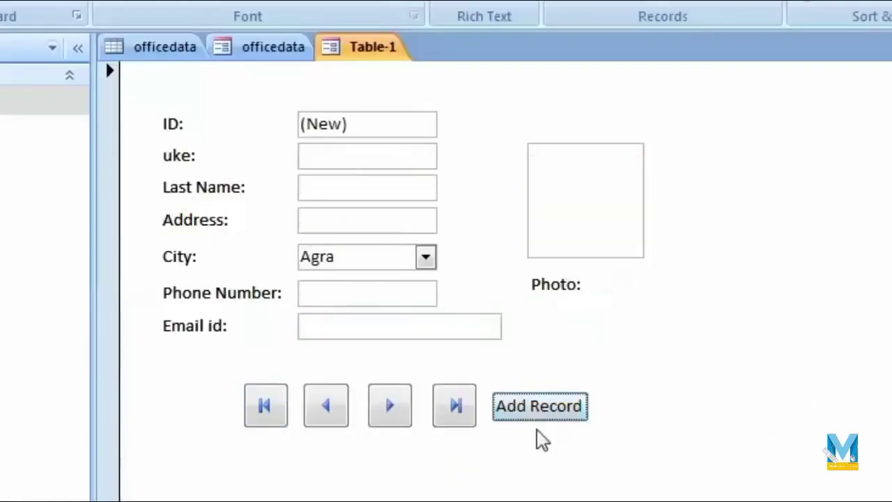
left_click(341, 159)
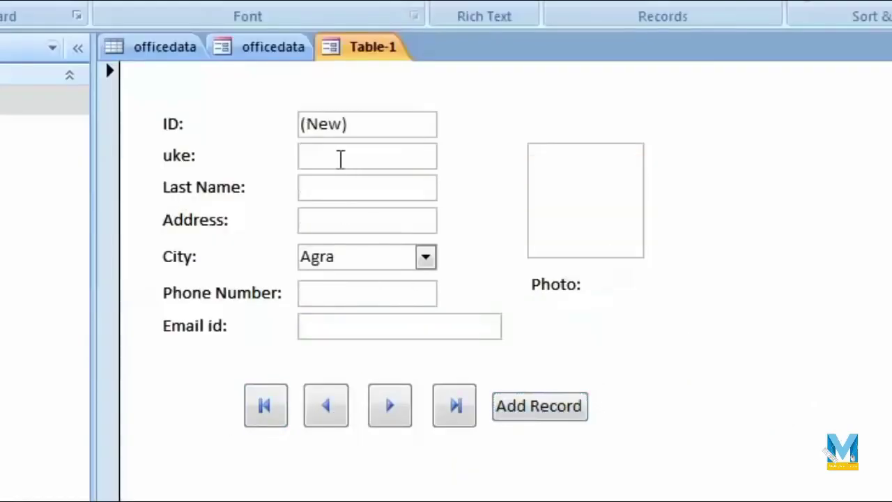
type("ajhgjk")
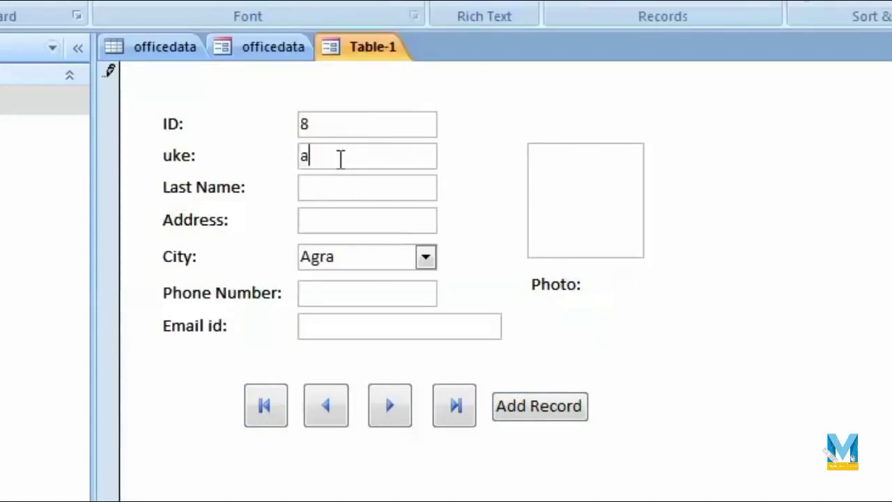
type("kjhgkjh")
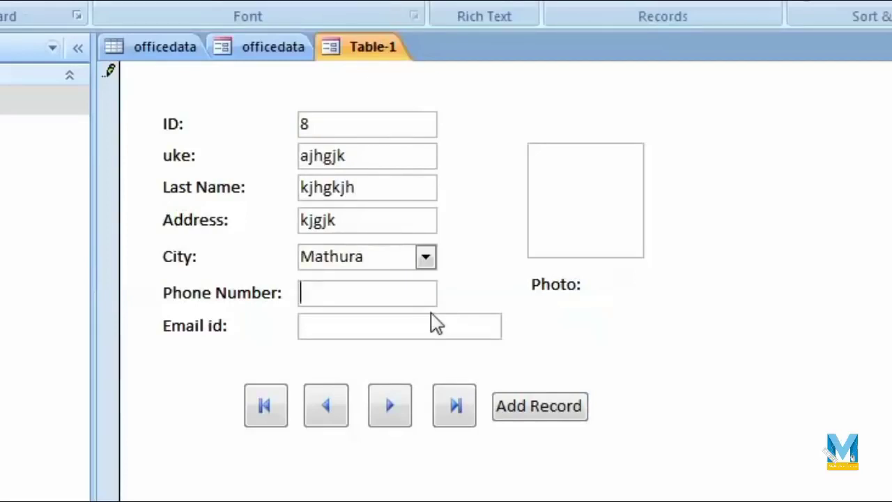
type("54654")
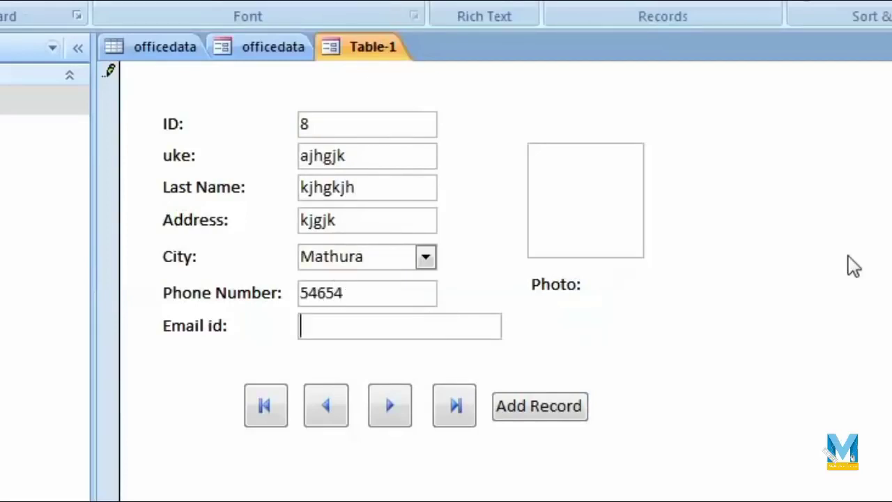
type("kjhkjh")
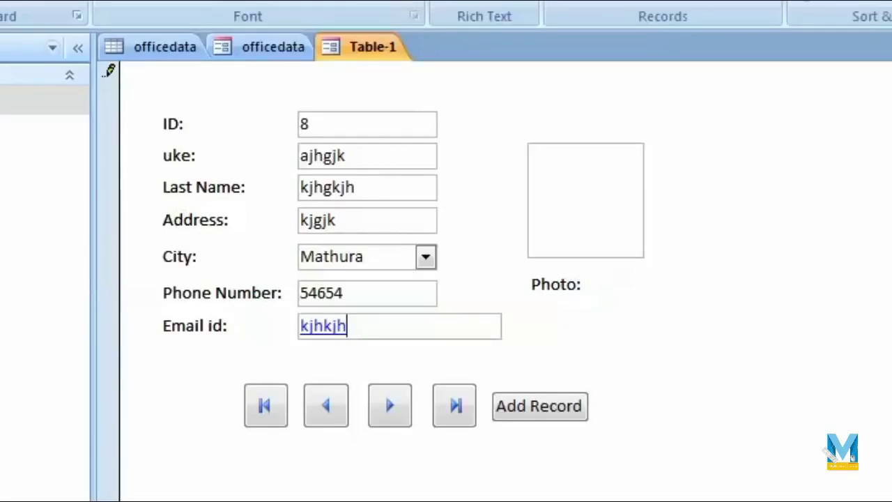
Attach Desert.jpg from Sample Pictures as the record's photo.
double_click(566, 198)
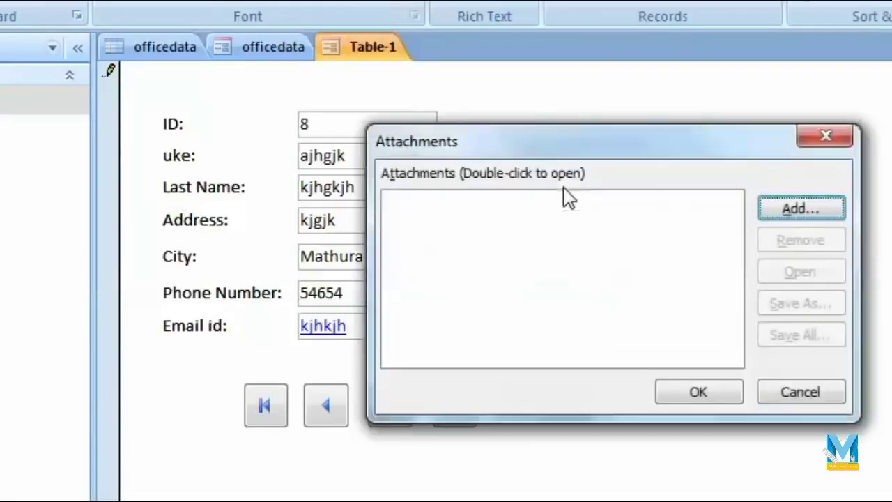
left_click(788, 207)
left_click(487, 279)
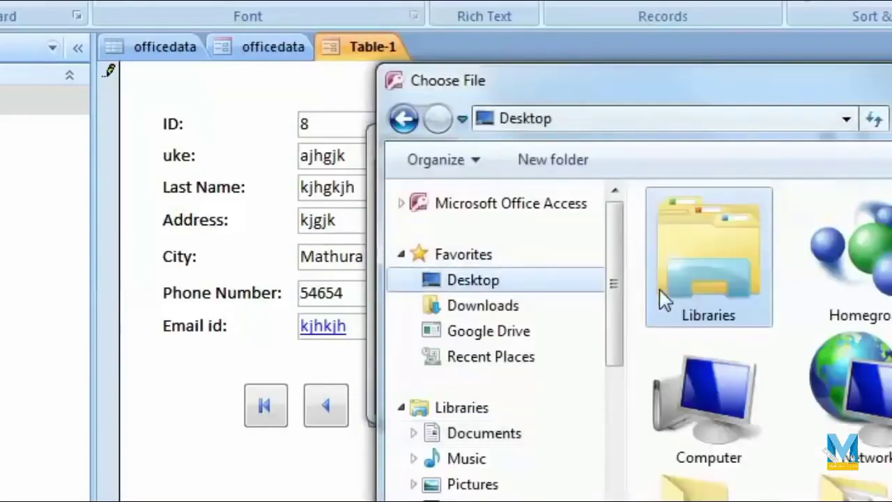
left_click(501, 488)
double_click(705, 322)
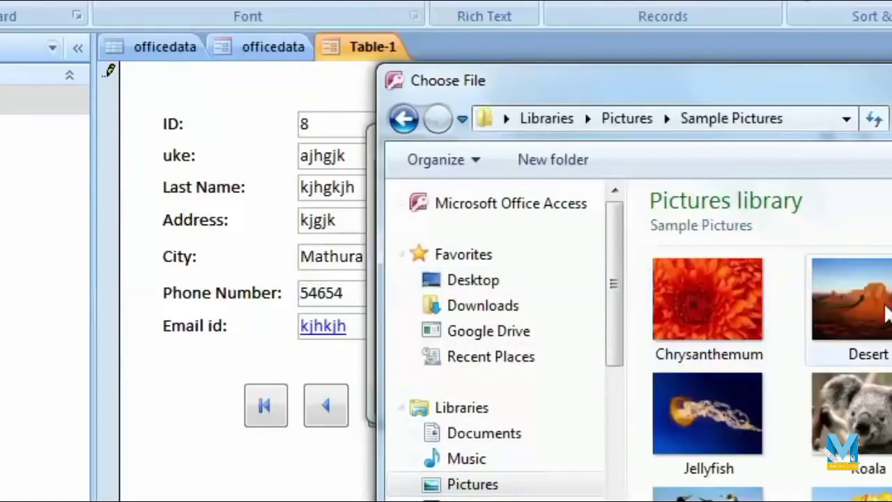
double_click(861, 310)
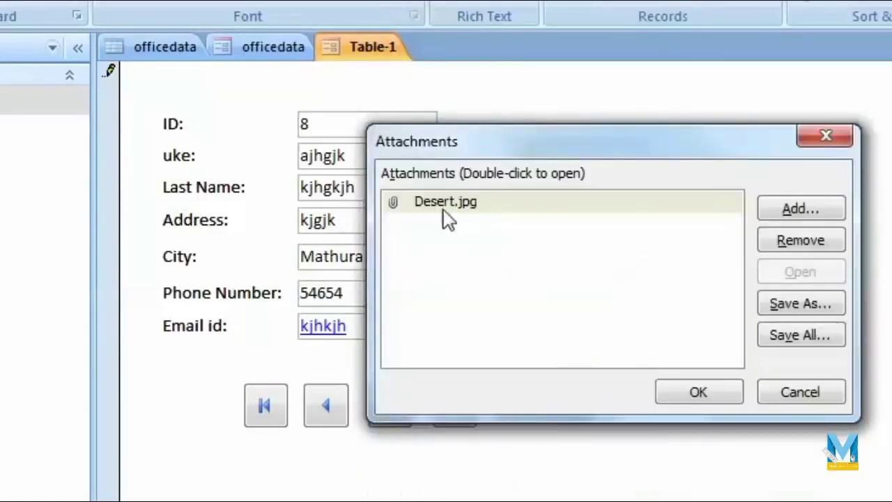
left_click(713, 394)
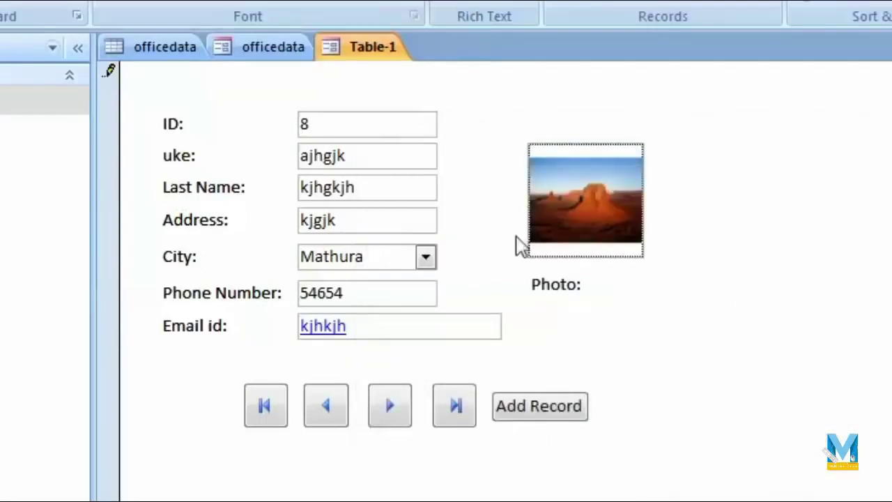
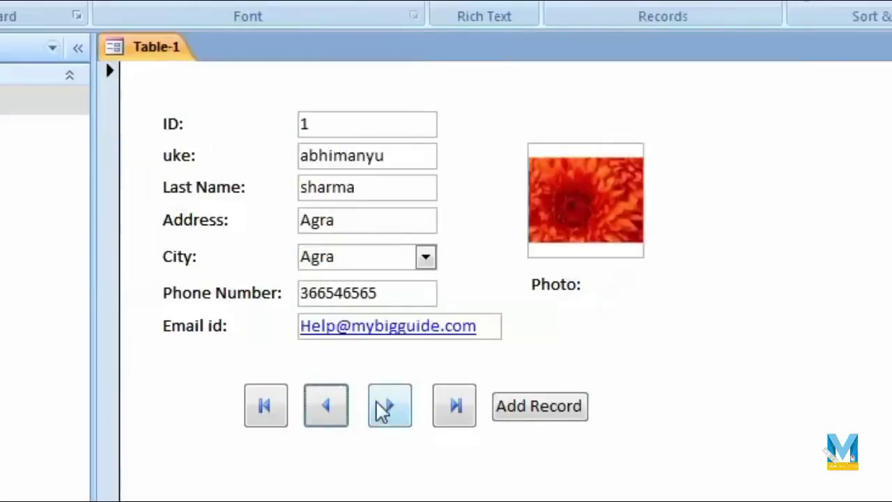
Move forward two records, then jump to the last record and back to the first.
left_click(389, 407)
left_click(389, 408)
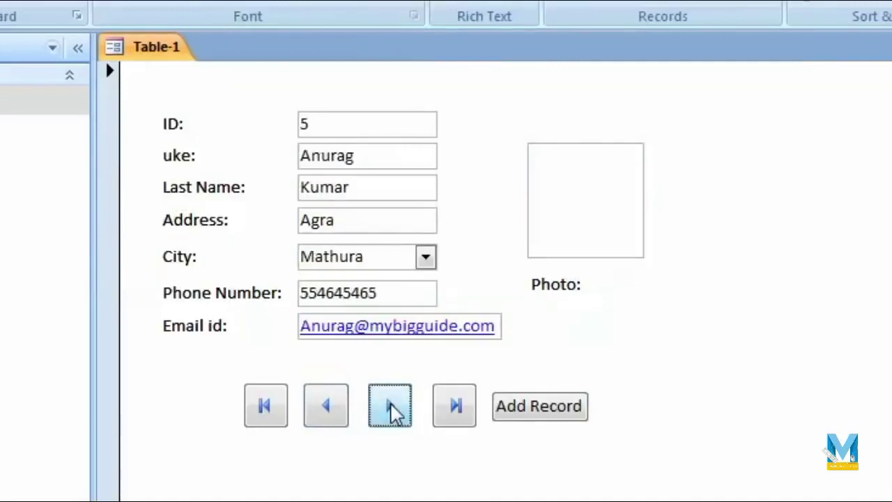
left_click(456, 410)
left_click(266, 416)
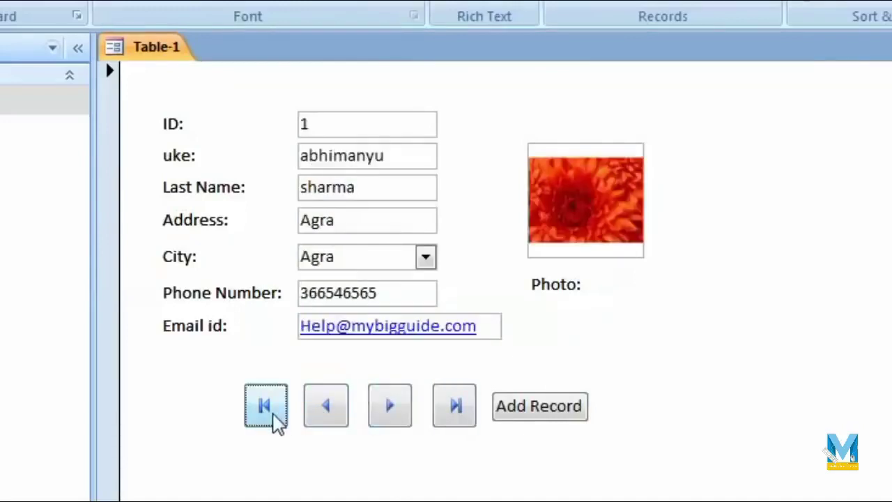
Jump to last record ID 8, then step back through the records to finish on ID 4.
left_click(457, 408)
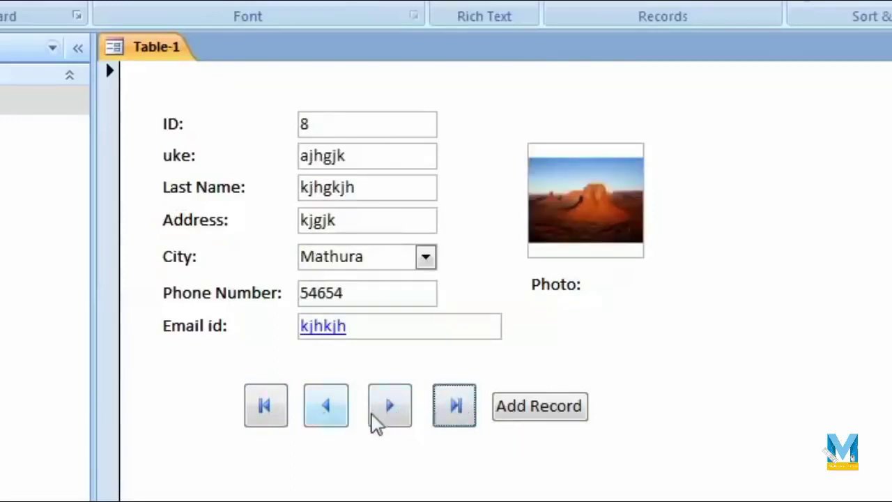
left_click(332, 421)
left_click(334, 424)
left_click(397, 414)
left_click(313, 419)
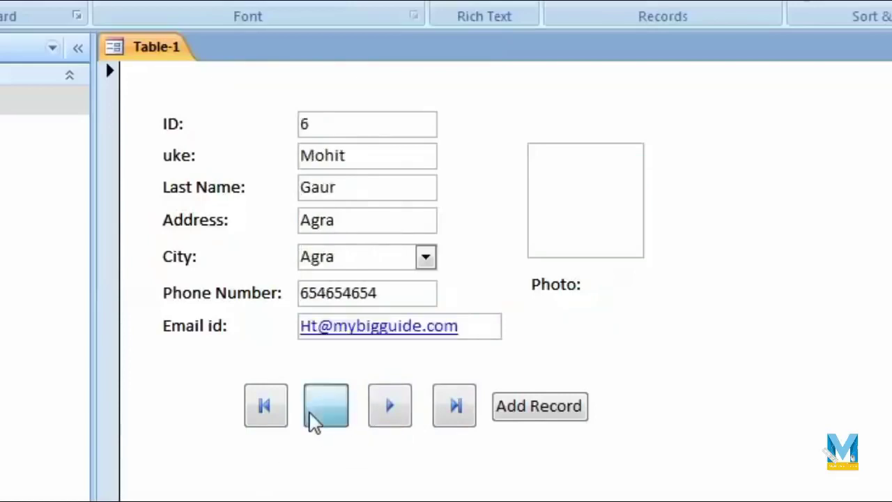
left_click(320, 420)
left_click(322, 425)
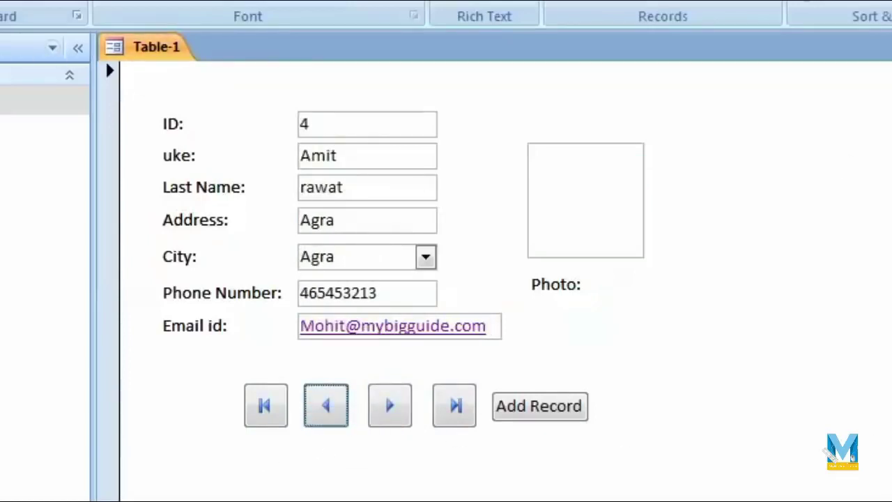
left_click(35, 119)
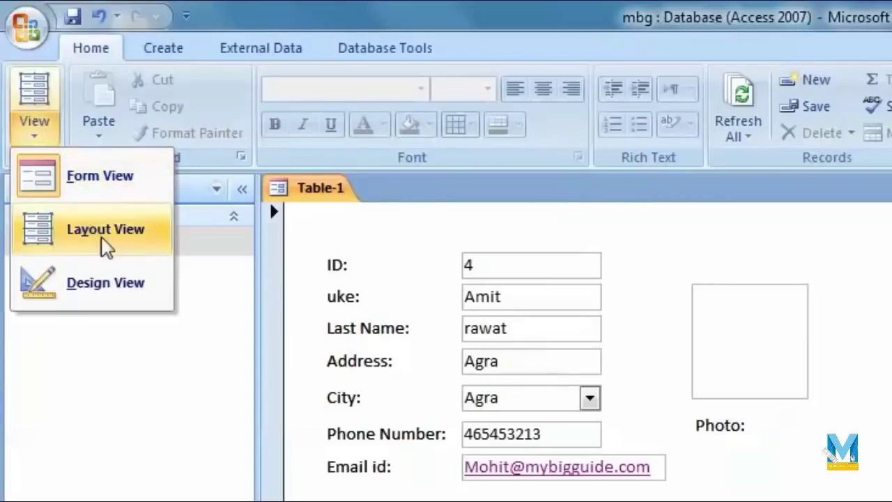
In Layout View, apply a grey AutoFormat style to the whole form.
left_click(108, 240)
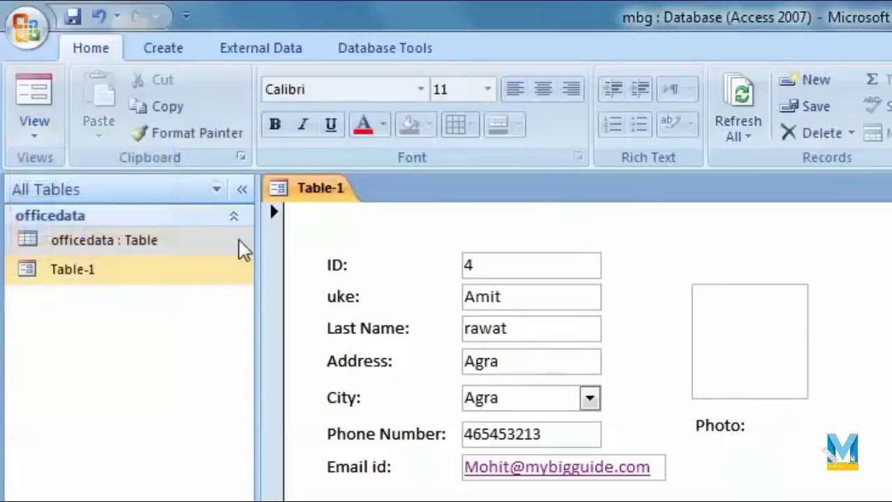
left_click(398, 249)
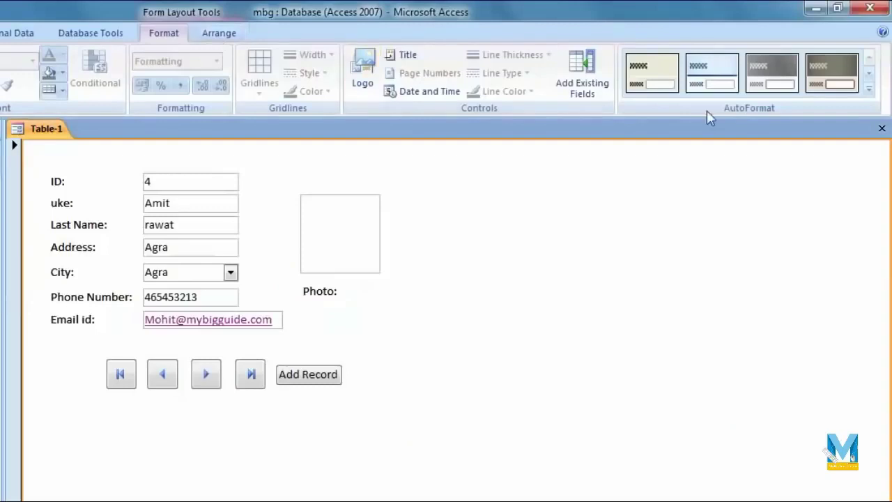
left_click(869, 88)
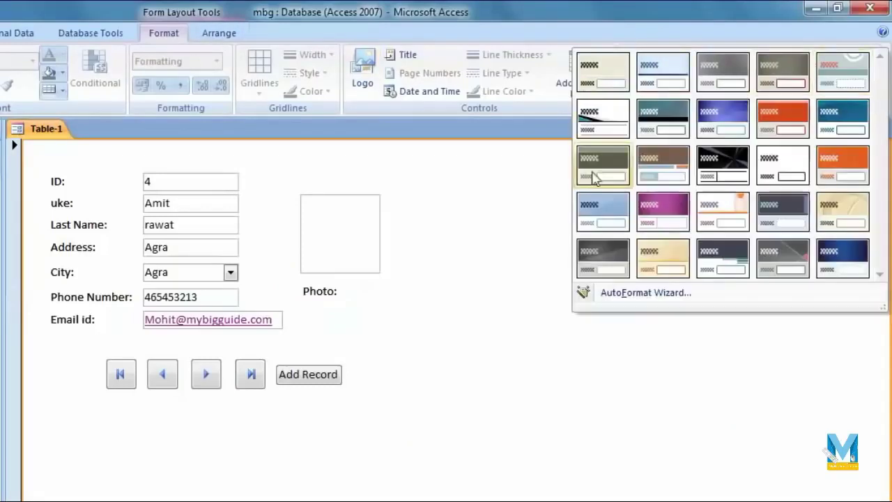
left_click(839, 256)
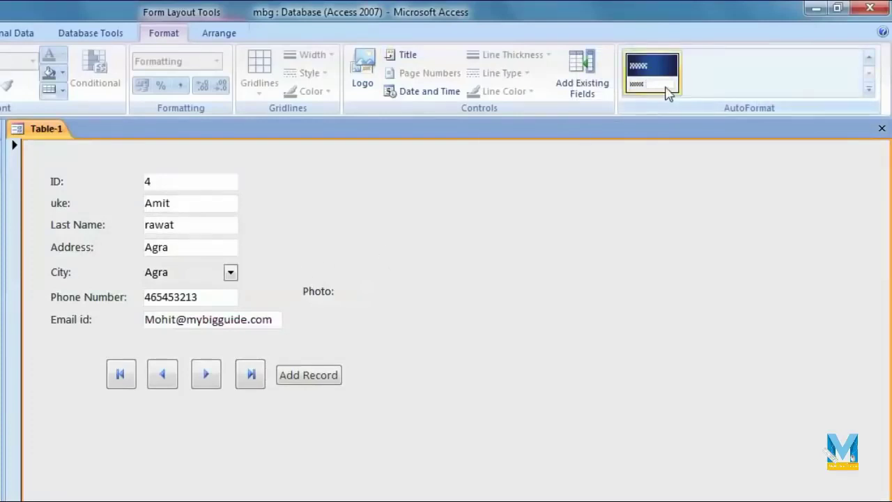
left_click(869, 90)
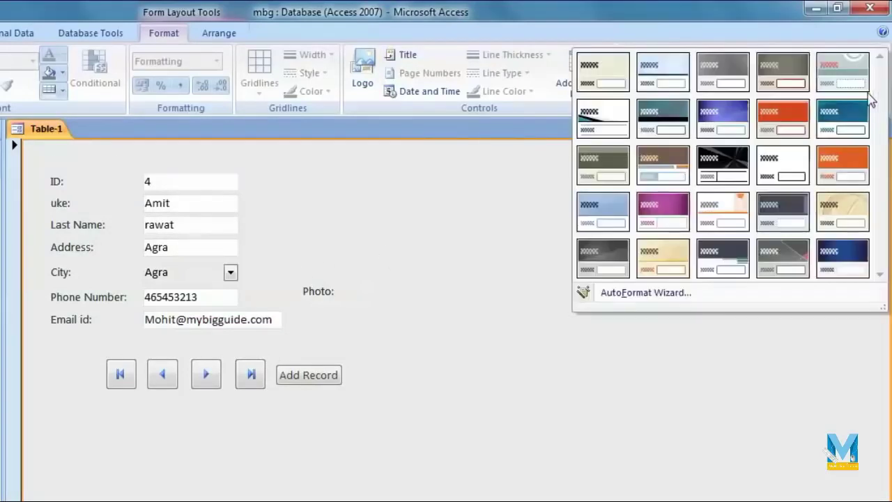
left_click(591, 174)
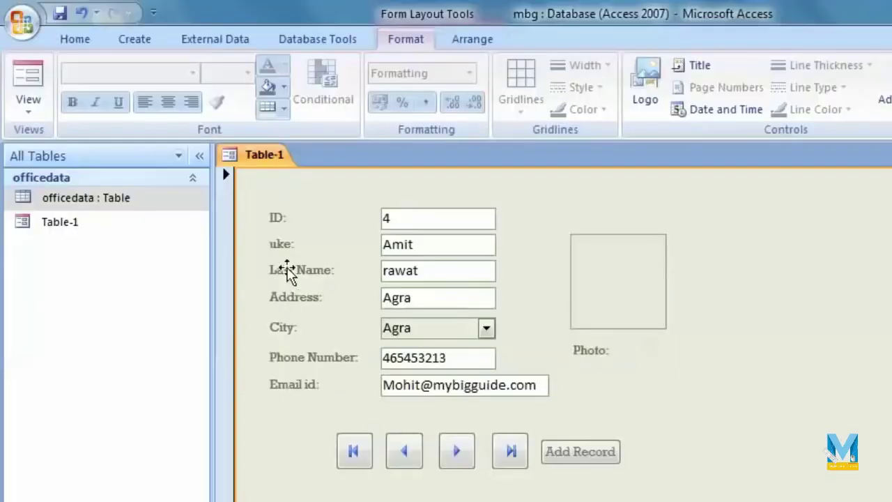
Set the Last Name label's font to Rockwell.
left_click(89, 227)
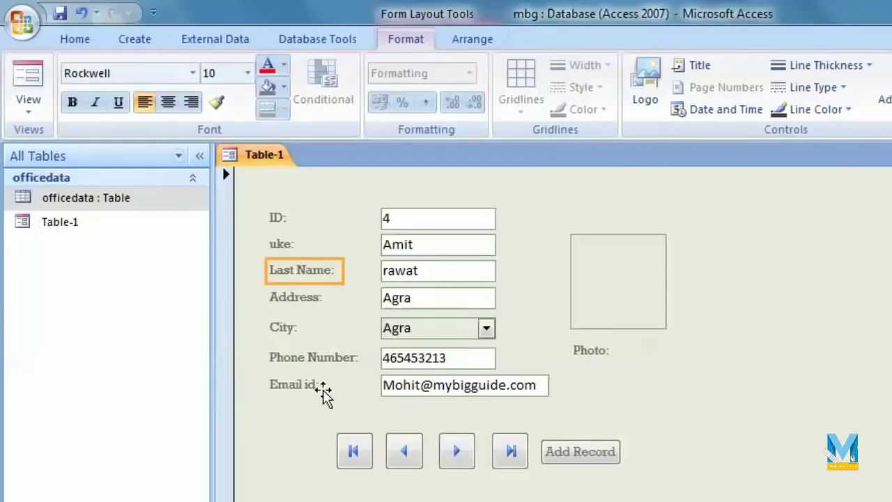
left_click(193, 73)
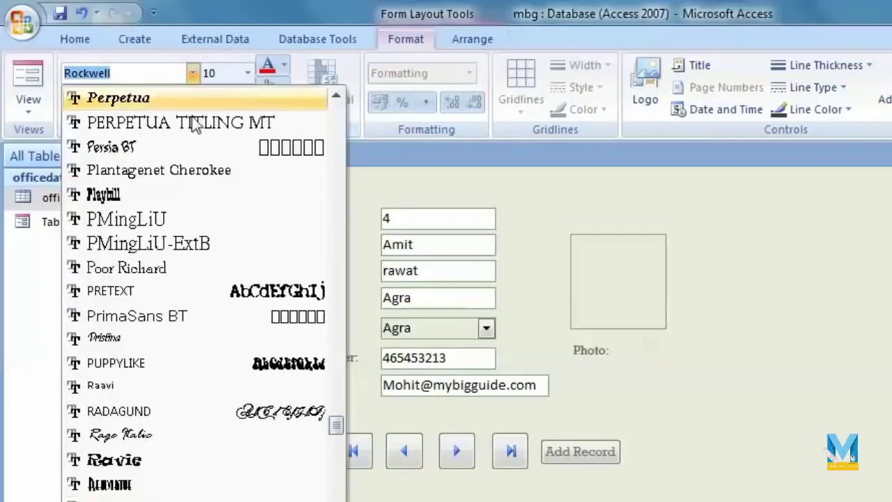
left_click(502, 240)
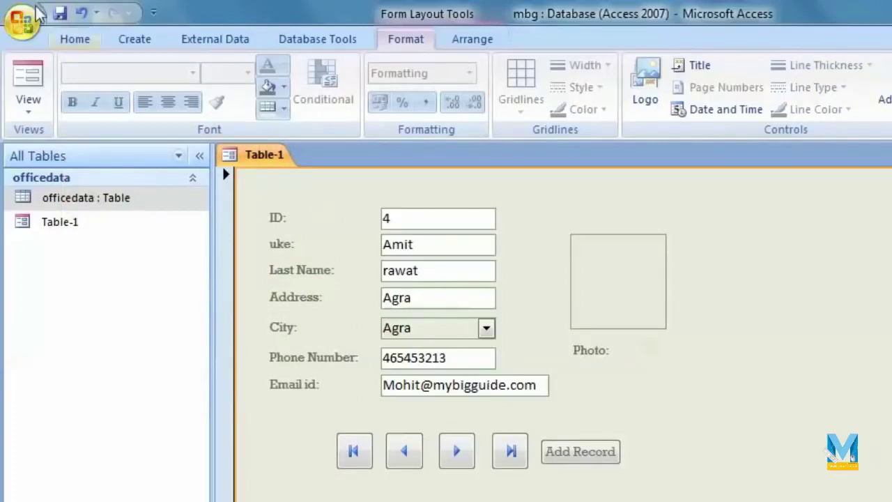
Return to Form View, go to the last record, and open the officedata table datasheet.
left_click(474, 453)
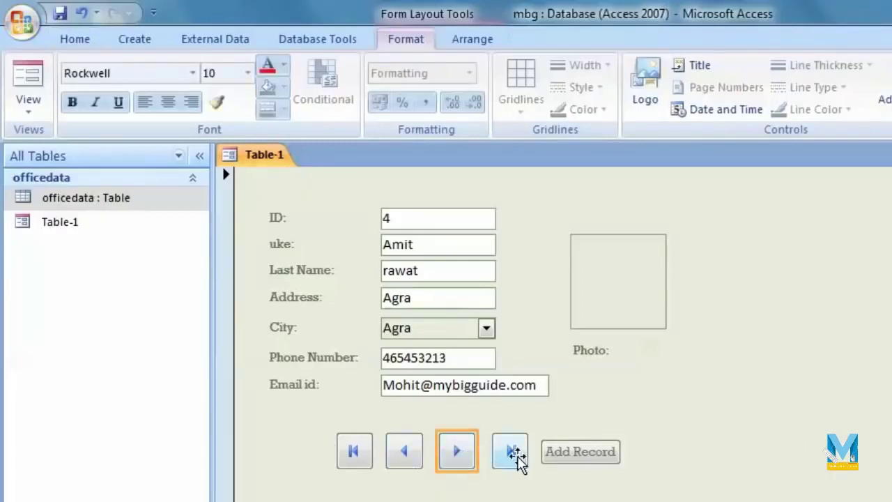
left_click(27, 104)
left_click(56, 144)
left_click(519, 461)
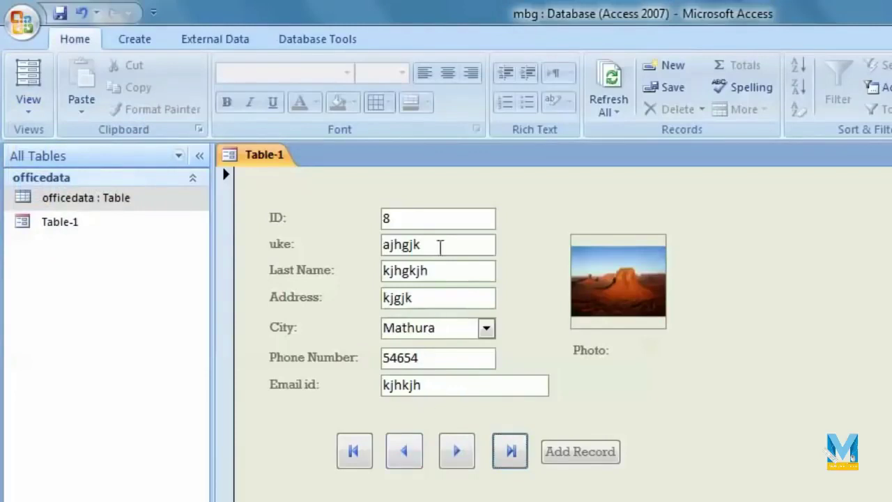
double_click(105, 201)
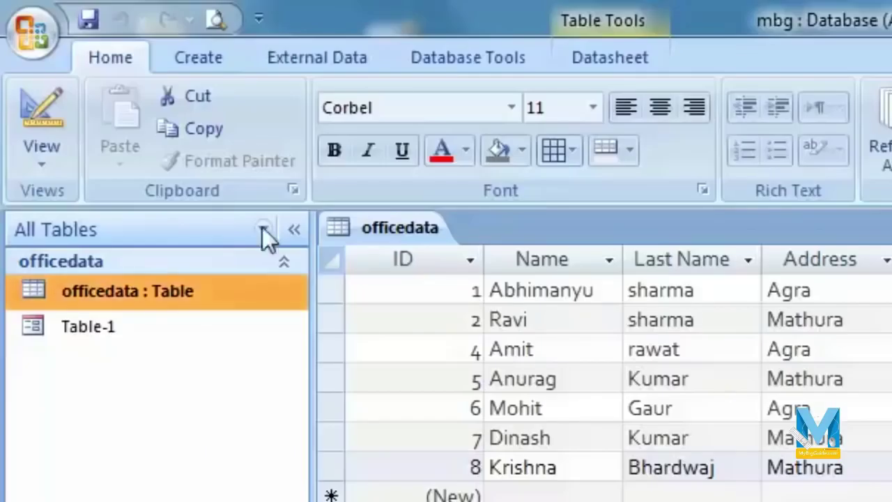
Generate a quick Report of the officedata table from the Create tab.
left_click(202, 61)
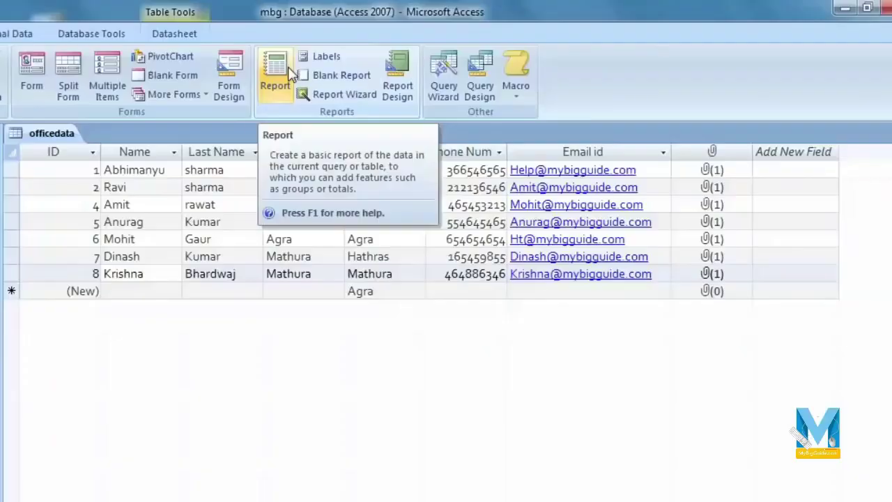
left_click(291, 75)
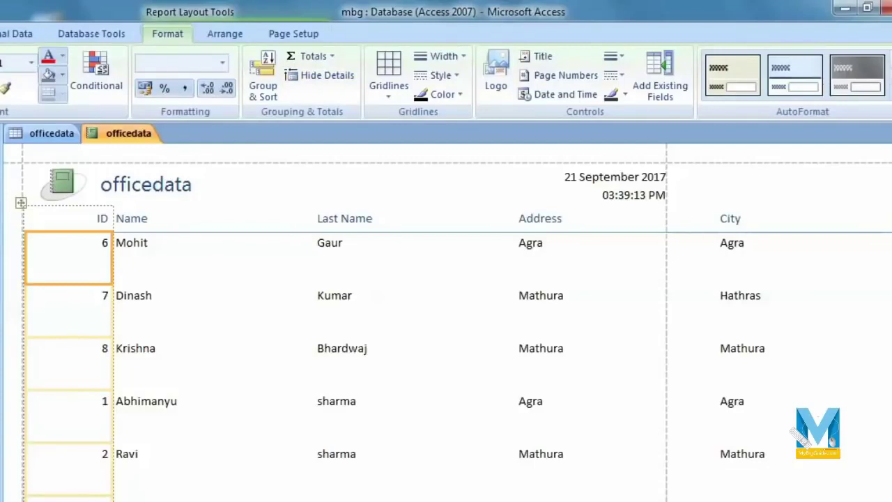
scroll(447, 322, "right", 5)
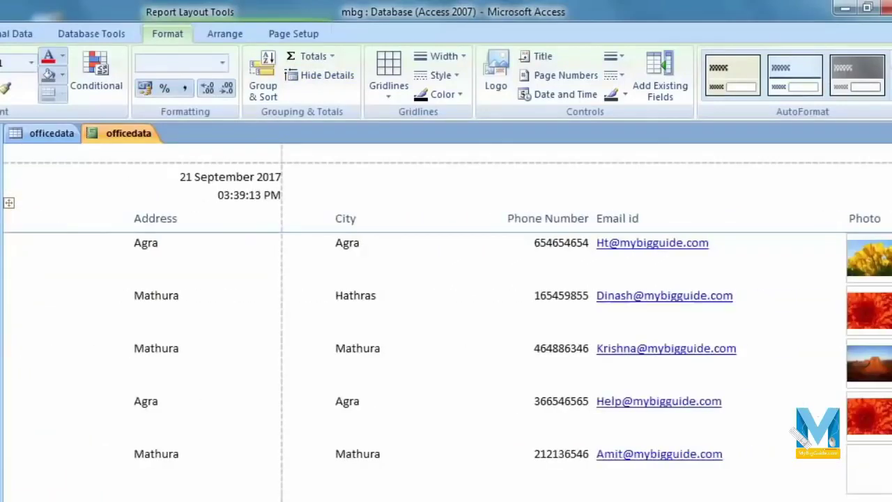
scroll(446, 322, "left", 5)
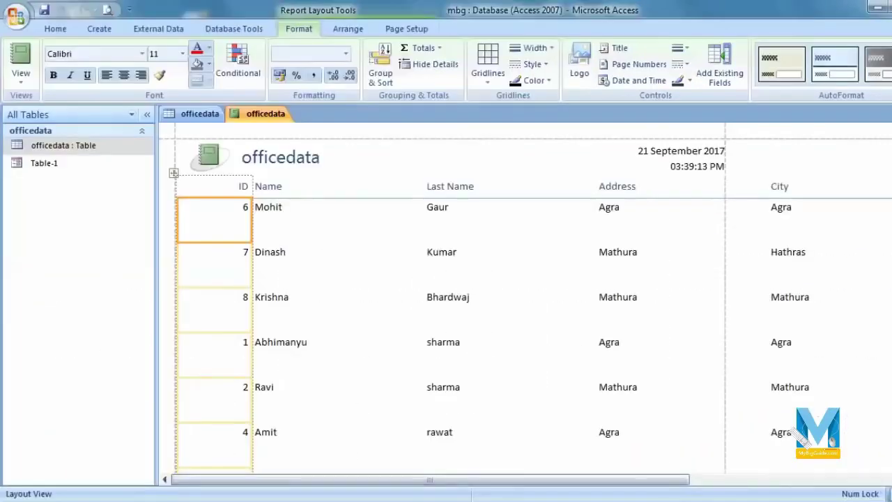
scroll(446, 299, "down", 3)
left_click_drag(588, 480, 470, 488)
scroll(390, 411, "up", 3)
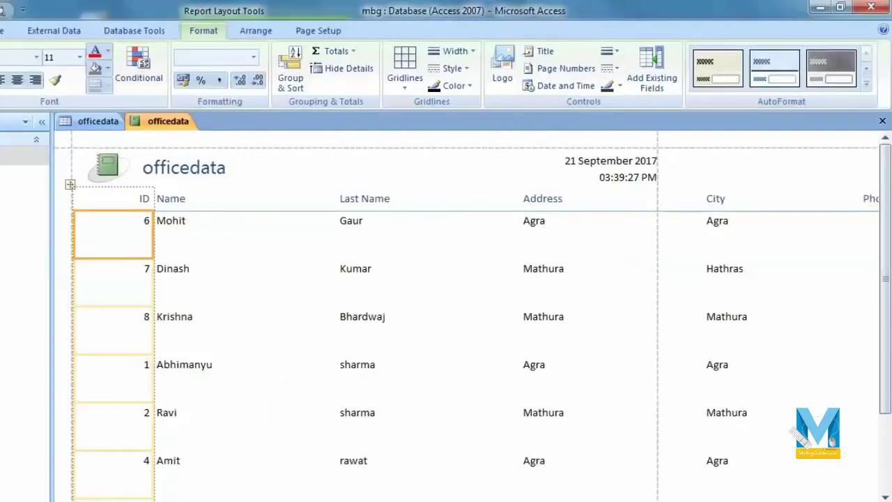
left_click(55, 29)
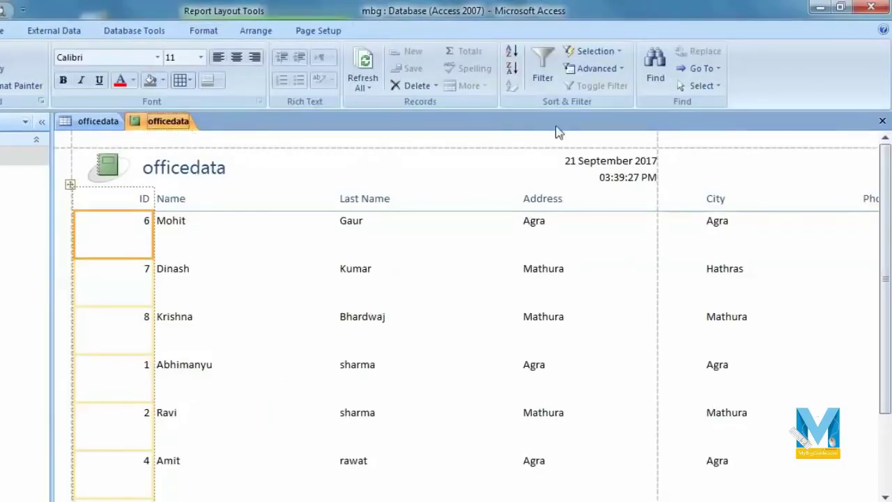
Discard the quick report unsaved and start the Report Wizard with officedata as its source.
left_click(882, 120)
left_click(389, 315)
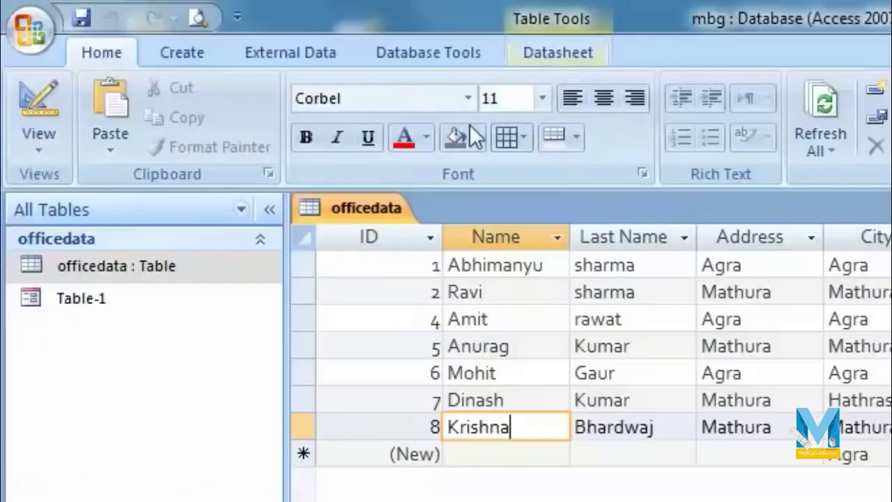
left_click(182, 50)
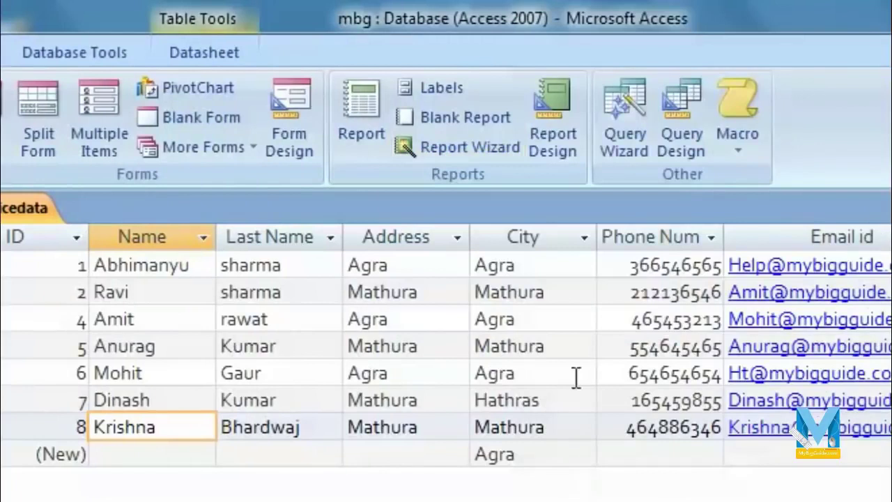
left_click(467, 146)
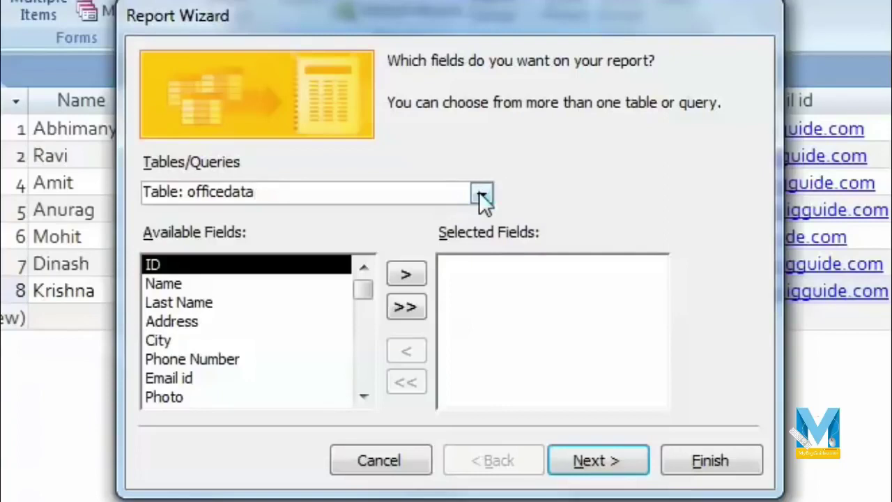
left_click(480, 192)
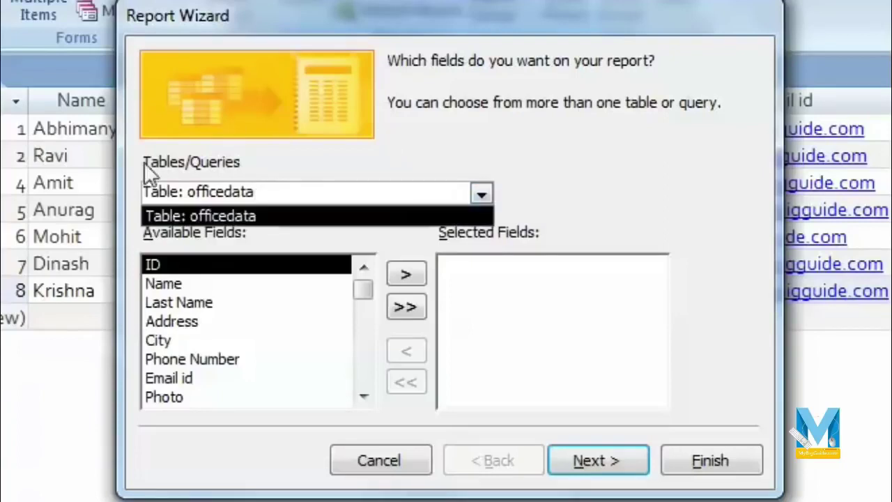
left_click(482, 192)
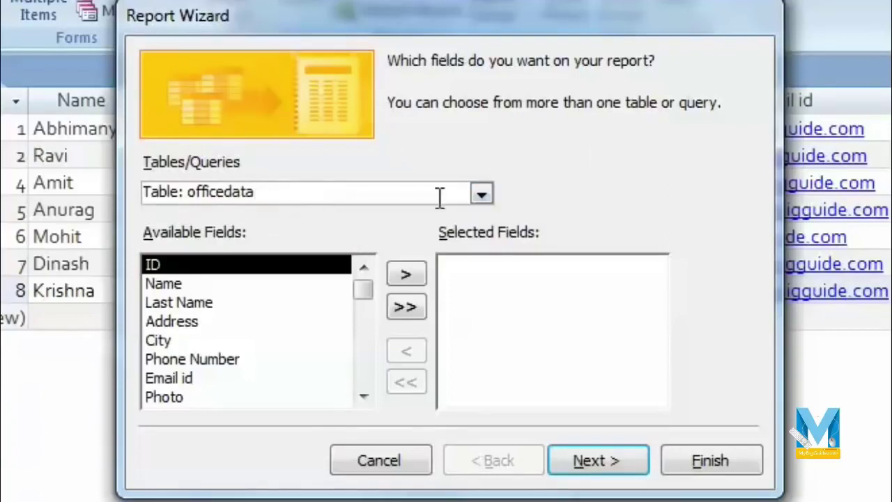
left_click(481, 193)
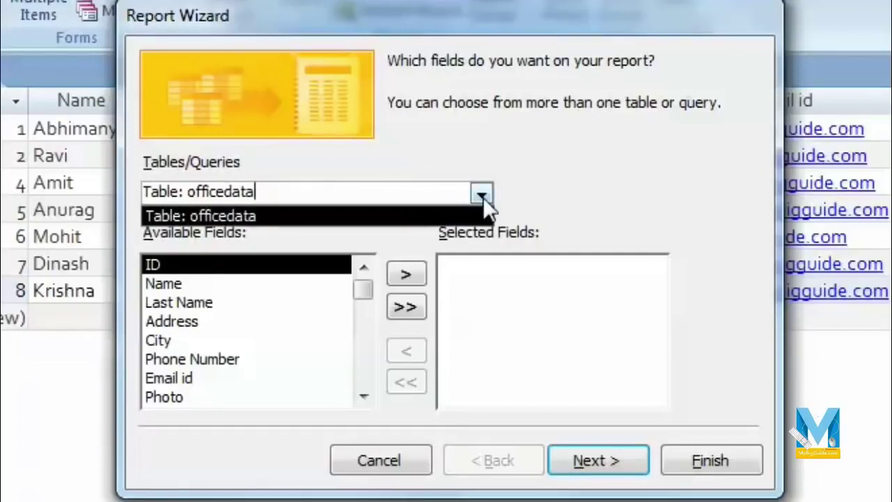
left_click(526, 190)
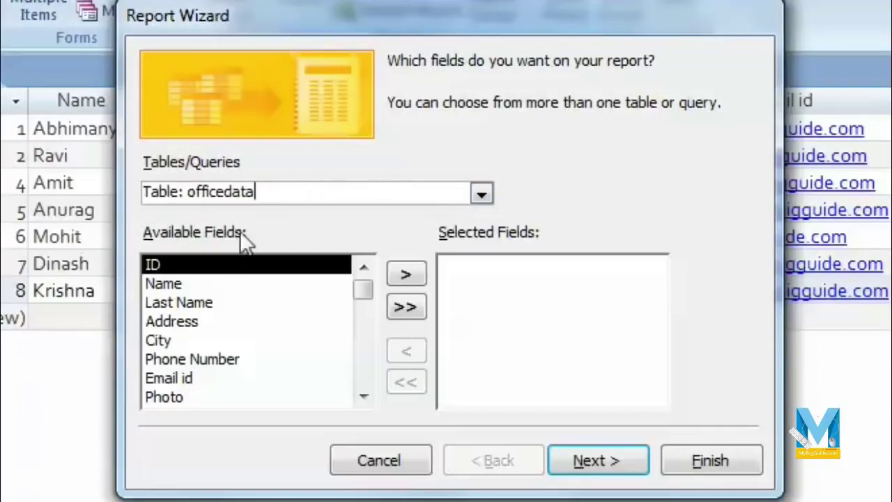
Add ID, Name, Last Name, Address, City, Phone Number, Email id and Photo to Selected Fields.
left_click_drag(363, 285, 358, 249)
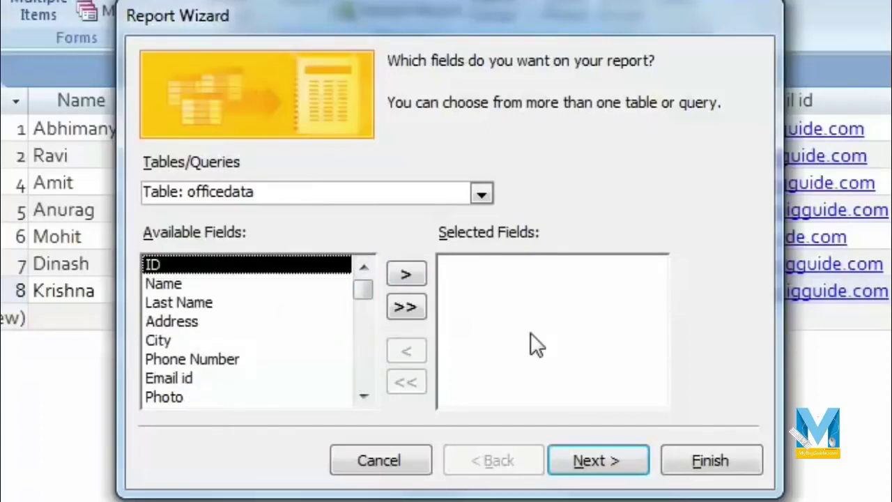
left_click(413, 277)
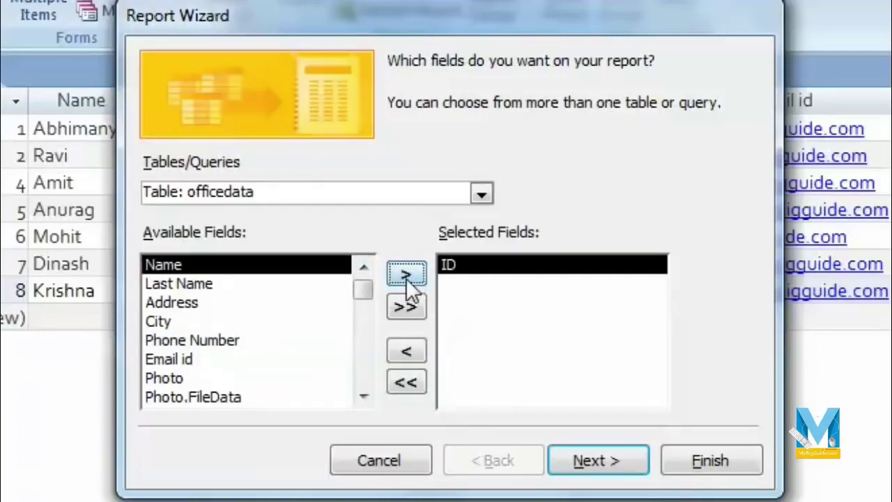
left_click(406, 279)
left_click(406, 278)
left_click(406, 276)
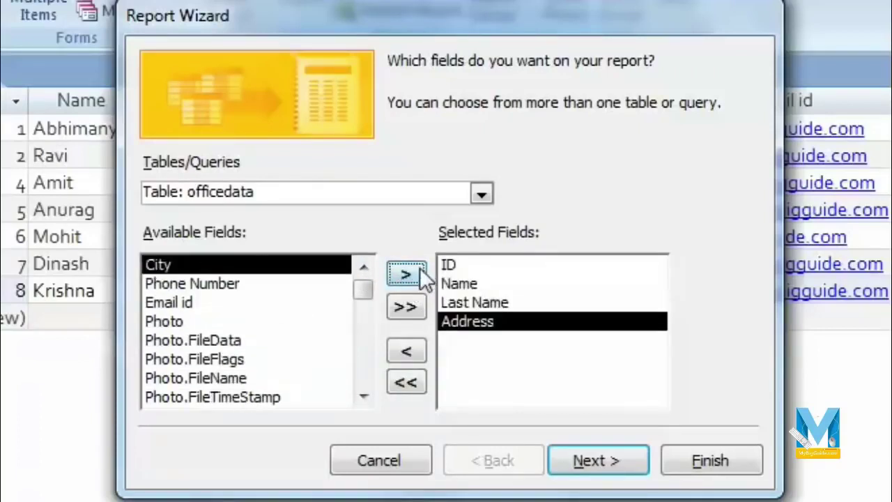
left_click(413, 276)
left_click(406, 276)
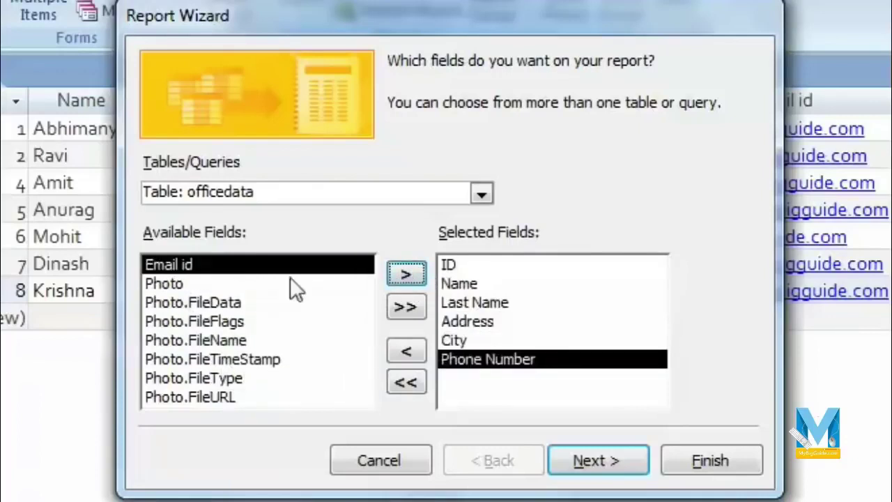
left_click(407, 274)
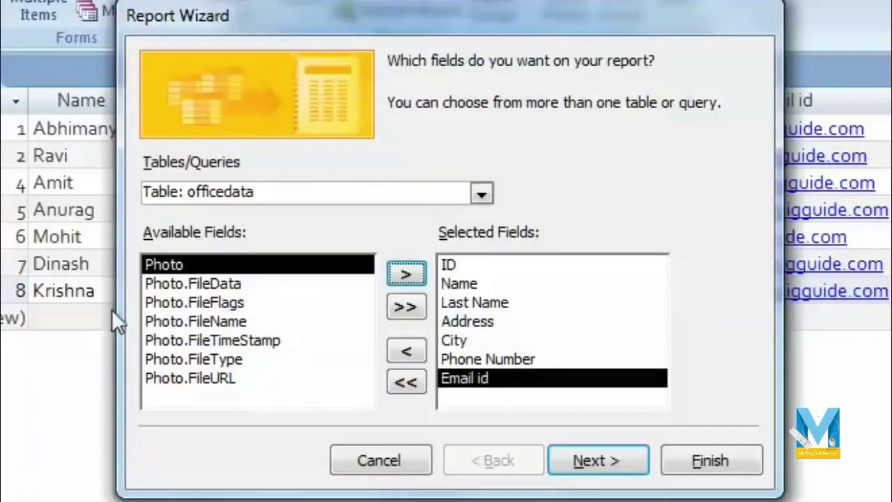
left_click(401, 276)
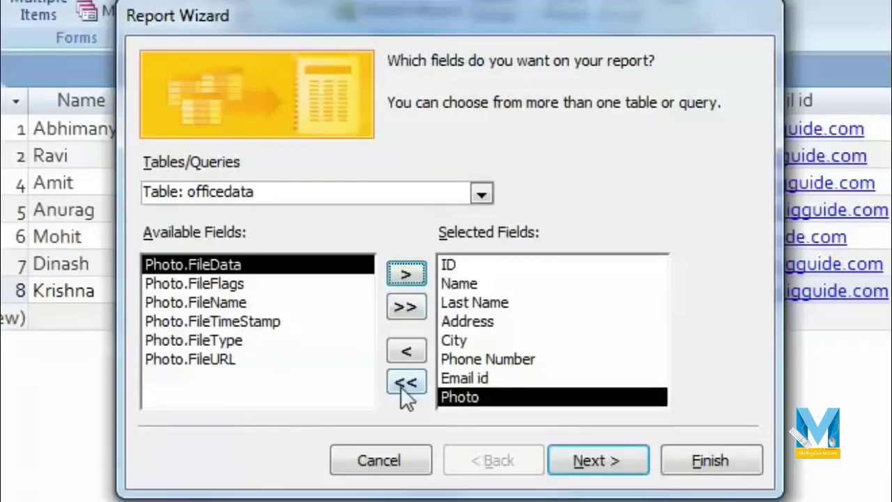
left_click(618, 463)
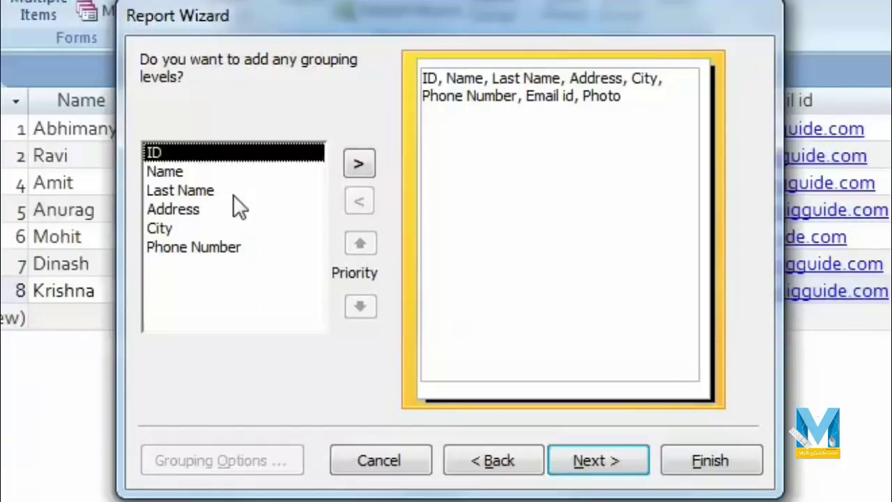
Add City as the report's single grouping level.
left_click(203, 173)
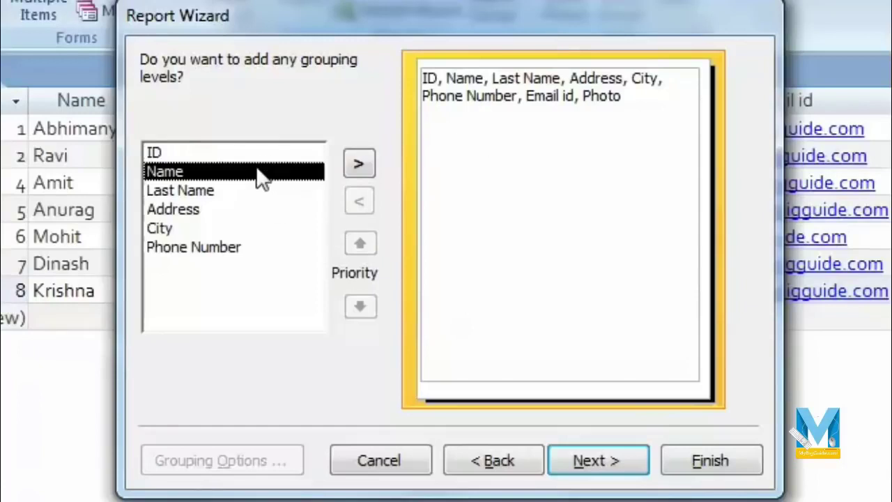
left_click(265, 229)
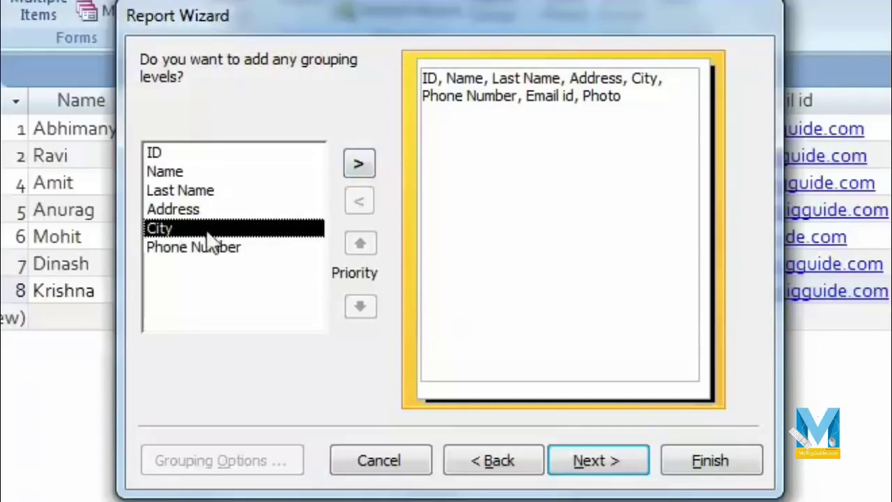
left_click(359, 164)
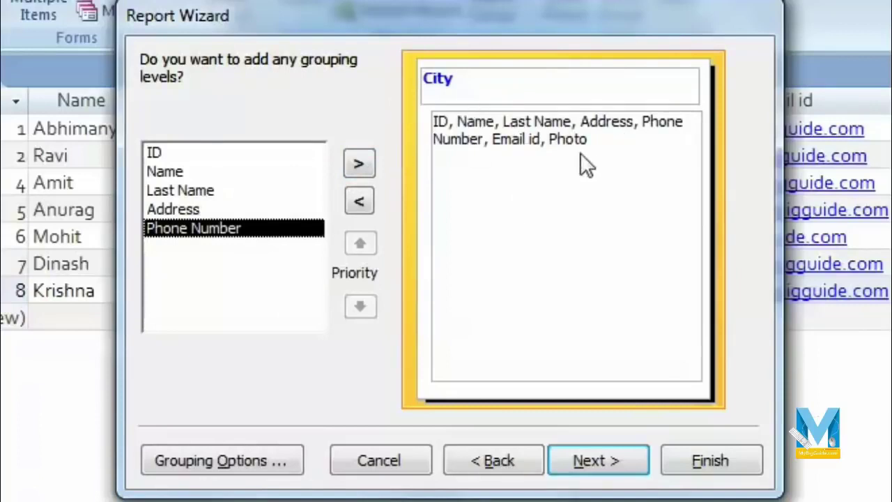
left_click(602, 455)
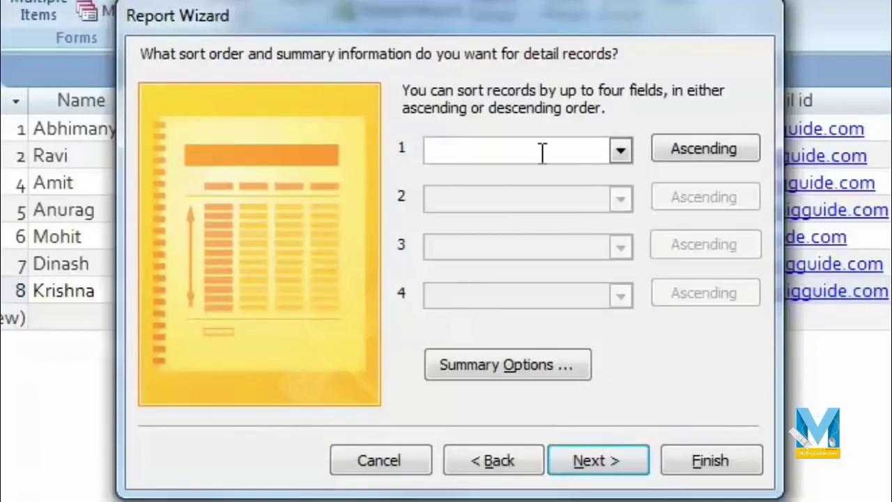
Choose Name, ascending, as the first sort field for detail records.
left_click(619, 151)
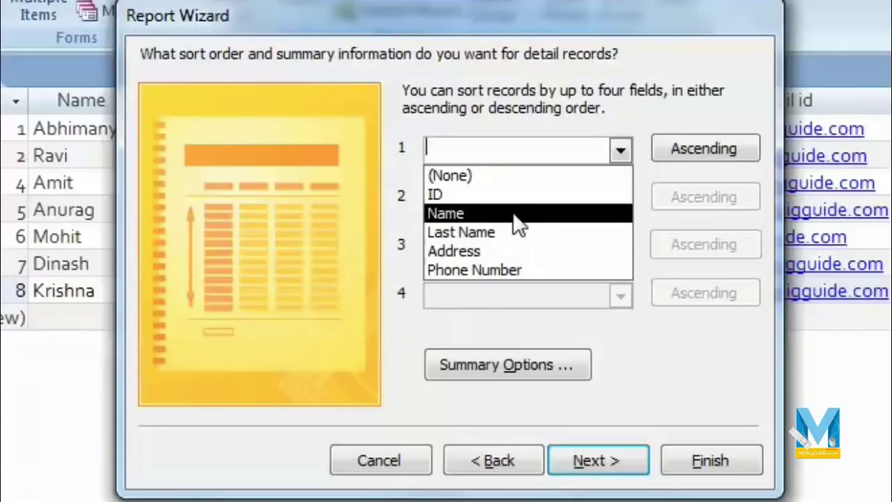
left_click(551, 213)
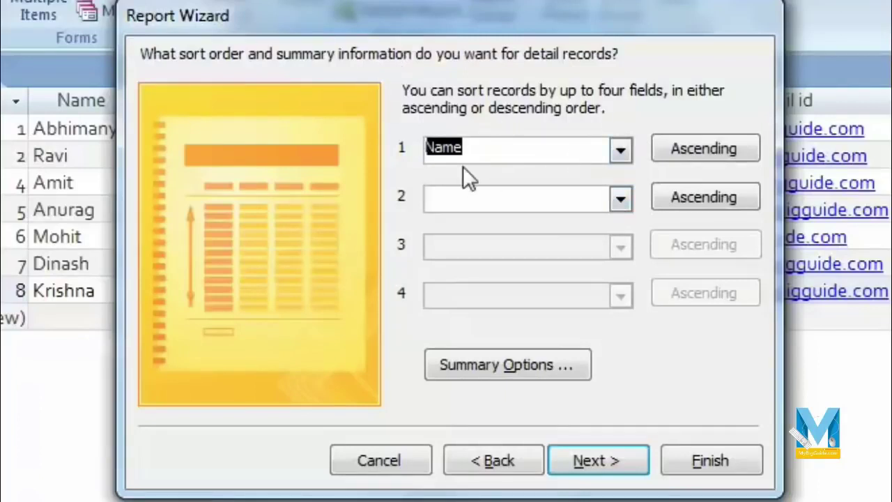
left_click(610, 450)
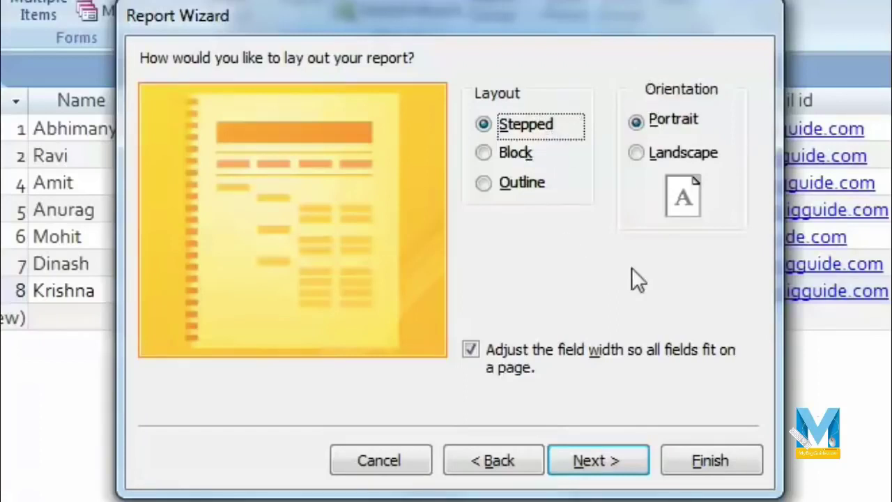
Try Landscape, revert to Portrait, and keep Stepped layout with fit-to-page field widths.
left_click(637, 153)
left_click(637, 123)
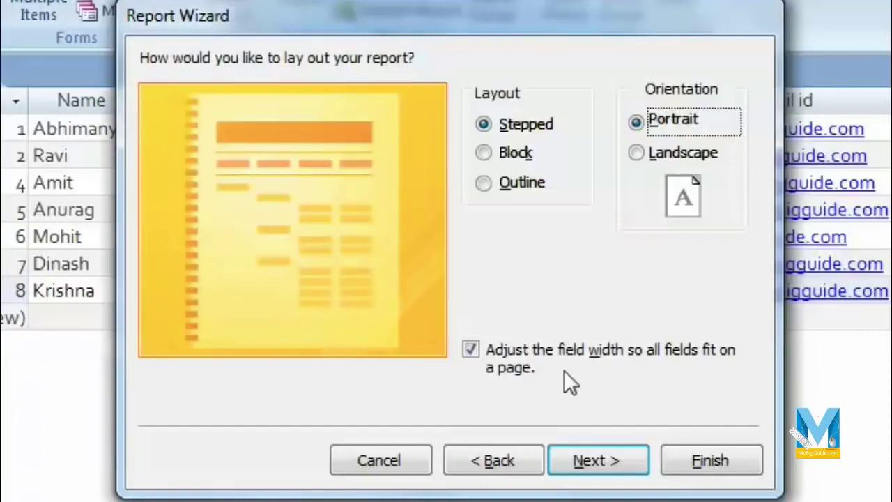
left_click(469, 352)
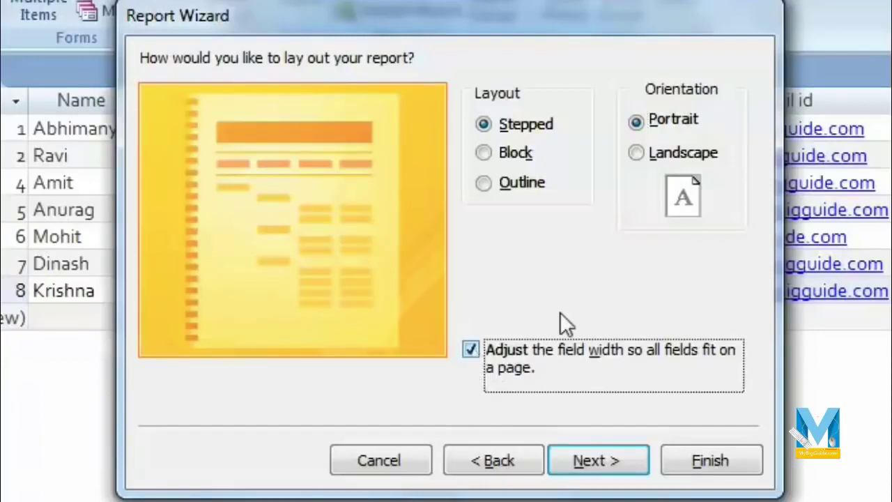
left_click(606, 462)
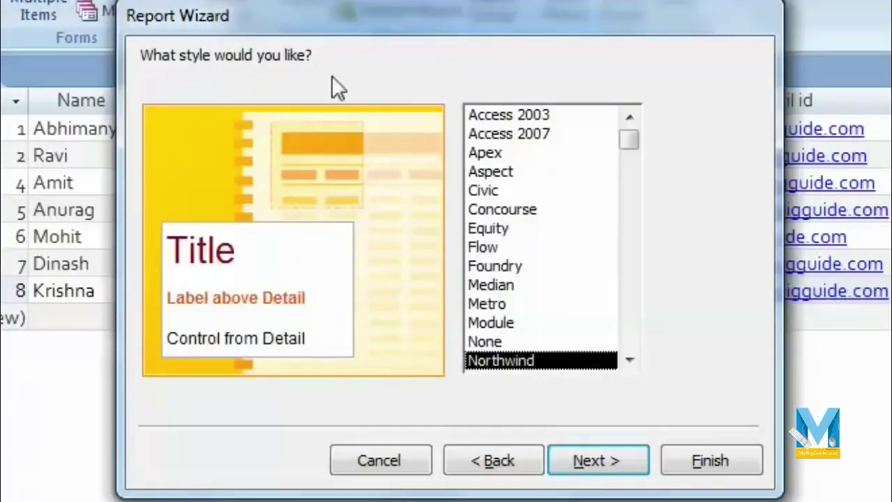
Scroll the style list and preview the Office, Opulent and Northwind styles.
left_click(631, 361)
double_click(636, 362)
double_click(635, 362)
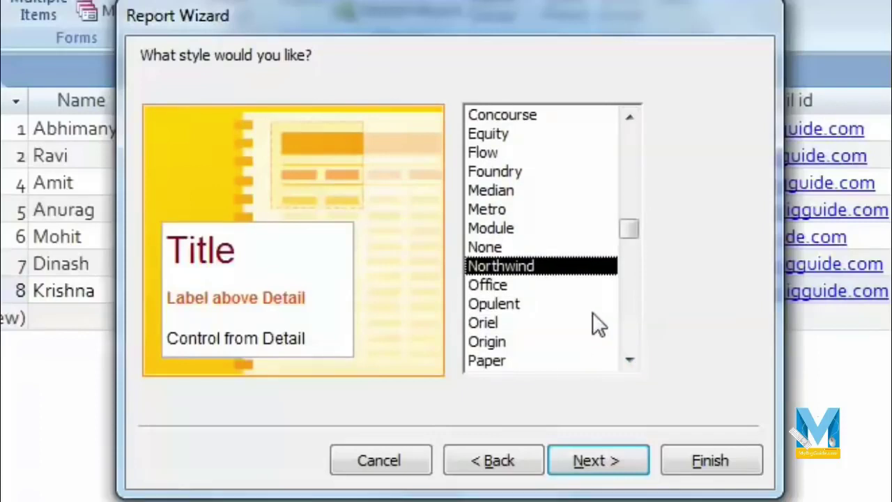
left_click(553, 286)
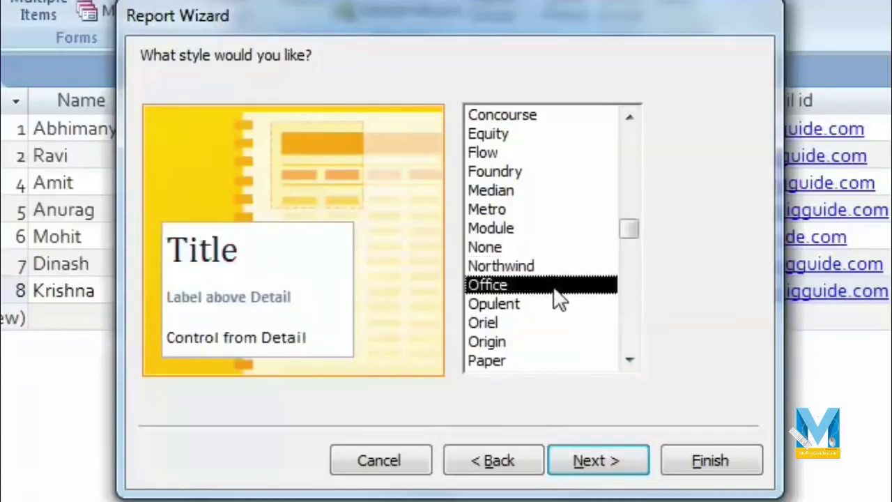
left_click(558, 305)
left_click(549, 267)
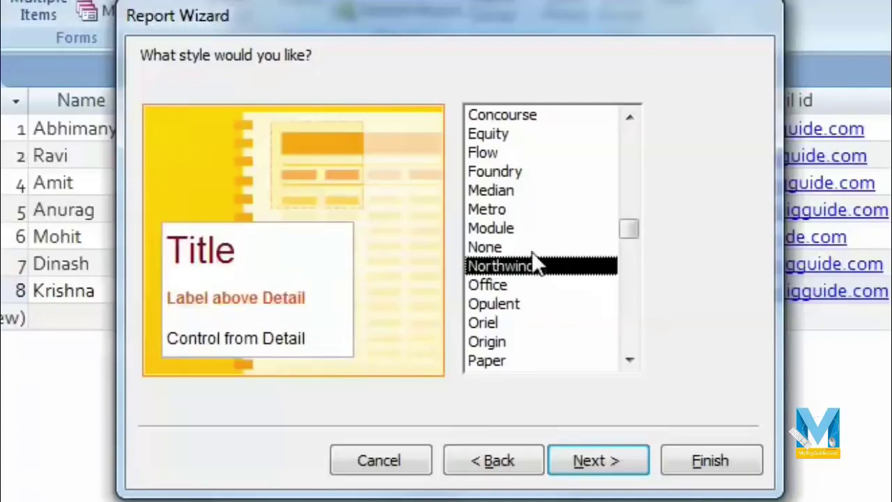
left_click(511, 285)
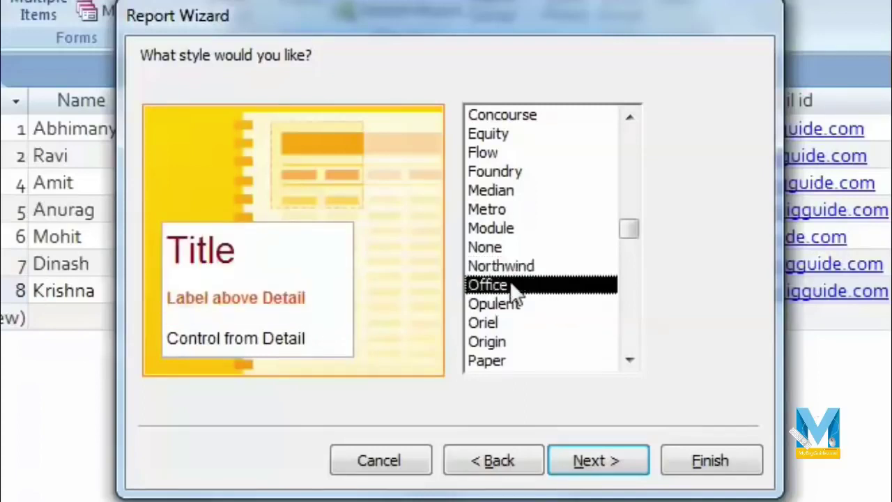
Preview the None, Module, Median and Metro styles, then pick Foundry.
left_click(515, 248)
left_click(519, 228)
left_click(523, 191)
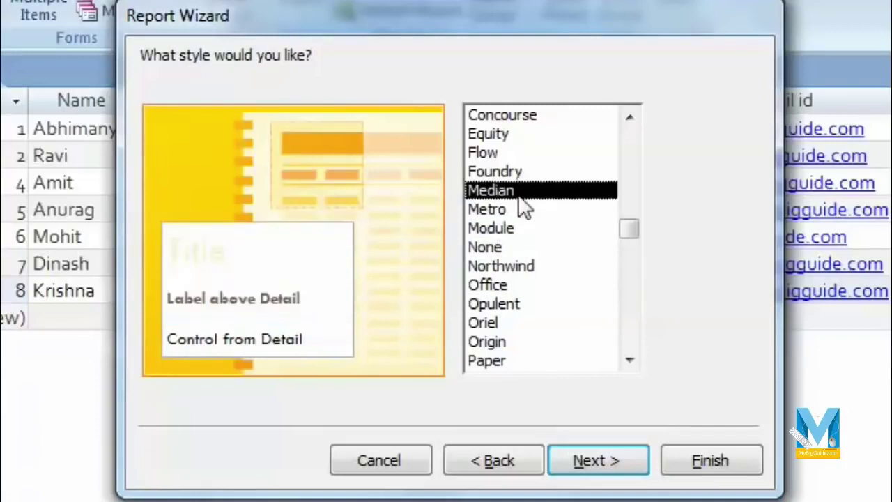
left_click(527, 209)
left_click(528, 192)
left_click(527, 173)
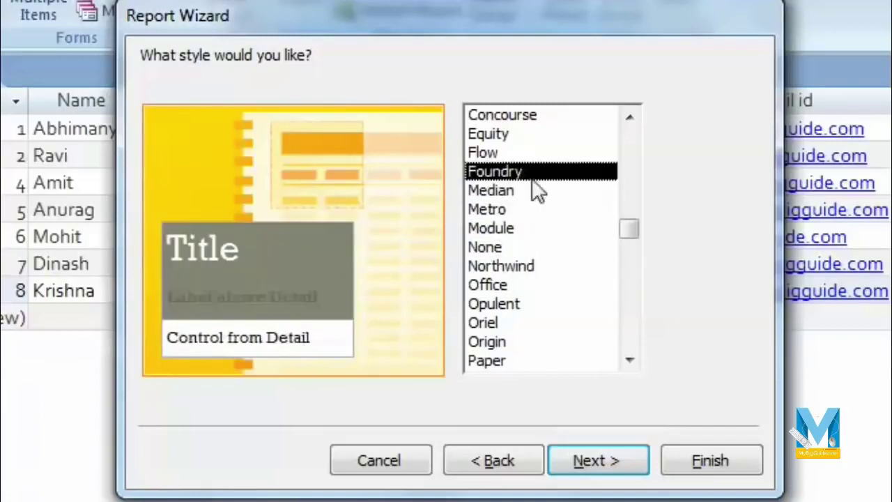
left_click(612, 465)
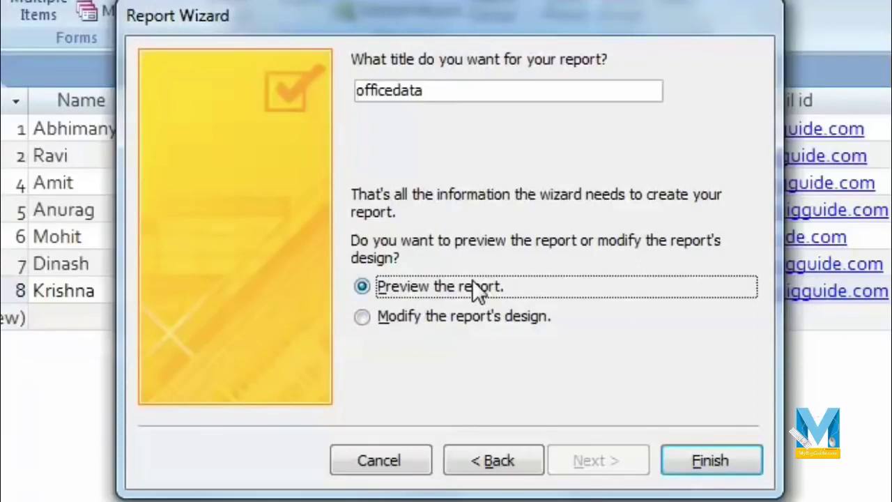
Keep the title officedata with Preview selected and finish the wizard.
left_click(450, 92)
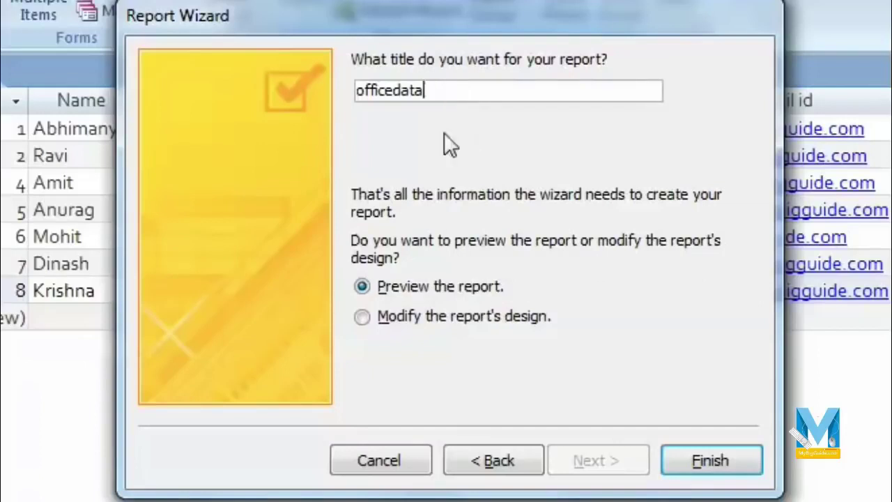
left_click(716, 467)
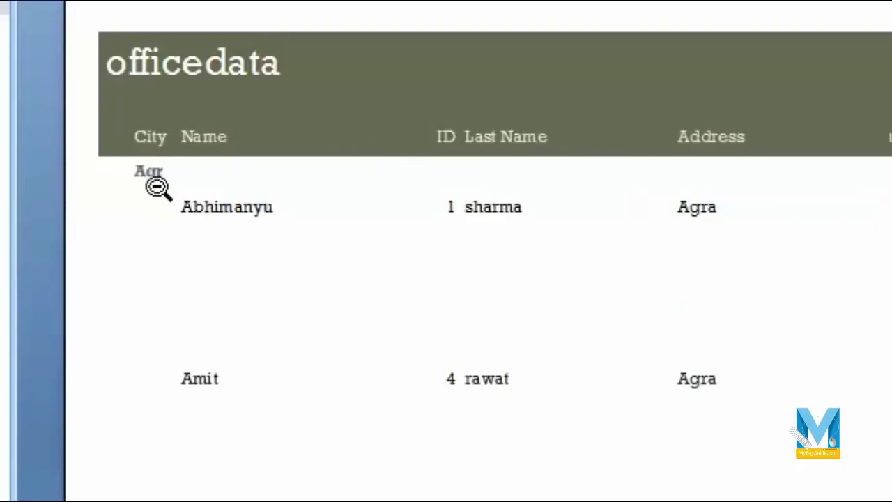
scroll(157, 187, "down", 1)
scroll(138, 174, "down", 5)
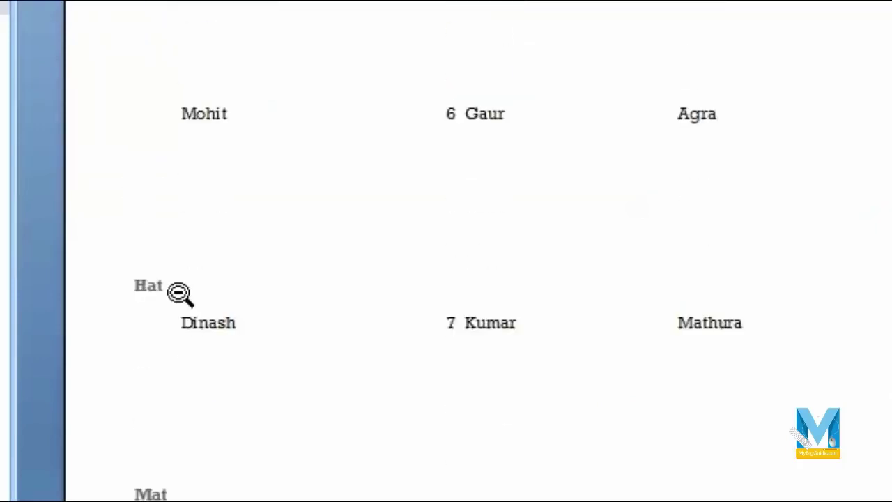
scroll(179, 292, "down", 10)
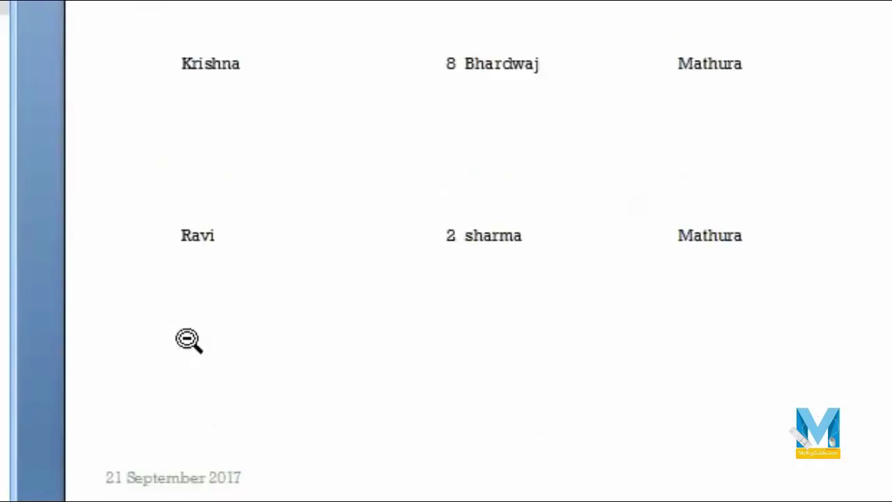
scroll(485, 440, "up", 15)
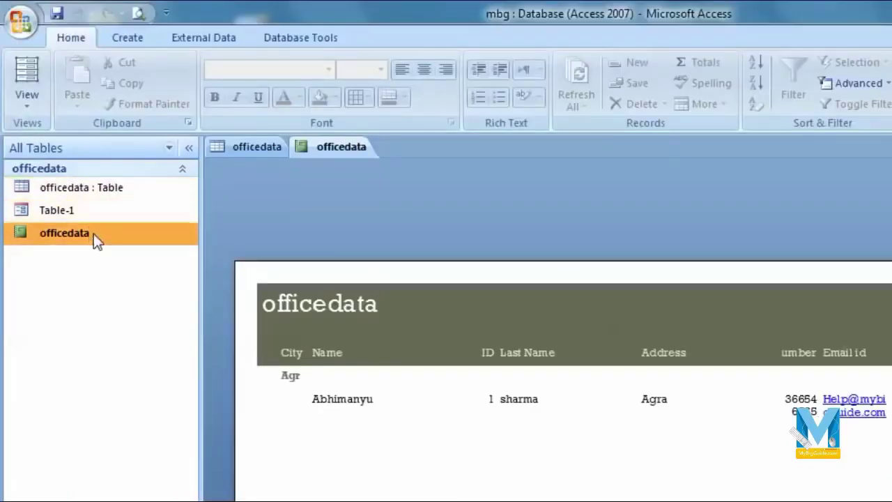
In Design View, shorten the Detail section and its text boxes, and widen the City box.
left_click(21, 108)
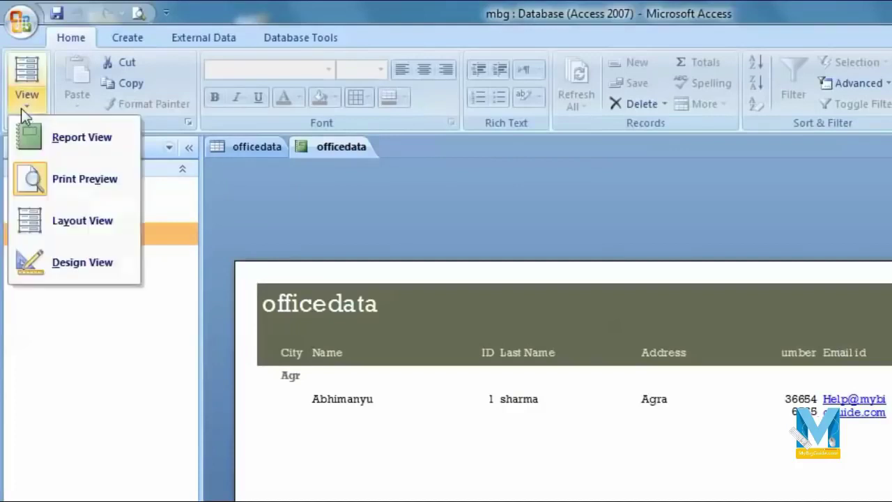
left_click(97, 264)
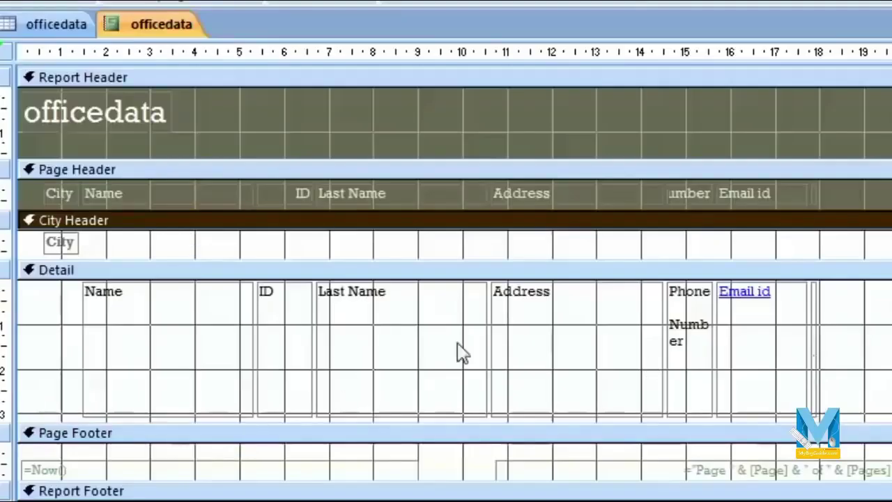
left_click(372, 362)
left_click(178, 404)
left_click_drag(165, 413, 160, 310)
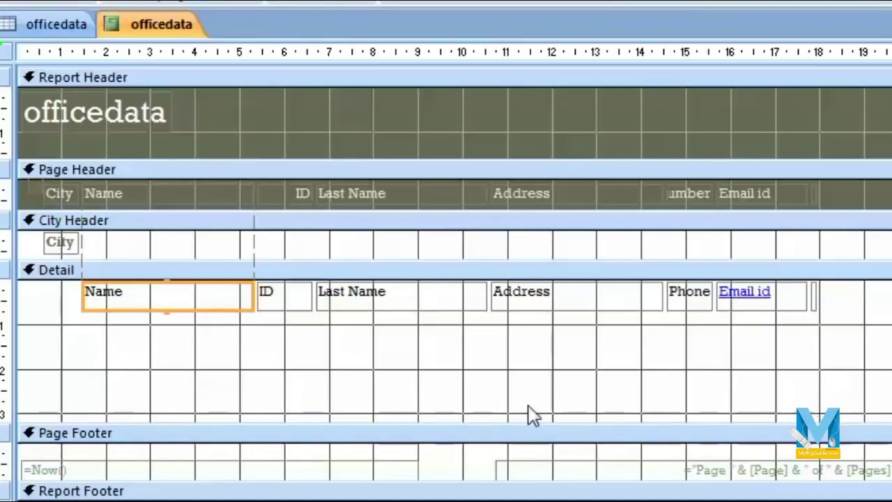
left_click_drag(531, 423, 516, 317)
left_click(63, 244)
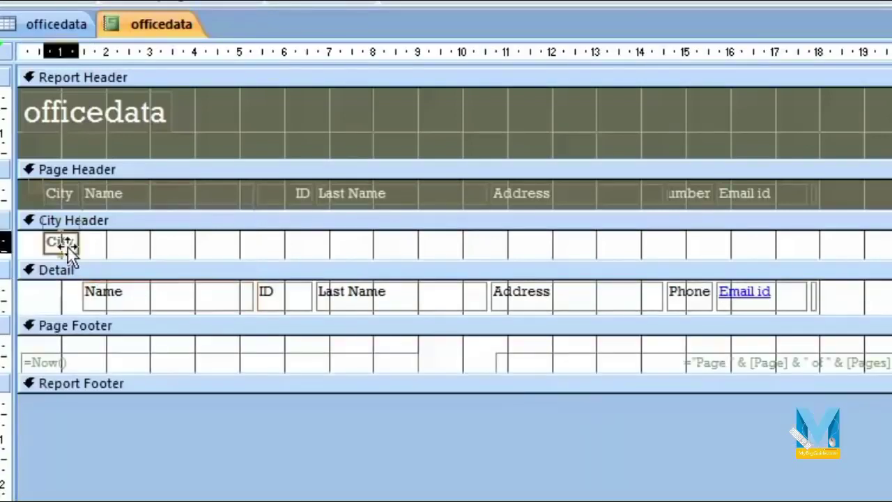
left_click_drag(77, 239, 174, 241)
Narrow the Name, Last Name, ID and Address headings; widen Phone Number and Email id.
left_click(293, 198)
left_click_drag(346, 194, 285, 193)
left_click(604, 147)
left_click_drag(697, 125, 550, 128)
left_click(337, 127)
left_click_drag(378, 126, 67, 139)
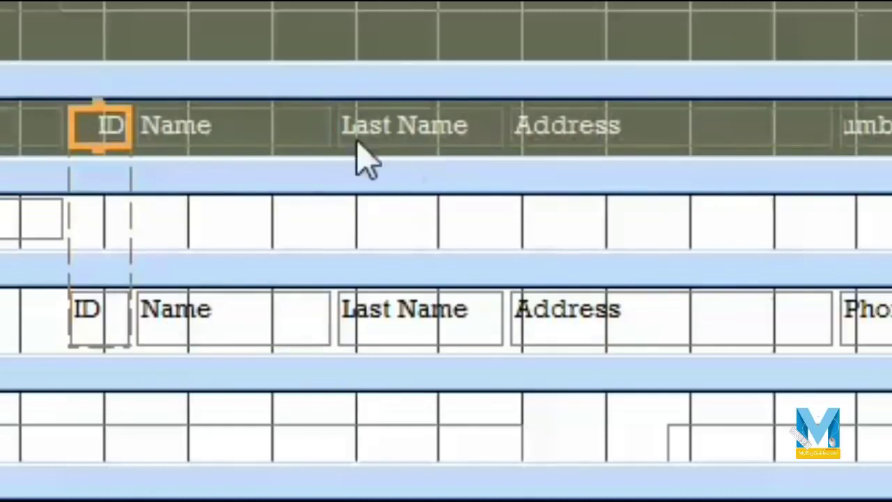
left_click(697, 129)
left_click_drag(828, 124, 675, 124)
left_click(760, 131)
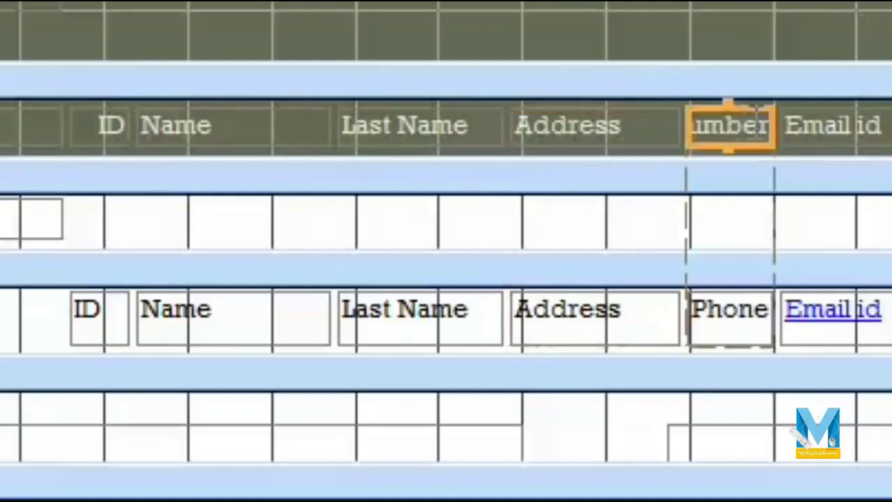
left_click_drag(382, 121, 553, 123)
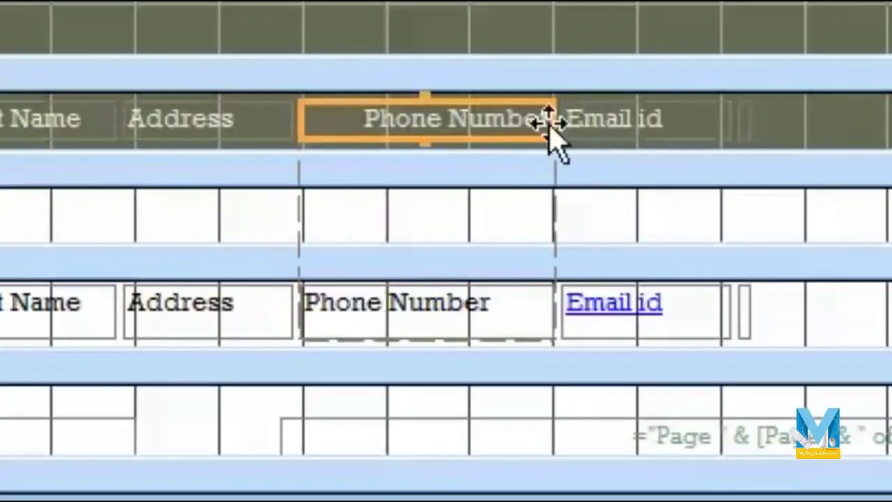
left_click(599, 133)
left_click_drag(729, 111, 891, 120)
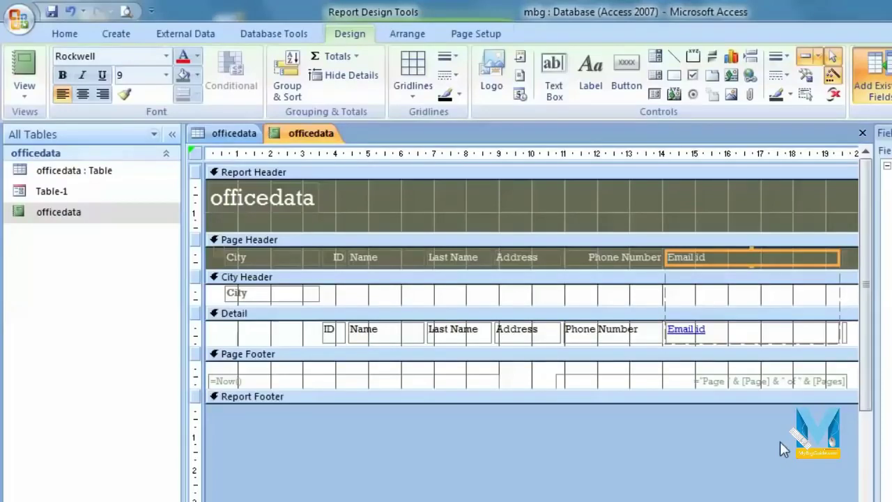
Print-preview the officedata report grouped under Agra, Hathras and Mathura, then close the preview.
left_click(24, 89)
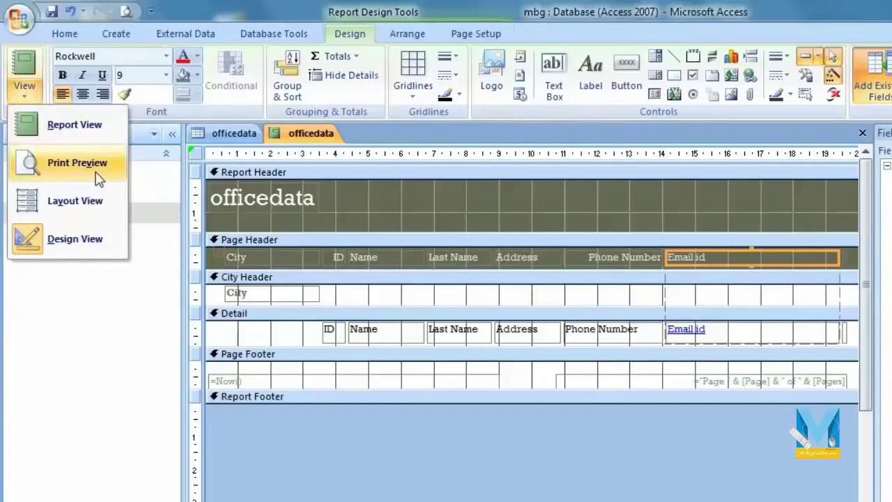
left_click(98, 174)
left_click(521, 349)
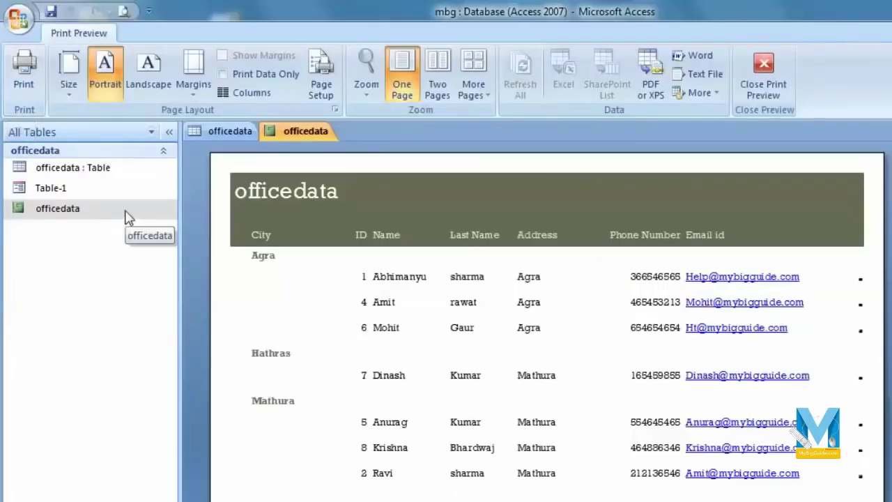
left_click(126, 213)
left_click(23, 87)
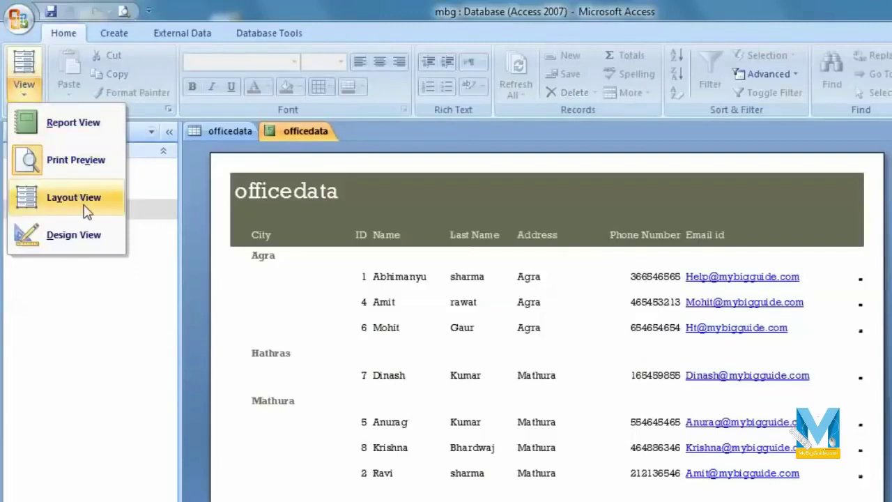
In Layout View, narrow the City column and centre-align the ID values.
left_click(77, 198)
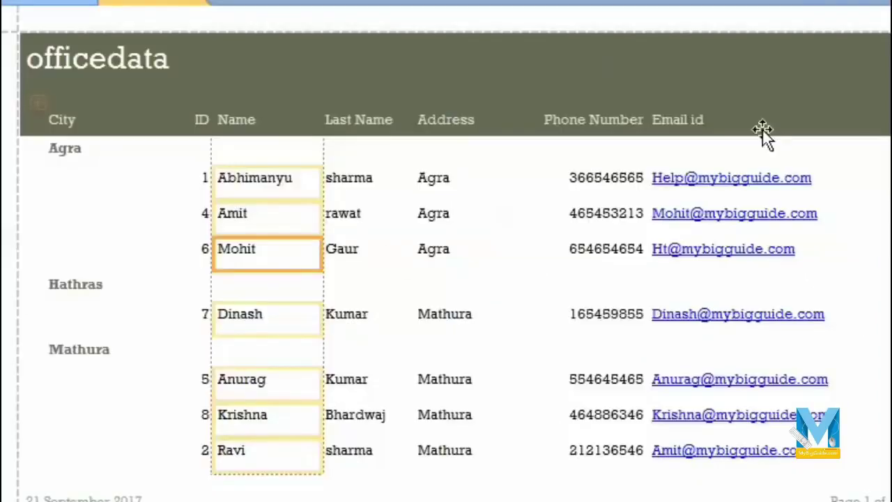
left_click(159, 184)
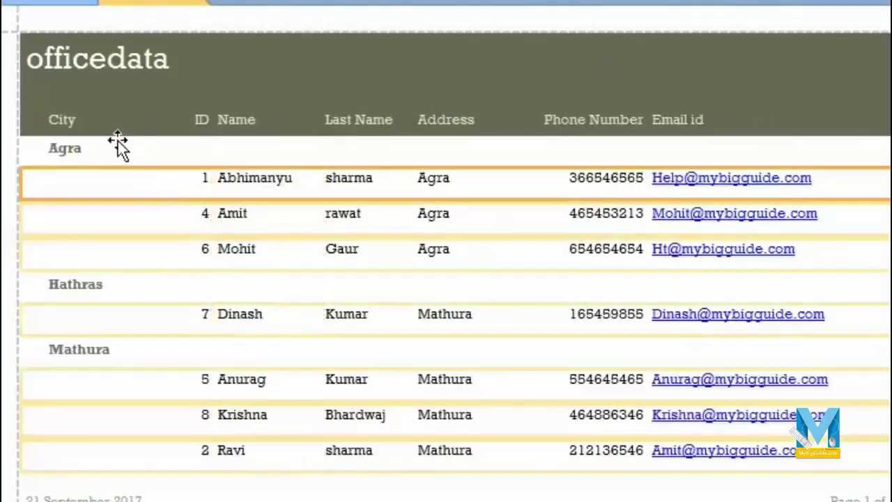
left_click(118, 145)
left_click_drag(183, 144, 126, 139)
left_click(141, 95)
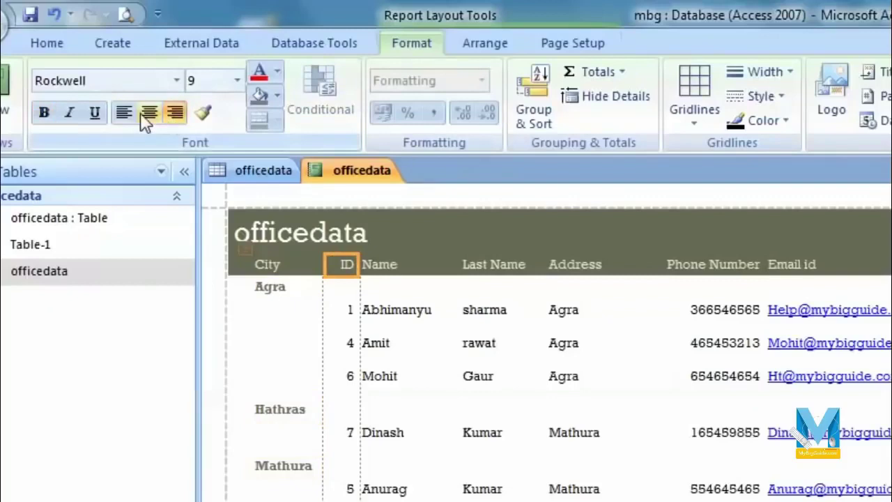
left_click(341, 312)
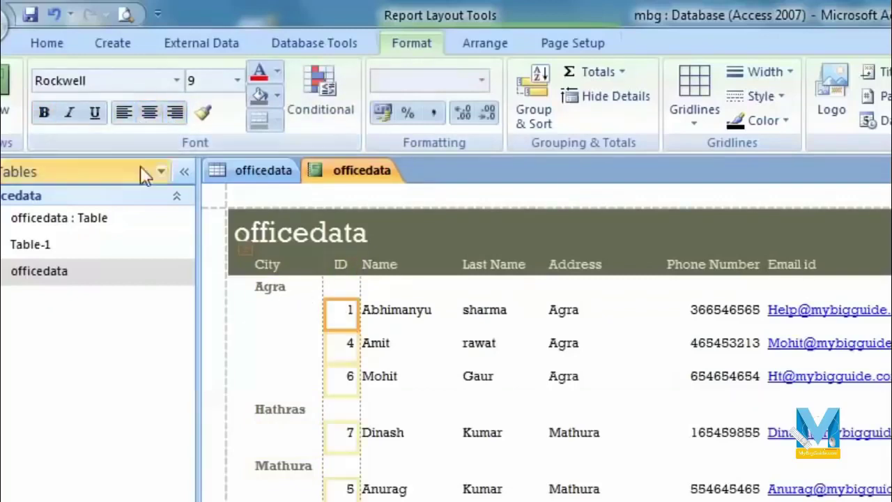
left_click(151, 113)
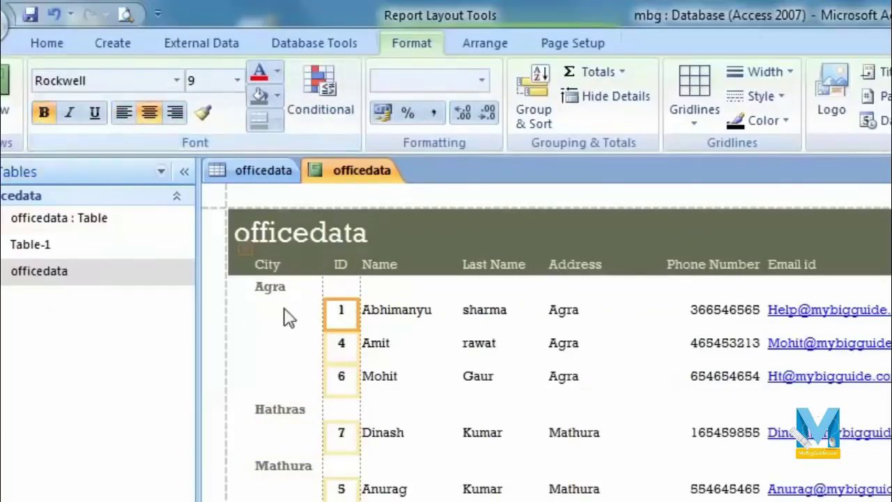
Set the city names Agra, Hathras and Mathura to font size 11 and widen the City column.
left_click(306, 288)
left_click(237, 80)
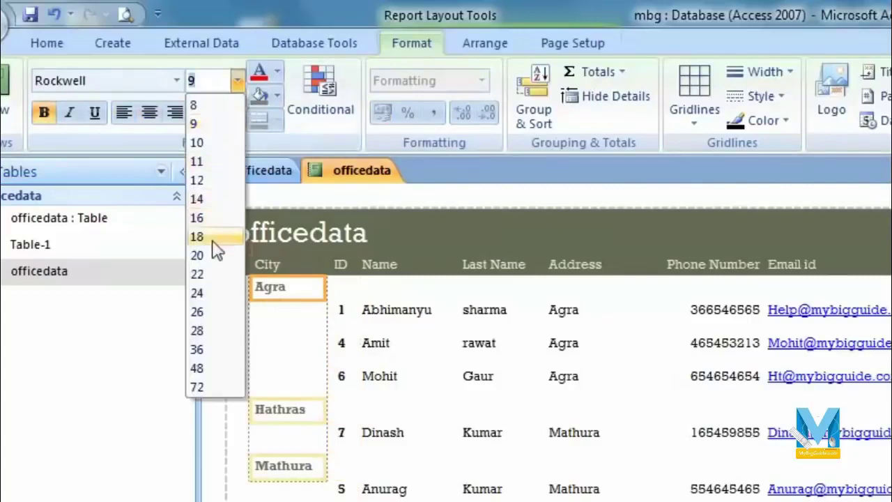
left_click(209, 257)
left_click(238, 80)
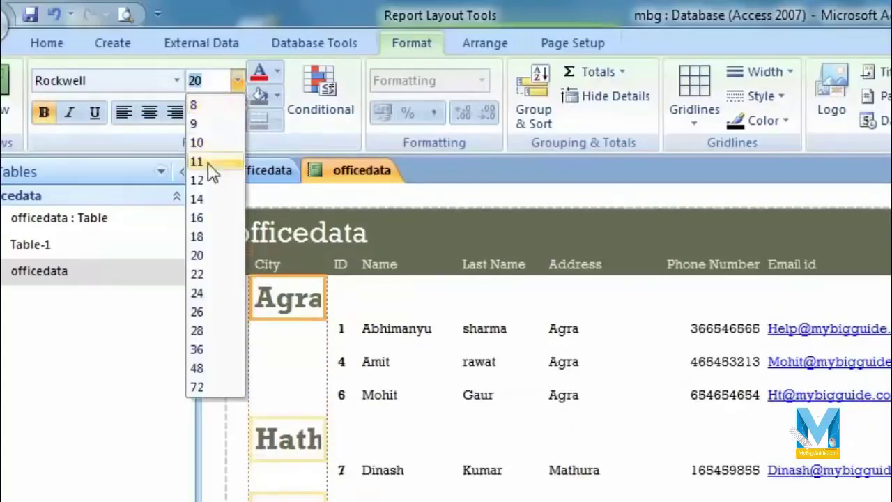
left_click(207, 162)
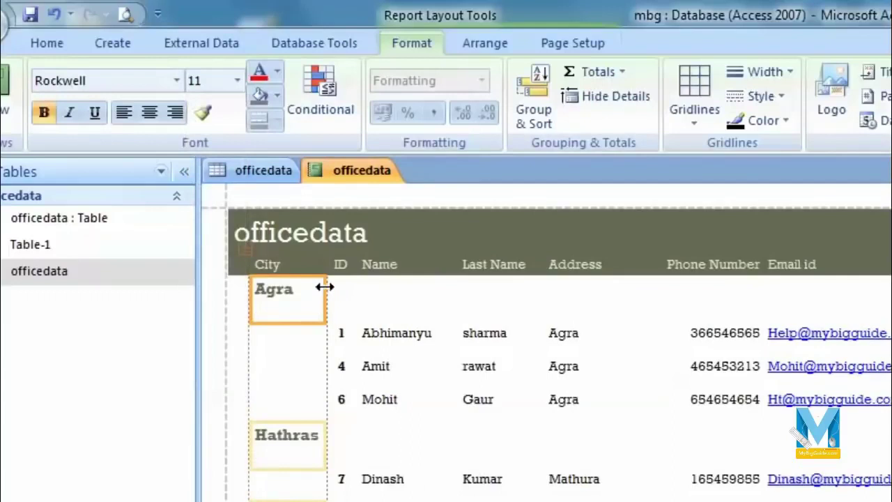
left_click_drag(325, 286, 351, 287)
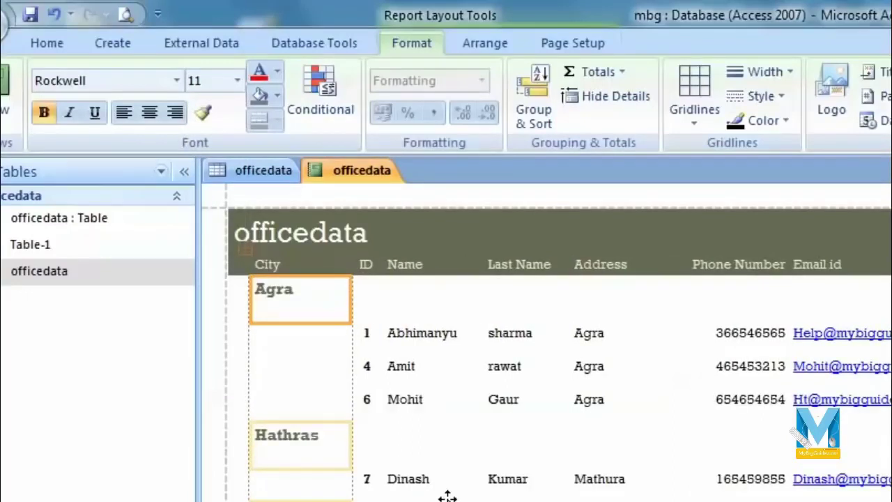
Widen the Photo column and make the rows taller so the thumbnails show larger.
left_click(888, 336)
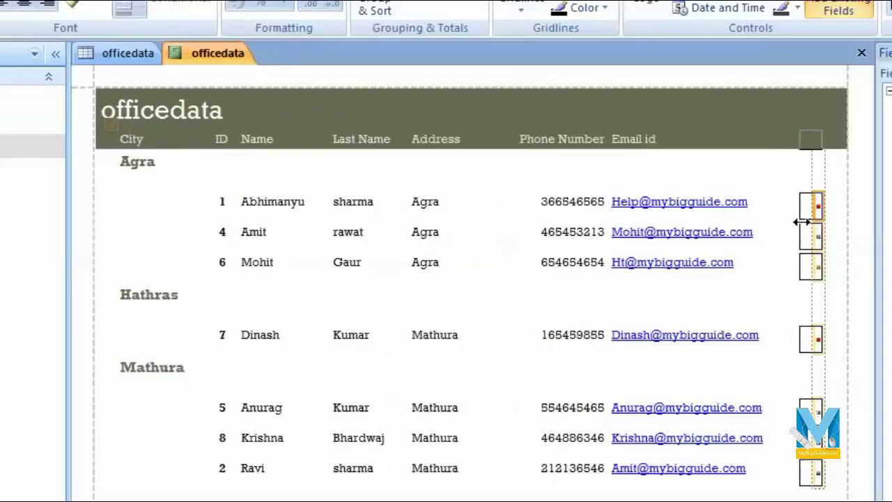
left_click_drag(800, 222, 805, 243)
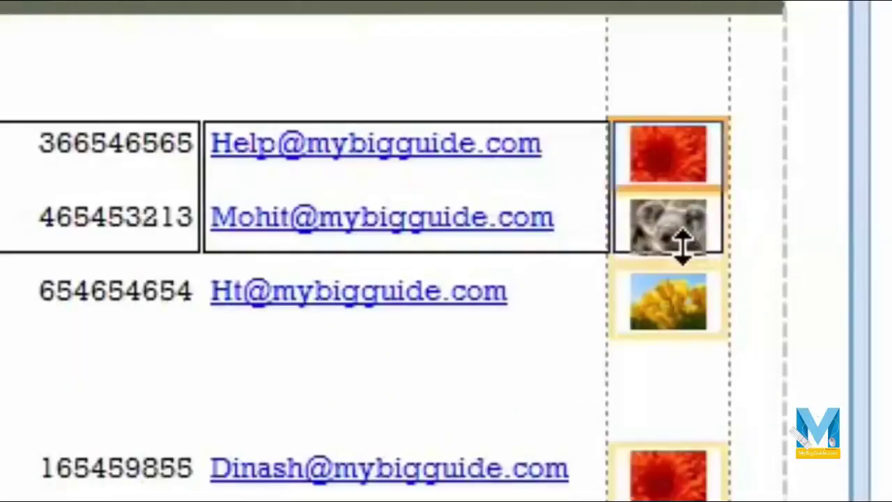
left_click_drag(682, 244, 683, 247)
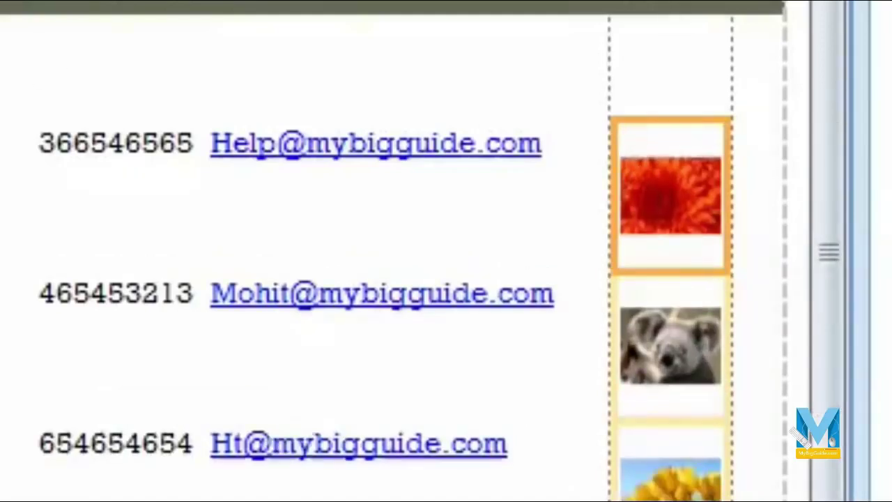
left_click(279, 90)
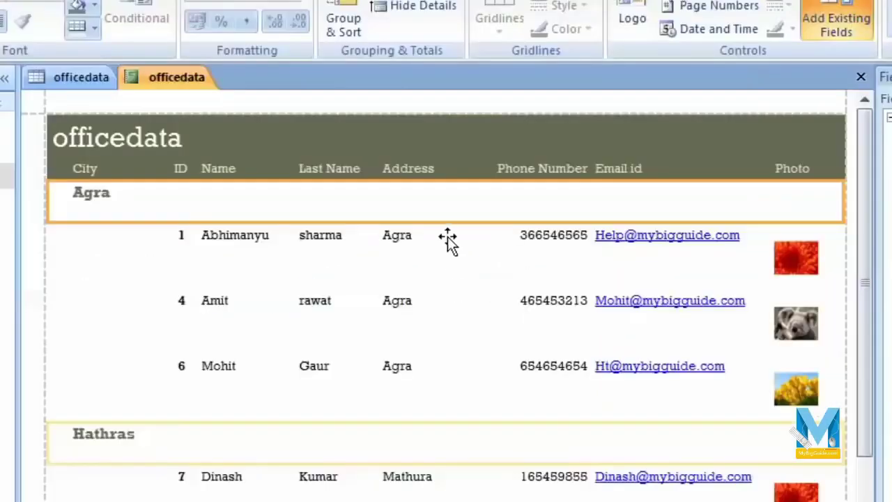
Narrow the Address and Phone Number columns.
left_click(448, 241)
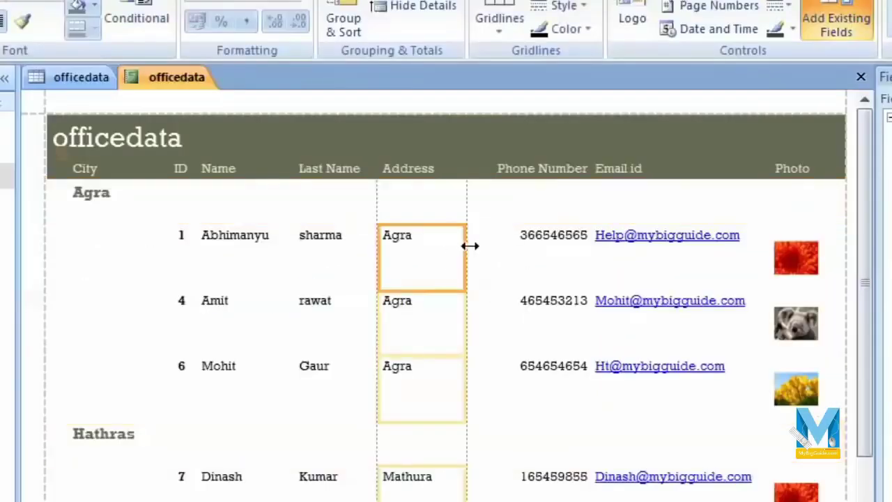
left_click_drag(468, 245, 450, 244)
left_click(502, 244)
left_click_drag(575, 253, 532, 275)
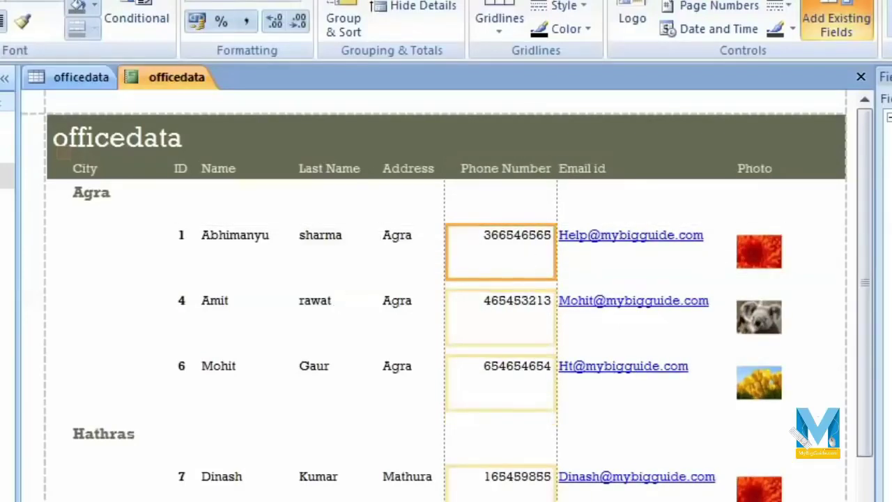
Close the Field List and review the report in preview before returning to layout.
scroll(498, 406, "down", 5)
scroll(511, 446, "down", 3)
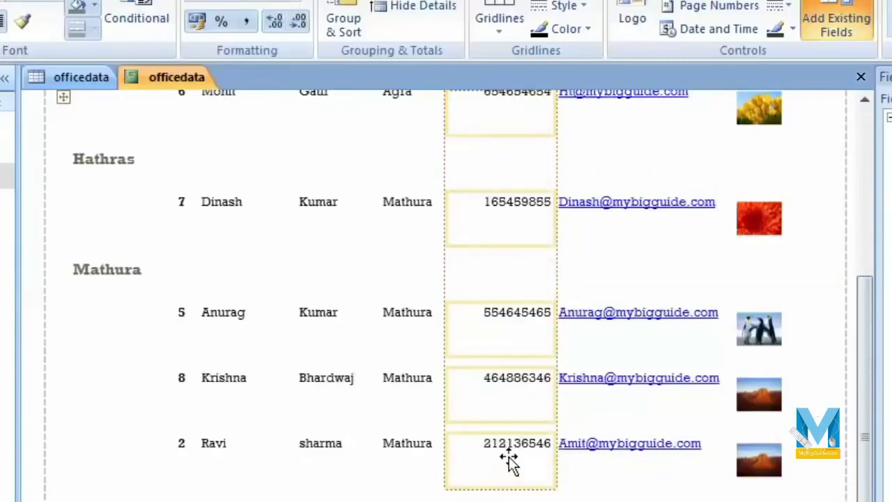
left_click(511, 496)
scroll(511, 446, "up", 8)
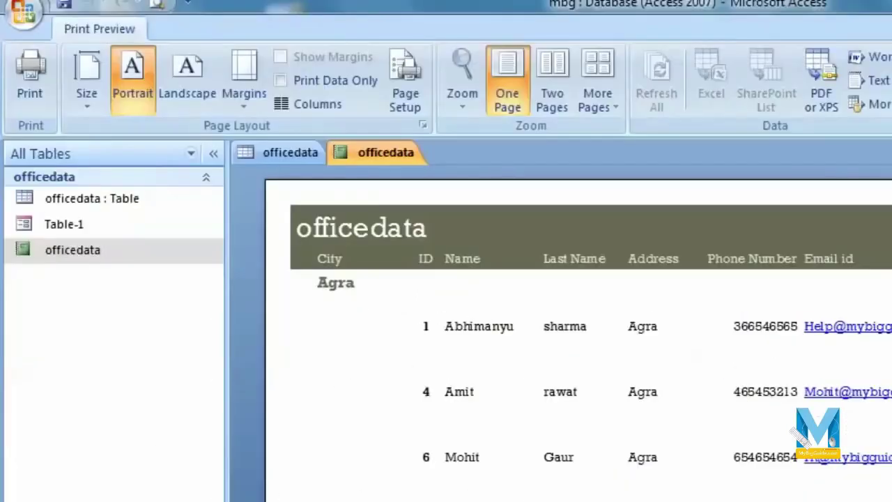
scroll(883, 442, "down", 5)
scroll(882, 442, "up", 7)
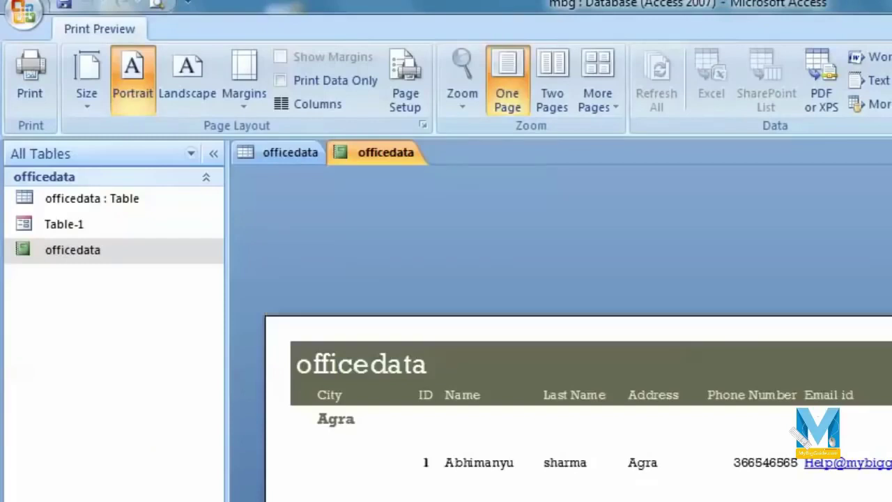
scroll(501, 253, "up", 1)
key("Escape")
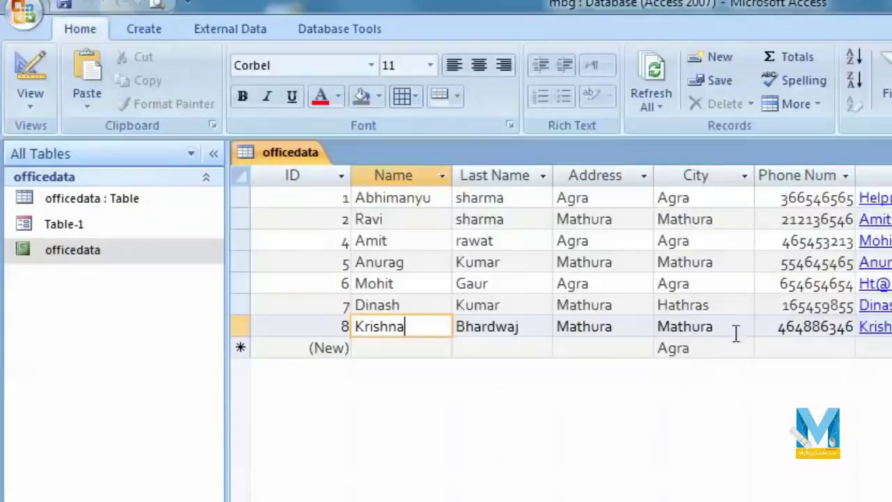
Open the Table-1 form from the Navigation Pane and switch it to Design View.
double_click(62, 231)
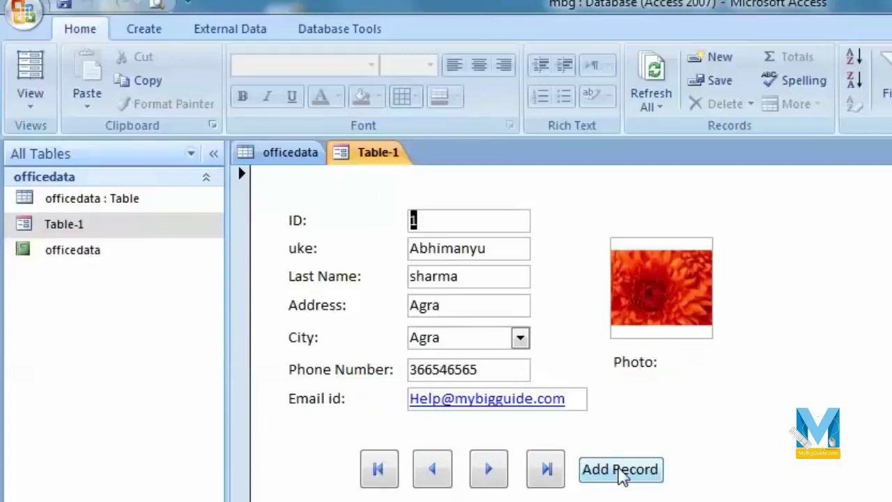
left_click(32, 100)
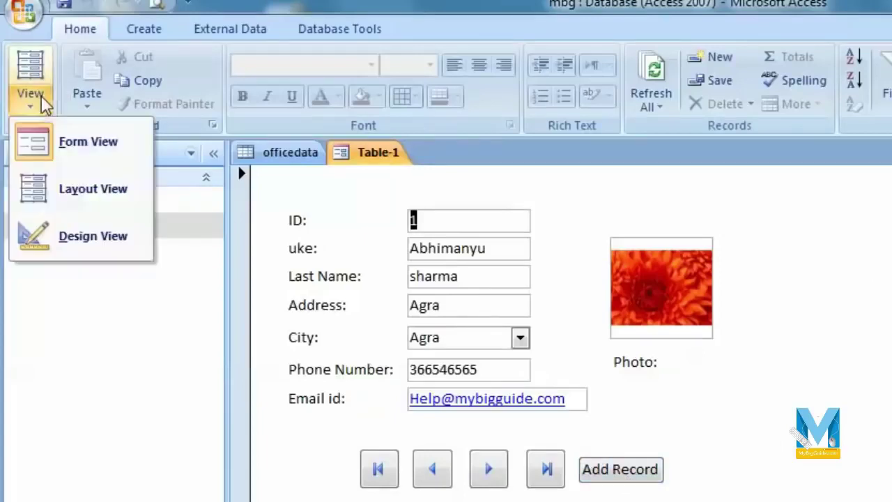
left_click(82, 244)
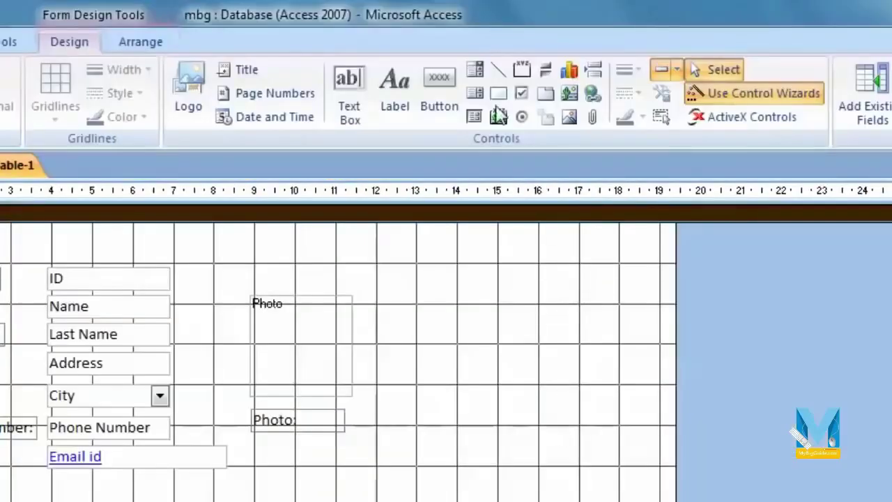
left_click(440, 91)
Draw a button beside Add Record set to preview the officedata report.
left_click_drag(497, 335, 575, 366)
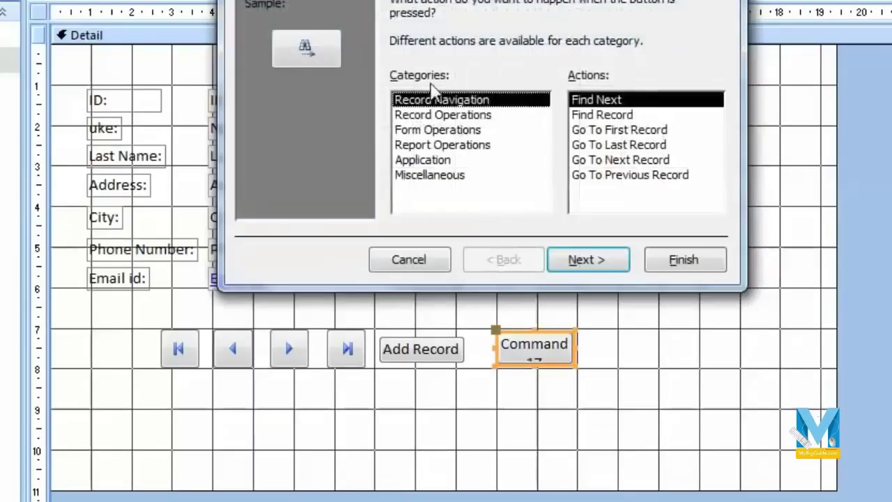
left_click(441, 151)
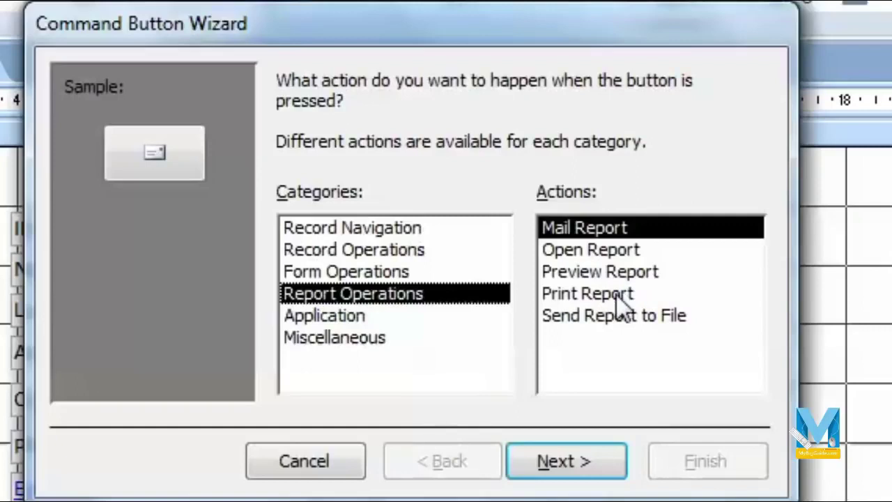
left_click(624, 305)
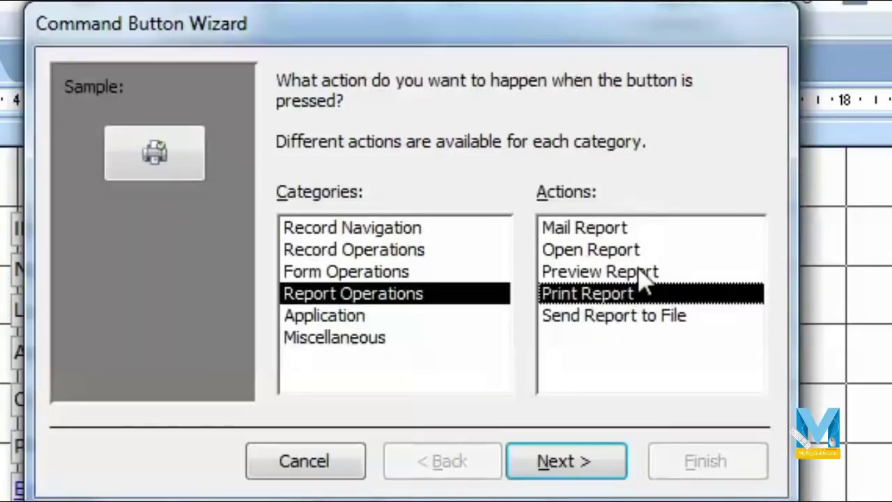
left_click(646, 276)
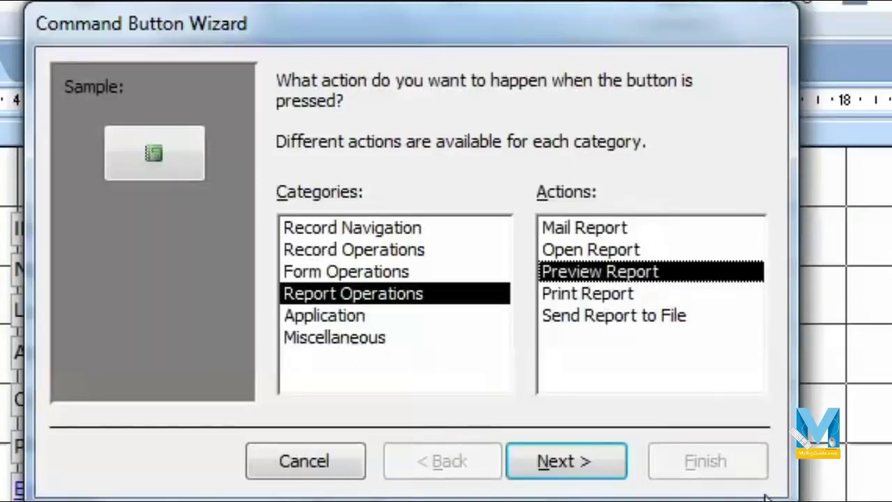
left_click(578, 461)
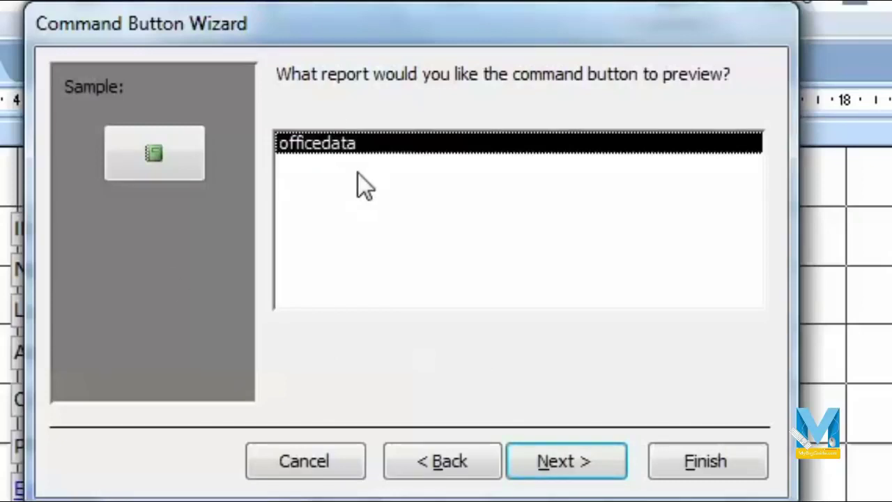
left_click(568, 464)
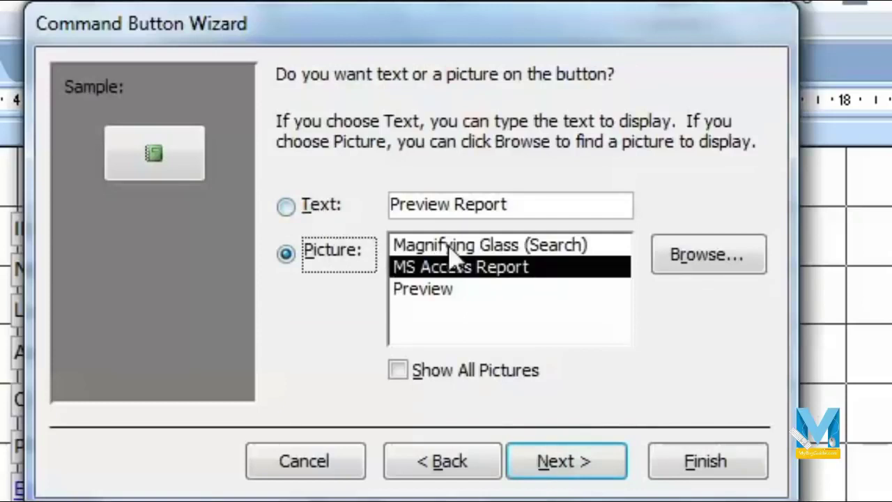
Give the button the text caption 'Preview Report', finish the wizard, and nudge it into place.
left_click(486, 289)
left_click(286, 208)
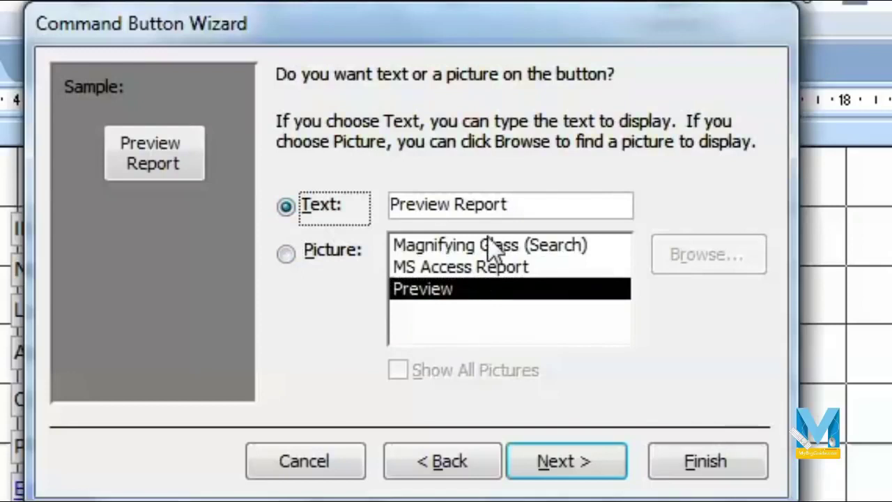
left_click(491, 246)
left_click(283, 205)
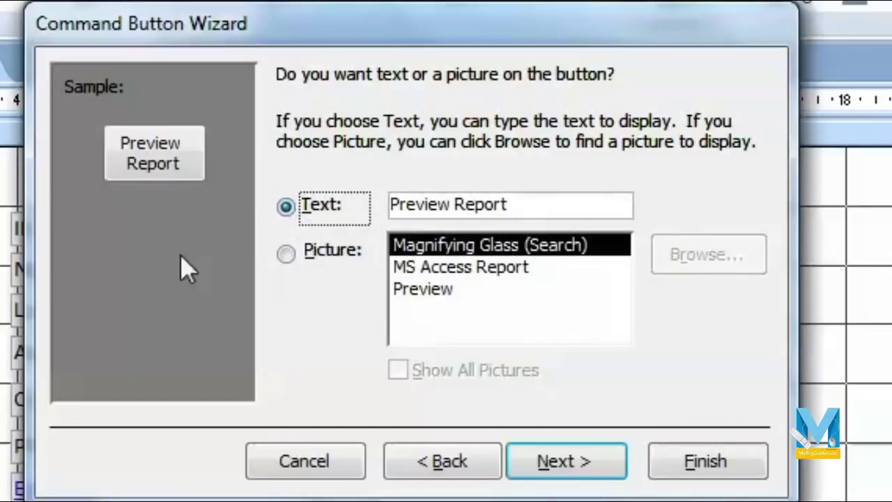
left_click(568, 461)
left_click(682, 463)
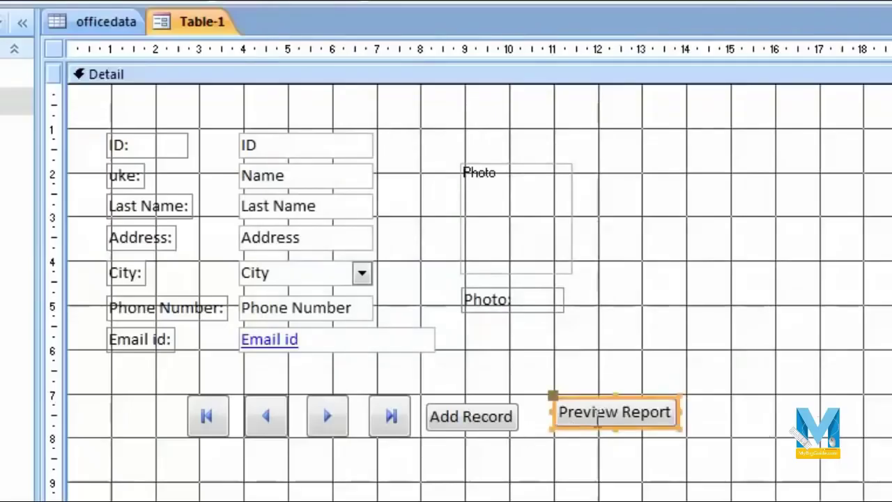
left_click_drag(647, 394, 634, 406)
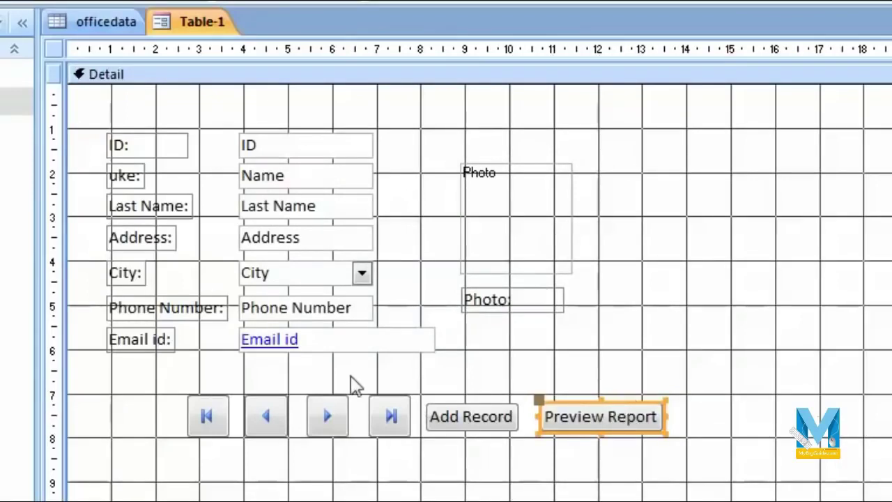
Change the new button's caption from 'Preview Report' to 'Print Report'.
left_click(609, 421)
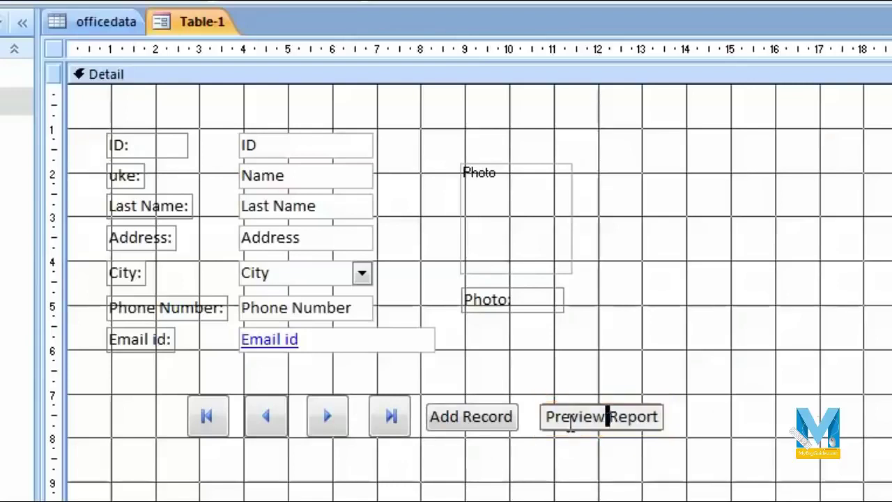
double_click(582, 422)
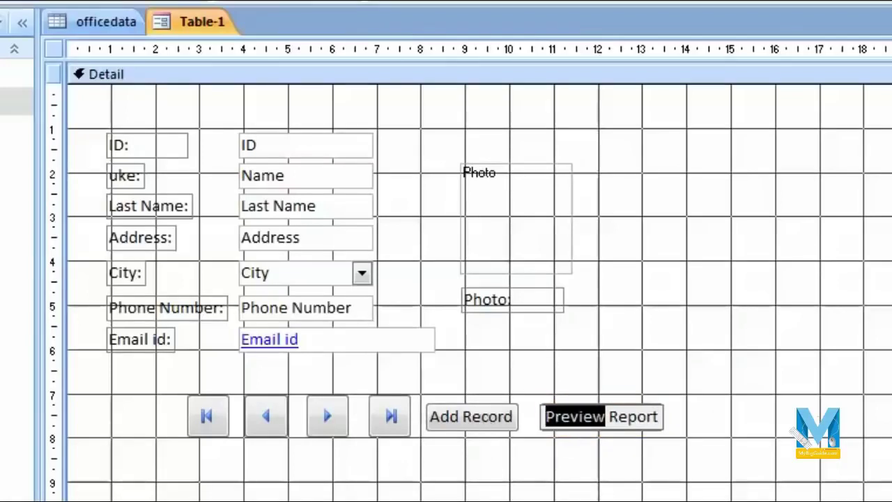
type("Print")
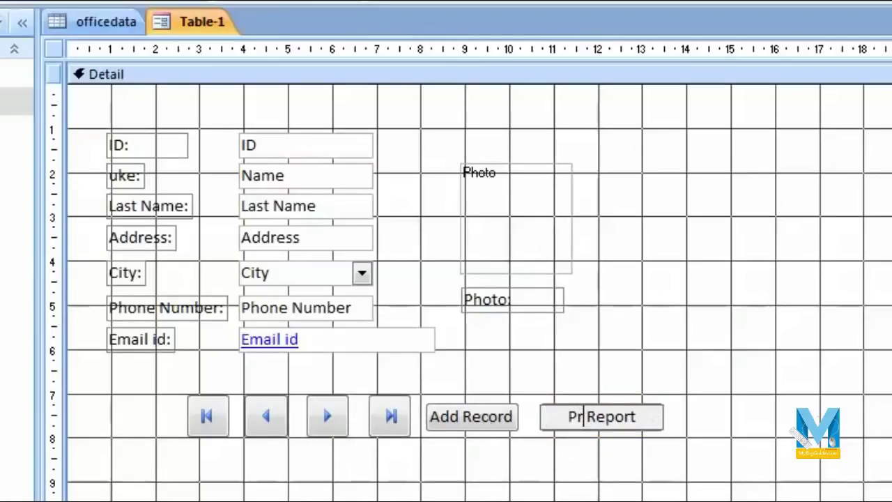
left_click(753, 434)
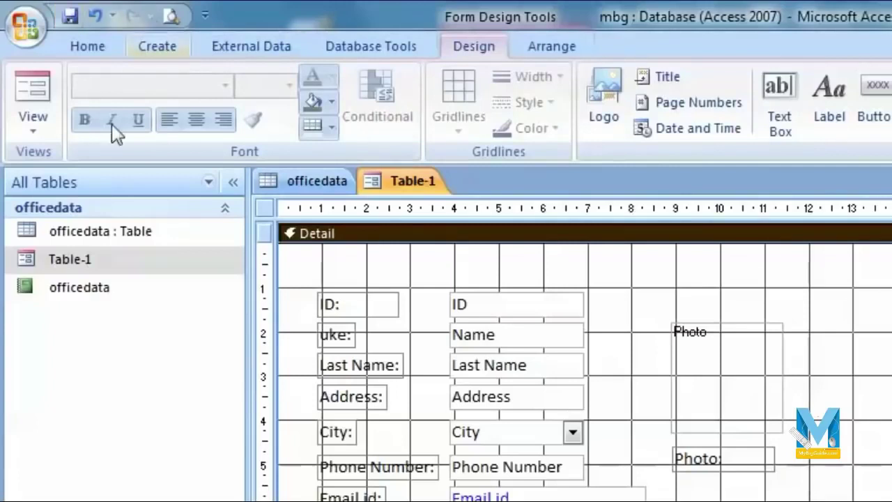
left_click(26, 126)
In Form View, use the Print Report button to preview the officedata report at full size.
left_click(111, 182)
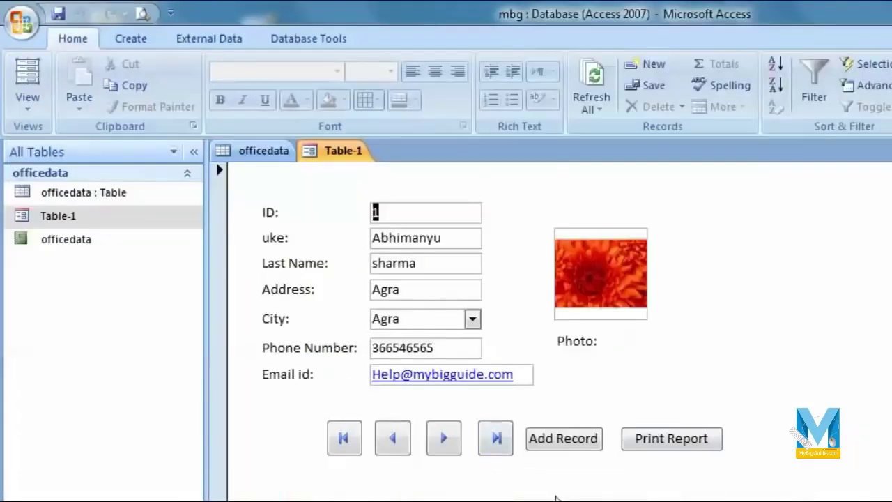
left_click(671, 445)
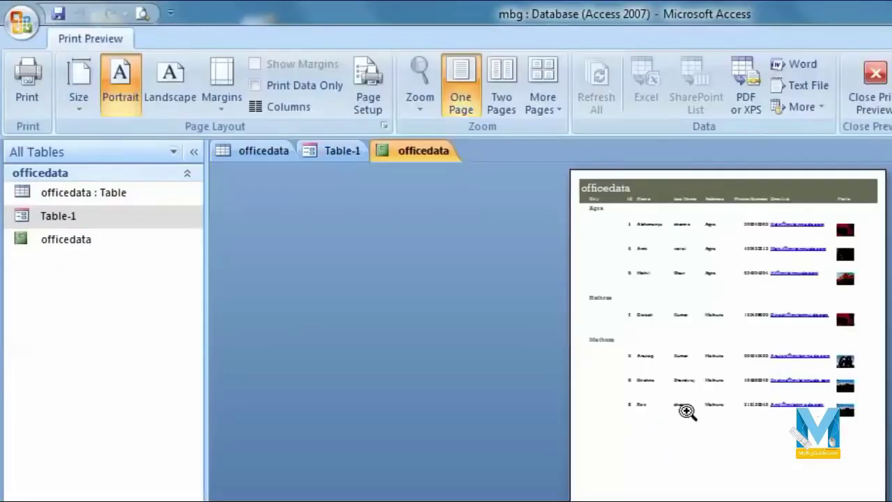
left_click(733, 223)
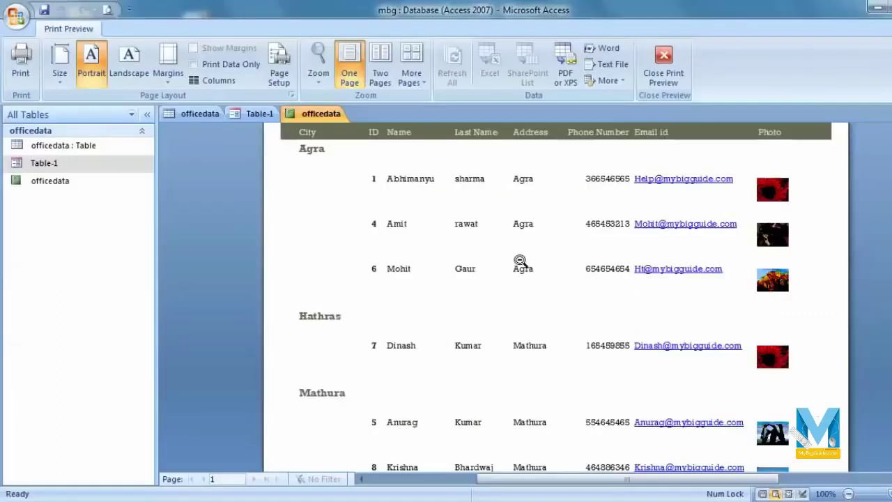
scroll(711, 363, "up", 1)
scroll(722, 377, "down", 1)
scroll(721, 376, "up", 1)
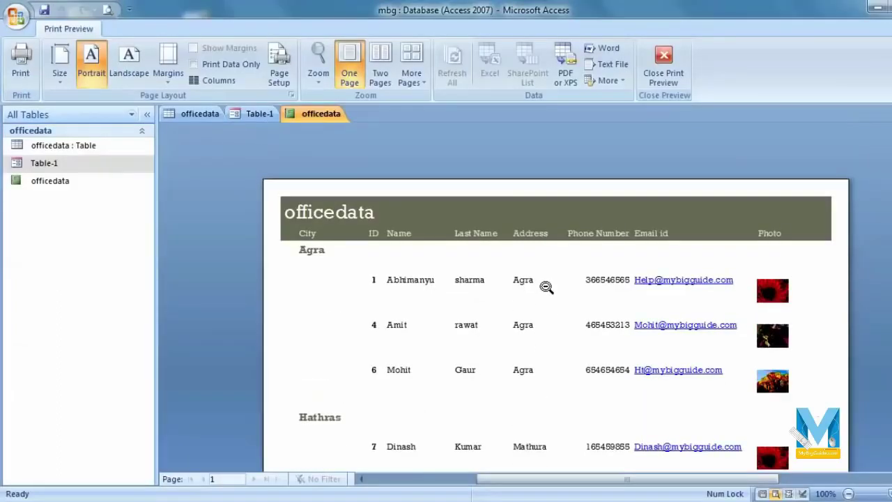
Print all pages of the report on the current printer and close the preview.
key("ctrl+p")
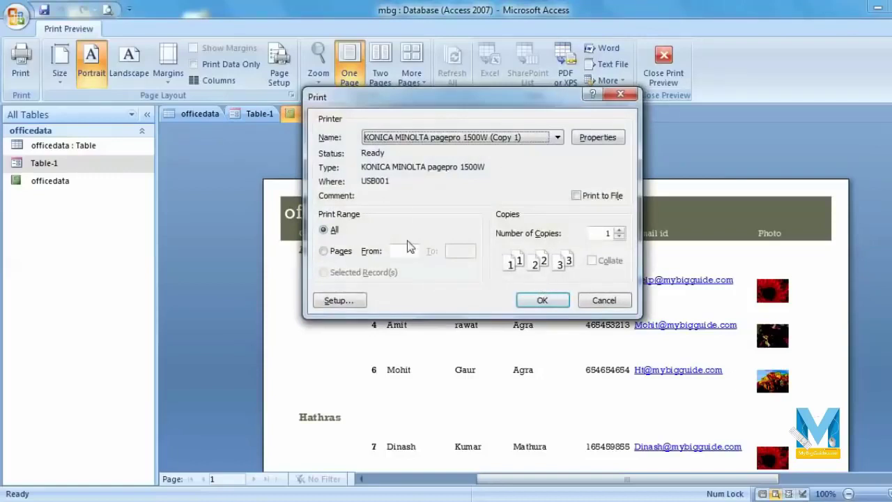
left_click(496, 139)
left_click(496, 143)
left_click(344, 249)
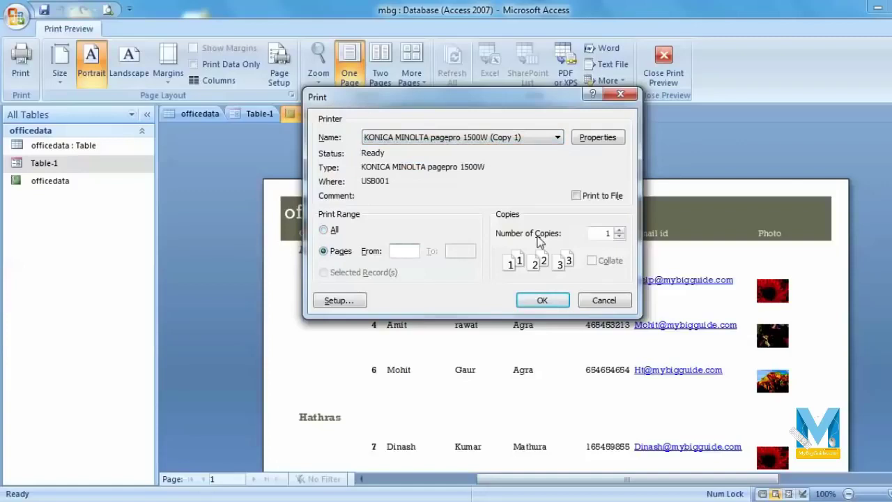
left_click(326, 231)
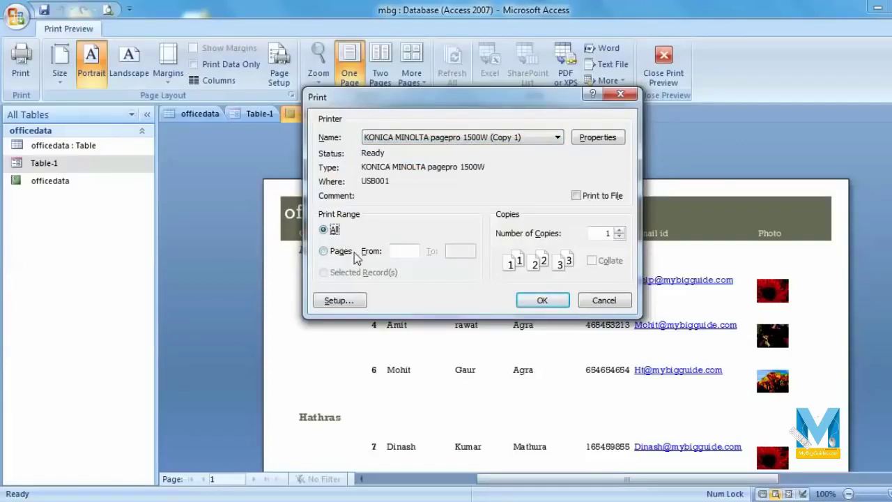
left_click(543, 300)
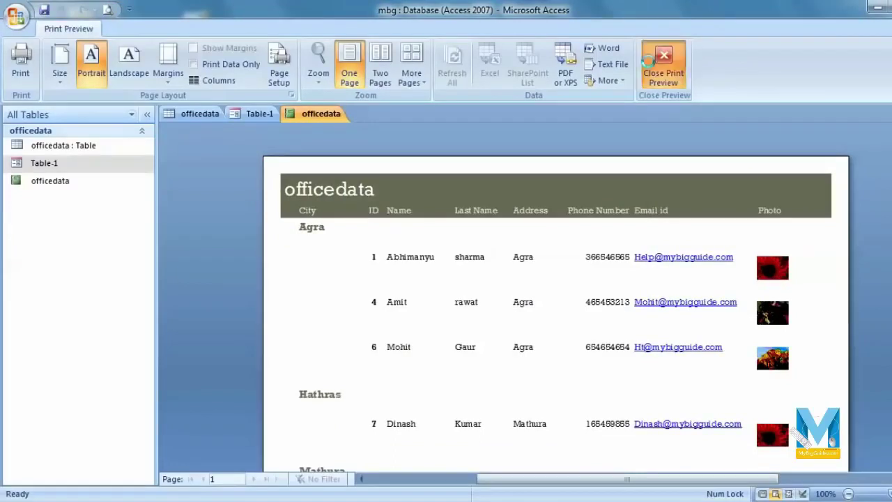
left_click(664, 66)
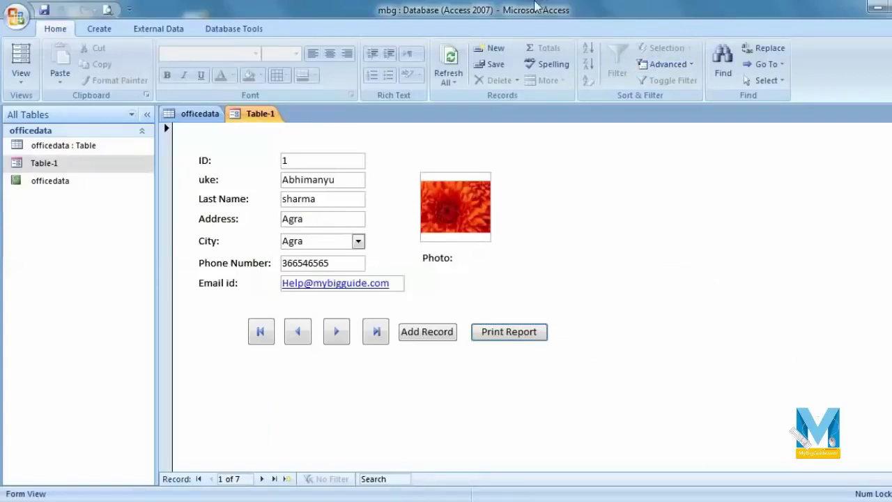
Open the officedata table and officedata report, then bring the Table-1 form back to the front.
double_click(93, 155)
double_click(56, 166)
double_click(64, 183)
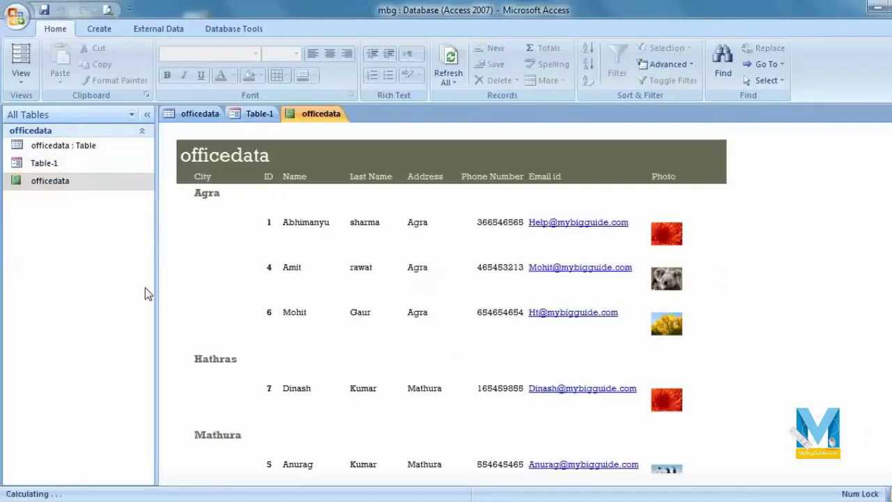
double_click(81, 165)
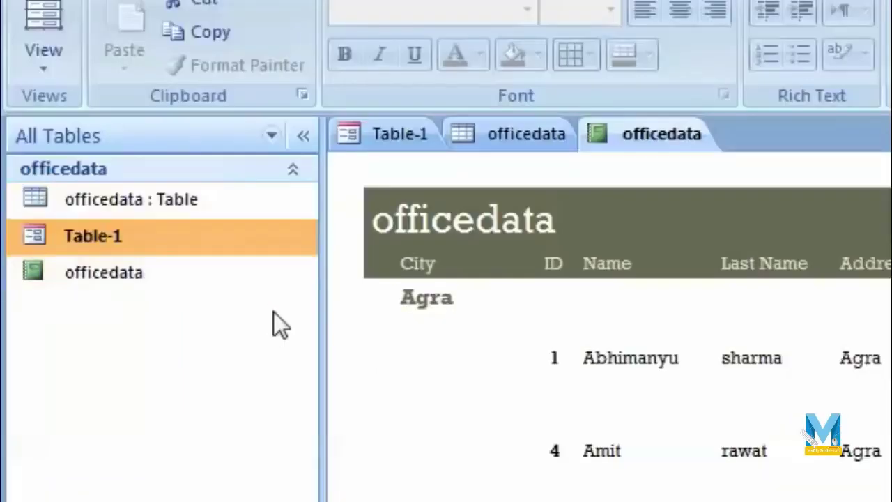
left_click(87, 145)
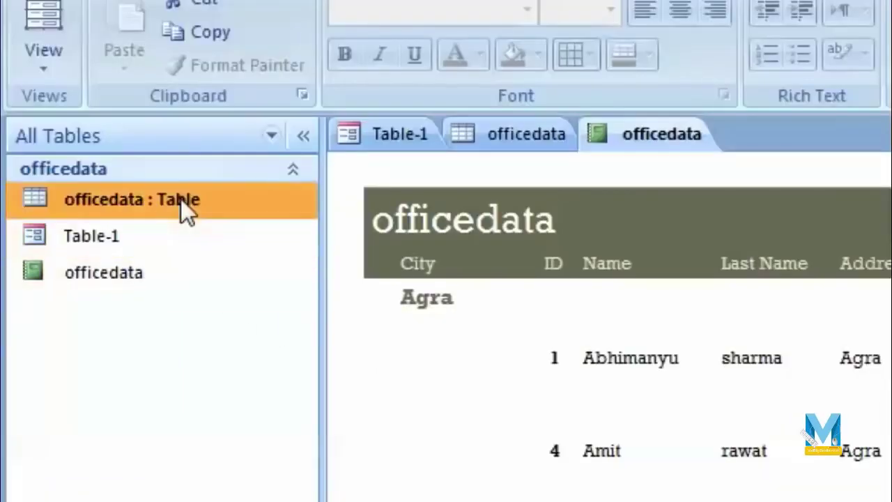
left_click(178, 283)
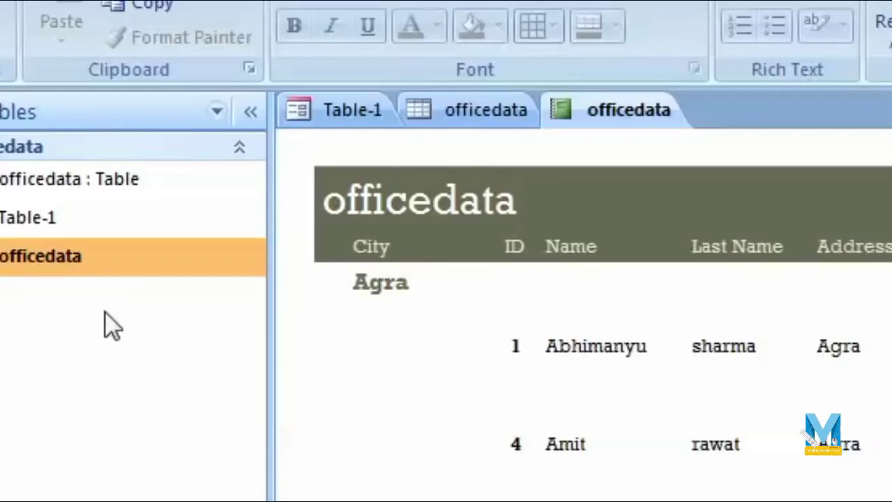
double_click(28, 217)
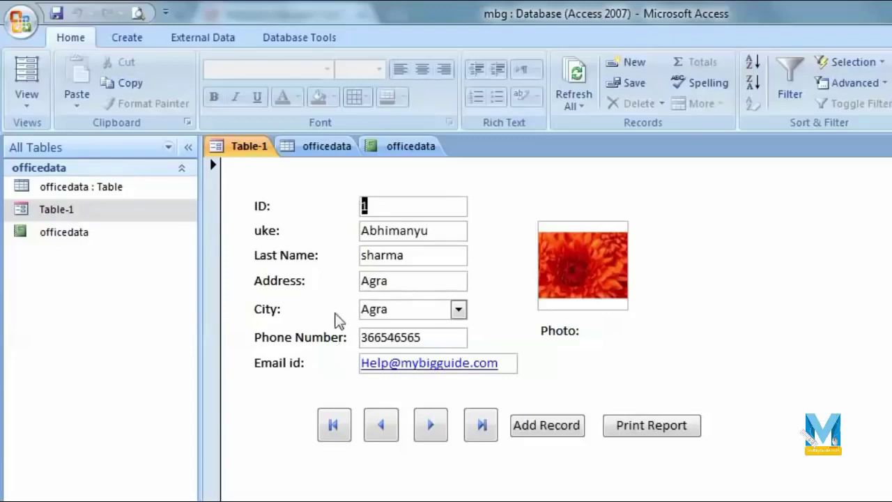
left_click(127, 38)
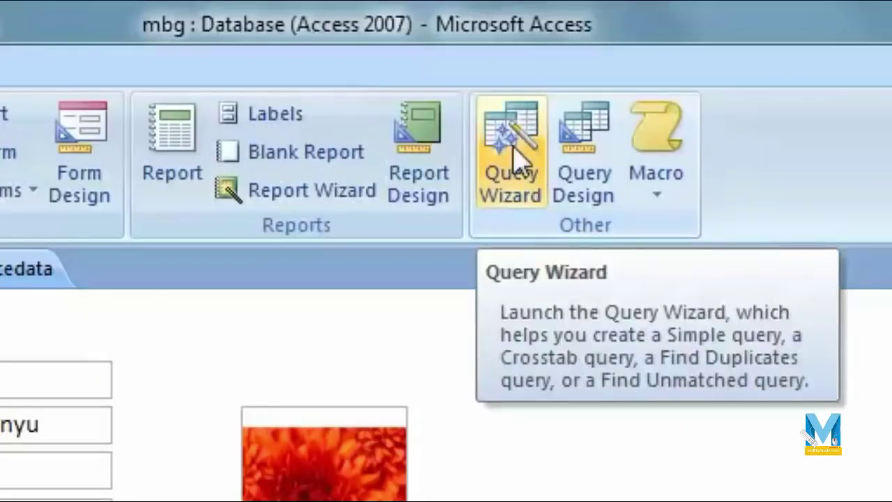
Launch the Query Wizard and choose the Simple Query Wizard.
left_click(514, 148)
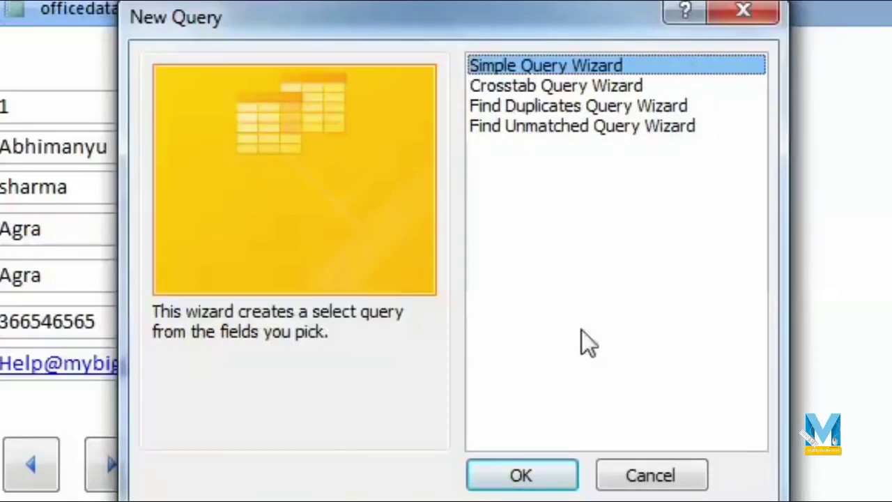
left_click(528, 476)
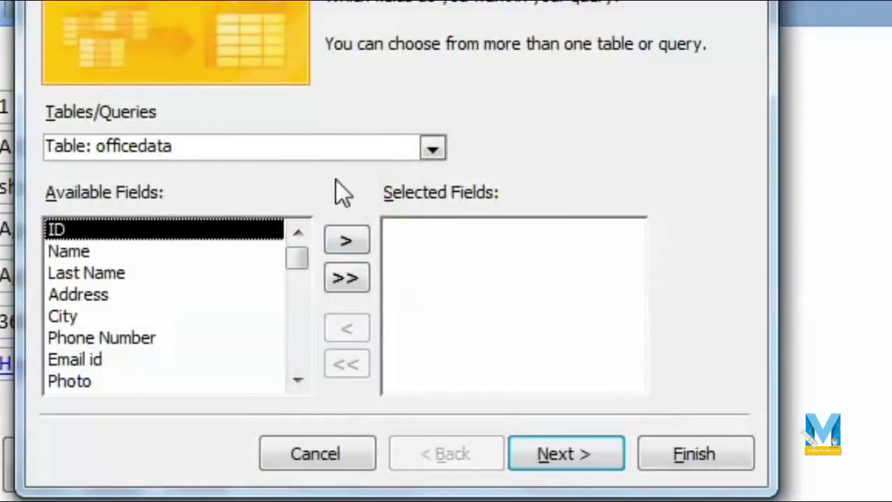
Keep Table: officedata as the query's source.
left_click(438, 152)
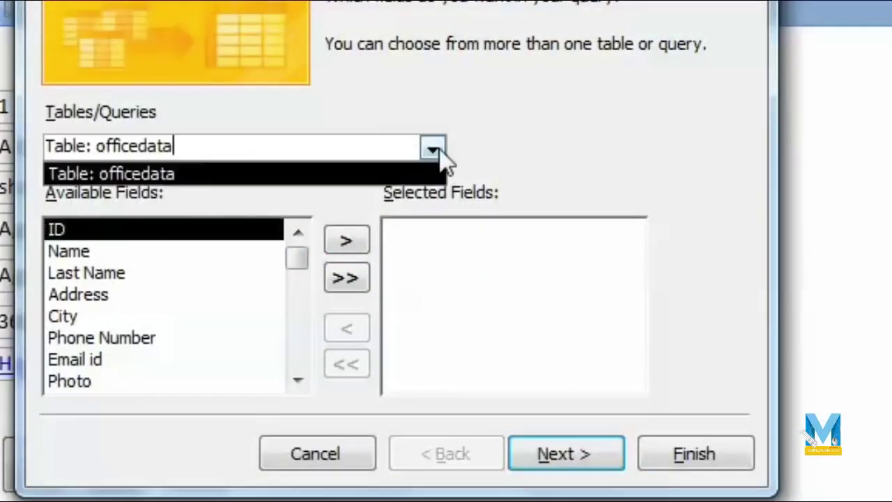
left_click(434, 147)
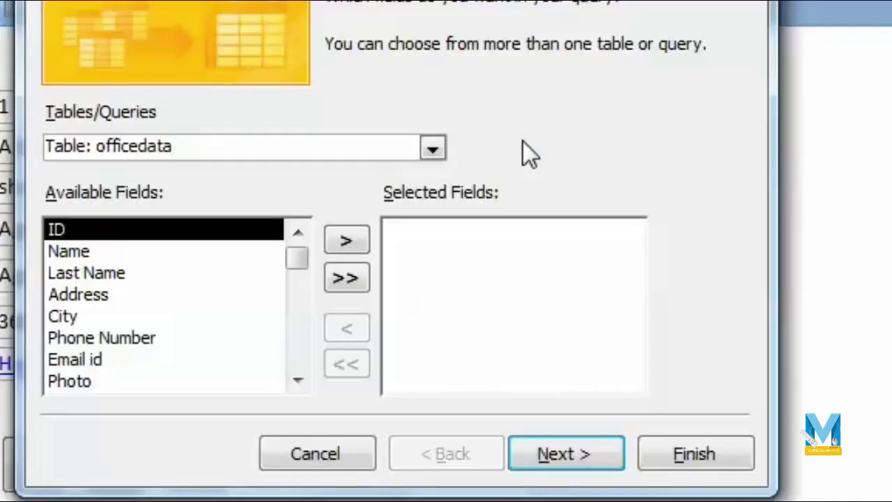
left_click(429, 156)
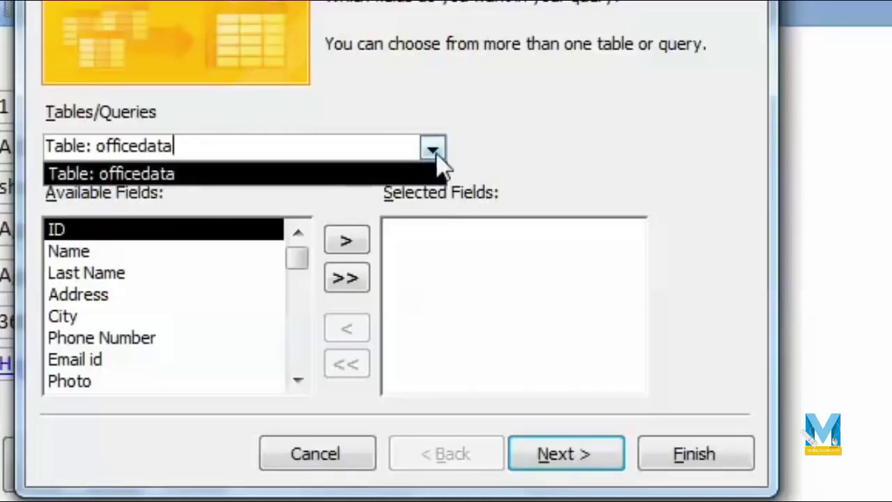
left_click(438, 157)
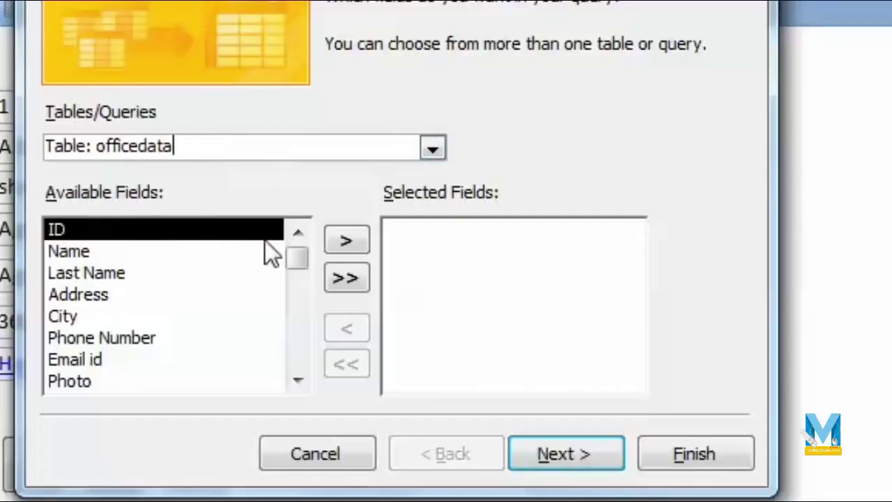
Add the ID, Name, Last Name, Address, City, Phone Number and Email id fields.
left_click(120, 253)
left_click(120, 232)
left_click(345, 240)
left_click(343, 239)
left_click(340, 239)
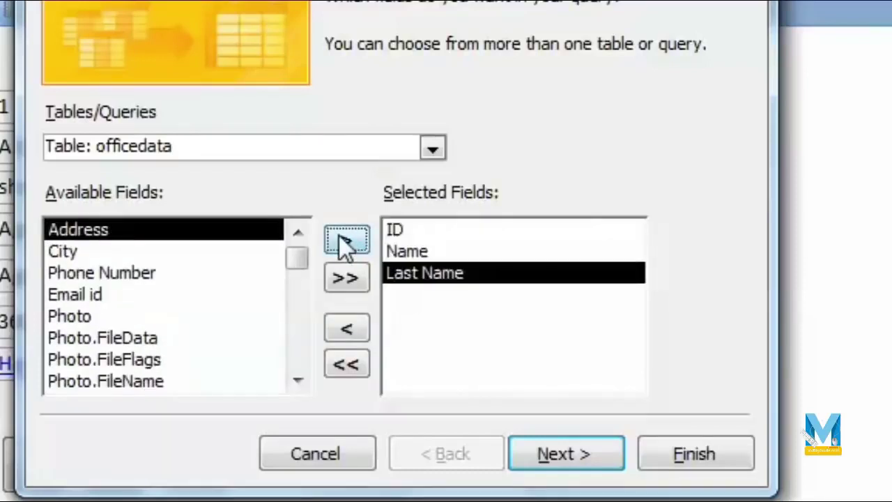
left_click(342, 239)
left_click(341, 239)
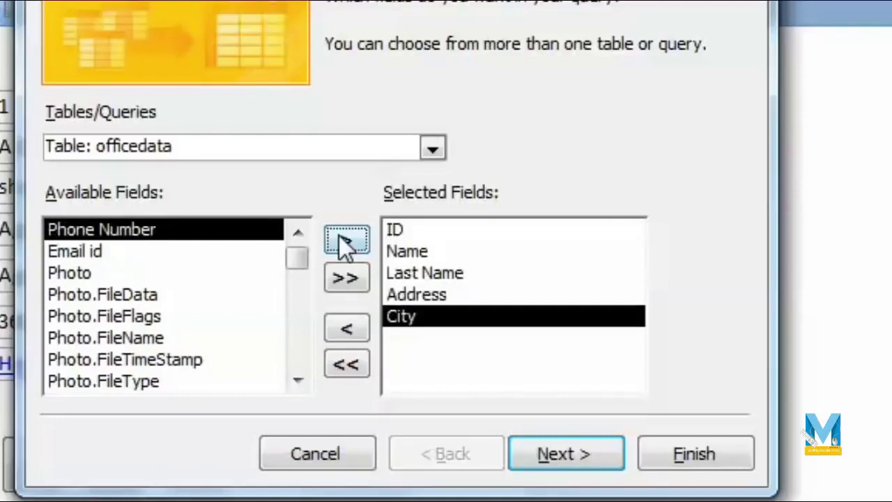
left_click(342, 239)
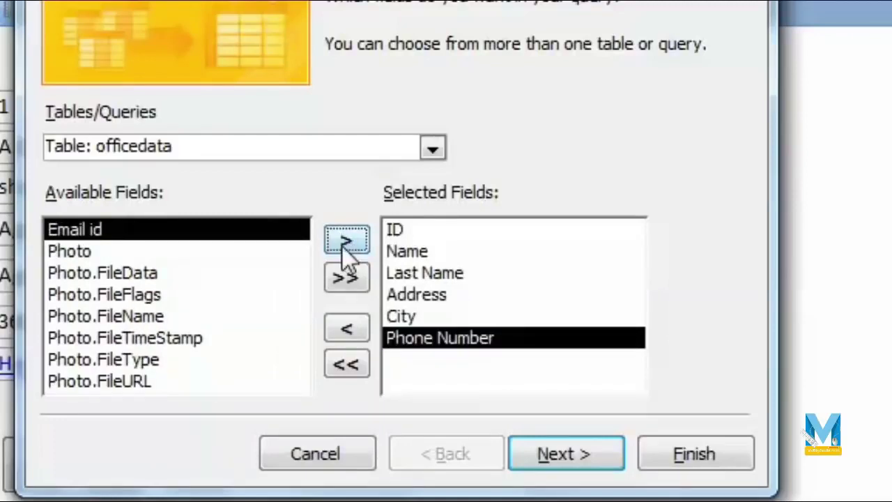
left_click(346, 237)
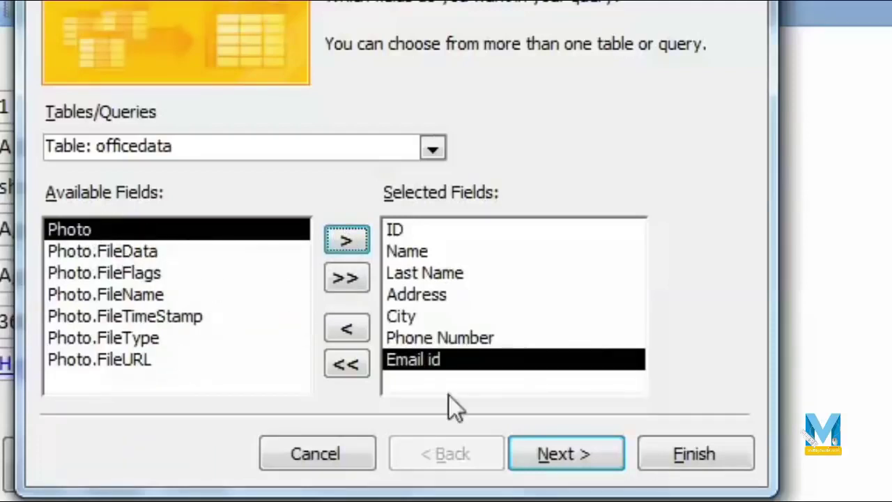
Keep detail output and finish, opening officedata Query in design view.
left_click(590, 465)
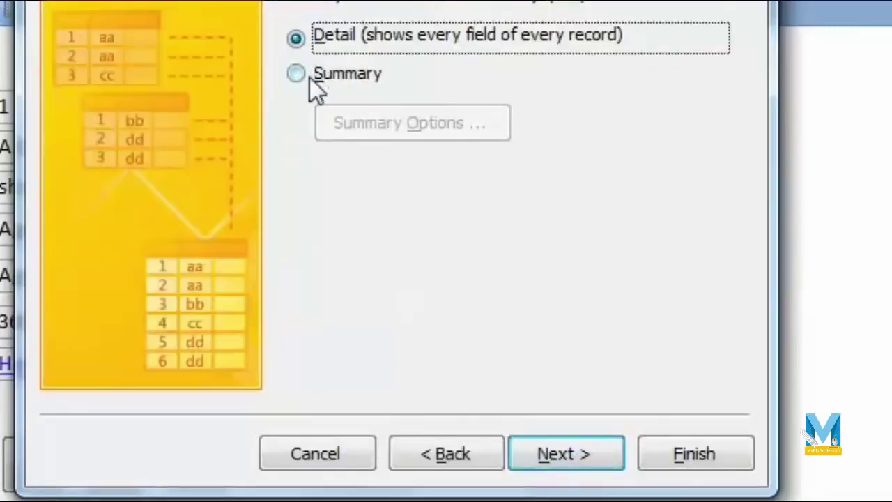
left_click(579, 457)
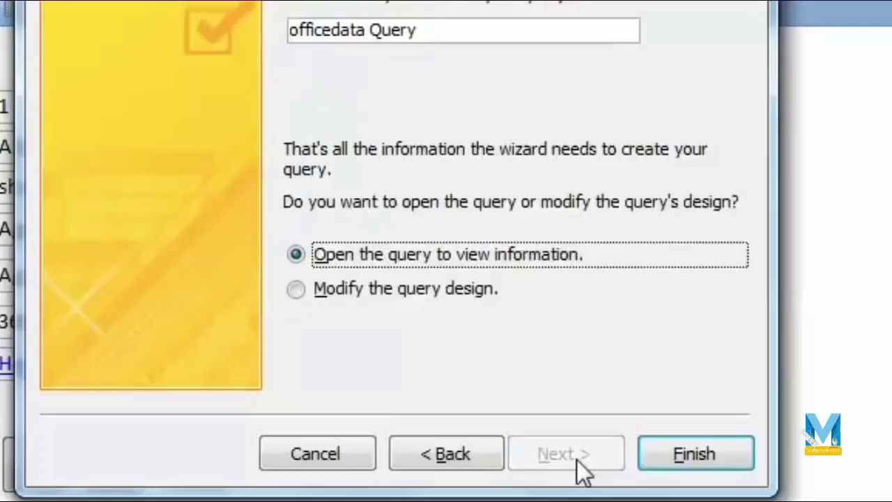
left_click(299, 292)
left_click(694, 460)
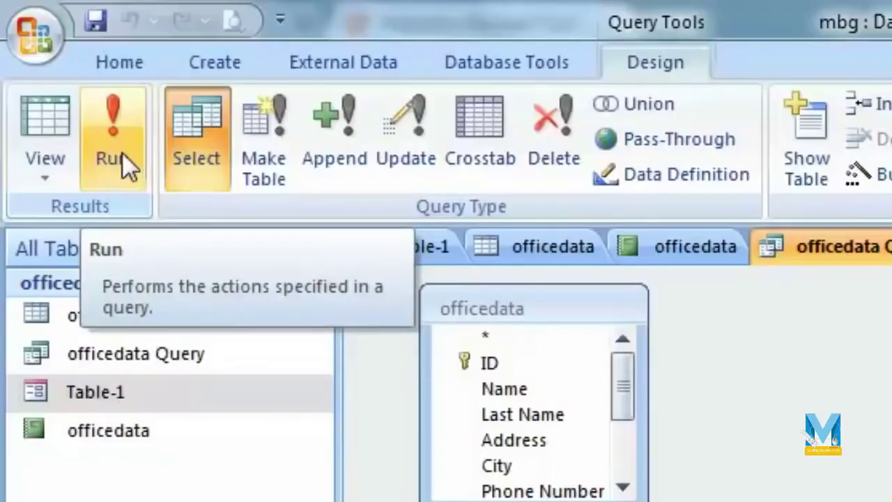
Run officedata Query to list all seven records with ID, name, address, city, phone and email.
left_click(102, 130)
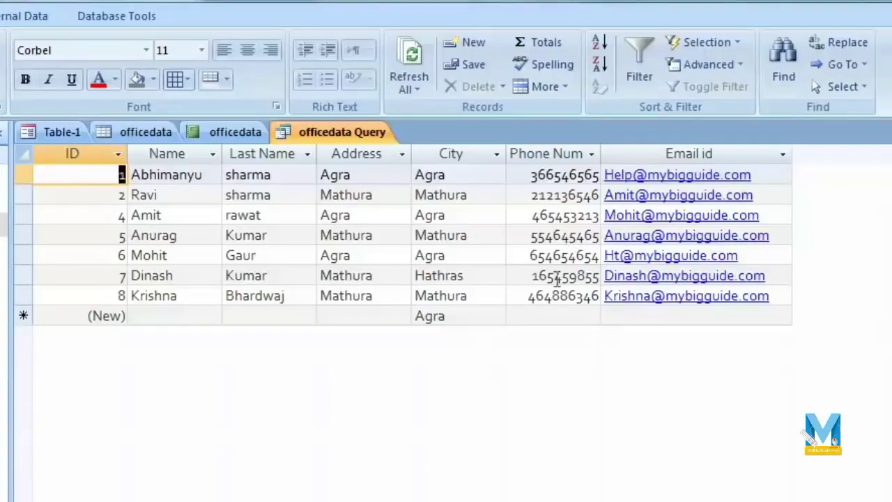
Hide ID, Last Name, Address, Phone Number and Email id in Design View, then rerun the query.
right_click(105, 154)
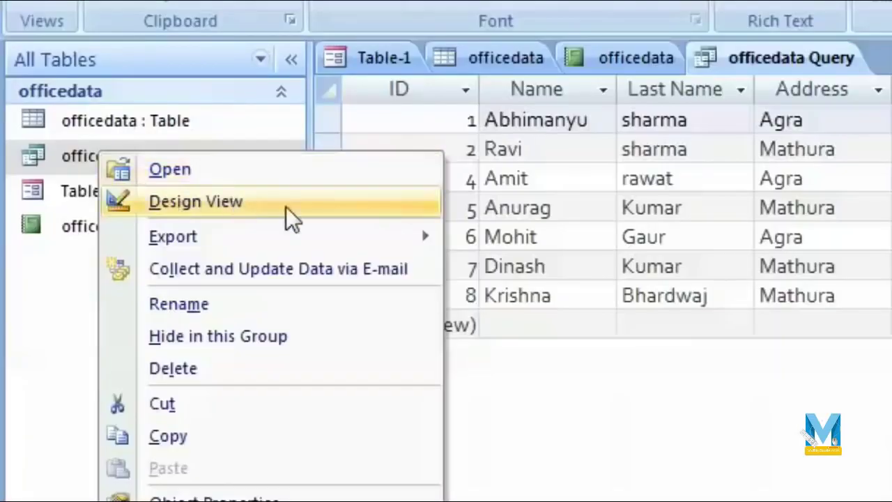
left_click(286, 204)
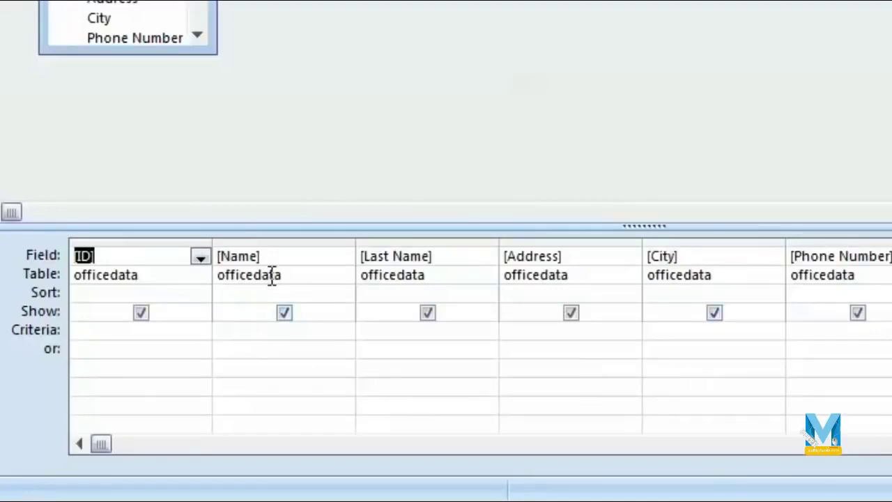
left_click(142, 313)
left_click(428, 313)
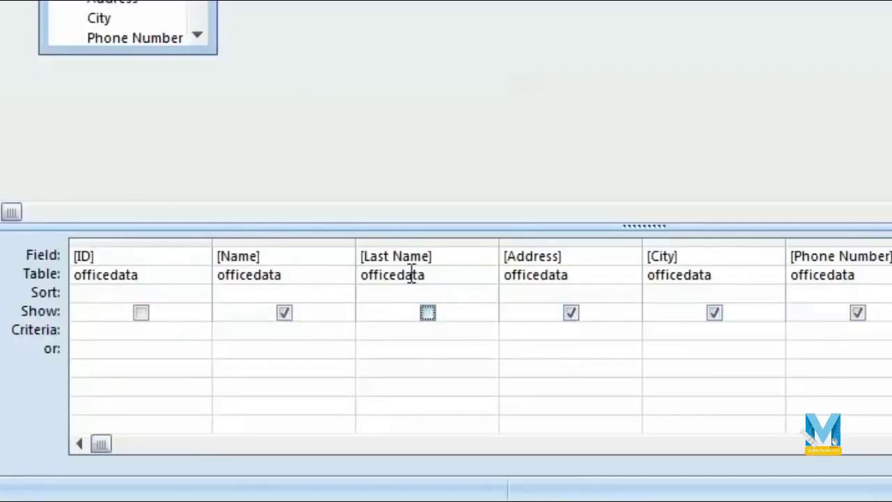
left_click(570, 313)
left_click(857, 313)
left_click(724, 316)
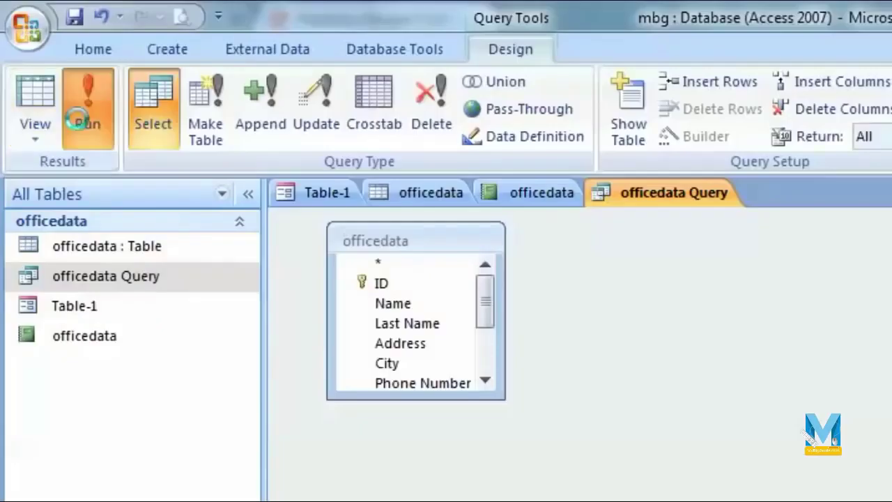
left_click(79, 119)
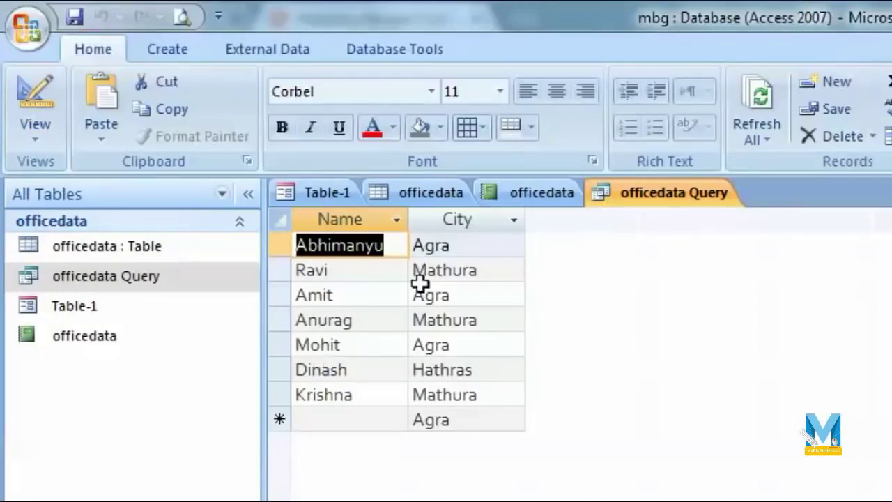
Sort the datasheet's City column A to Z, from Agra through Hathras to Mathura.
left_click(513, 222)
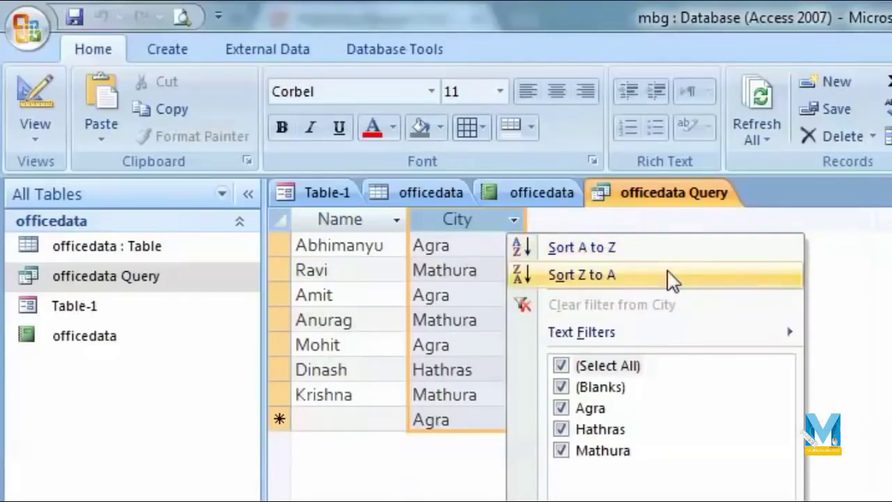
left_click(632, 255)
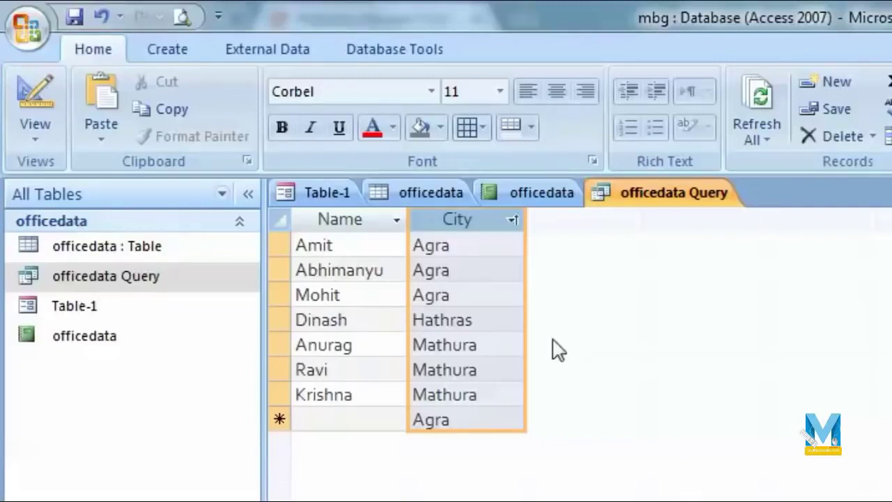
Add the [enter city] parameter criterion to the City column in Design View.
left_click(175, 283)
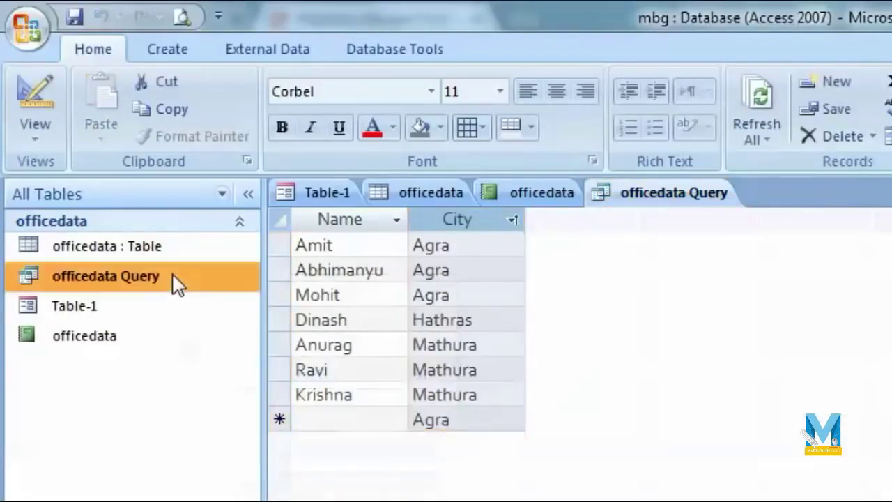
right_click(176, 279)
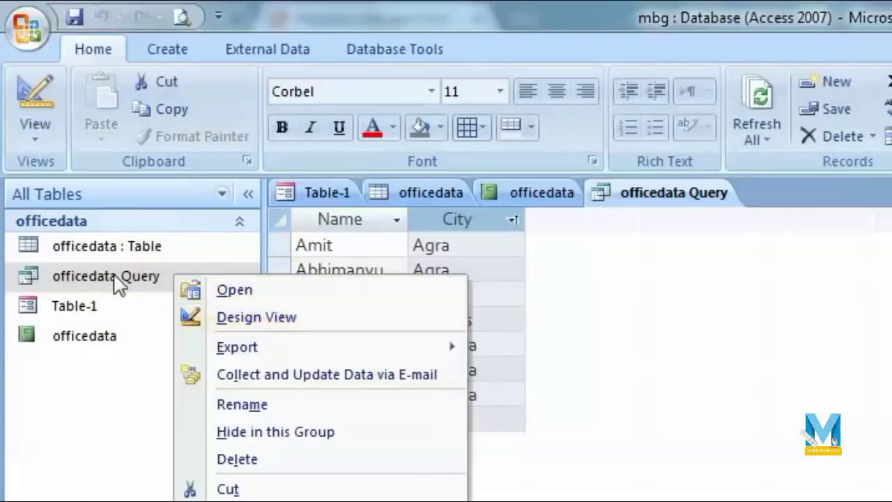
left_click(241, 319)
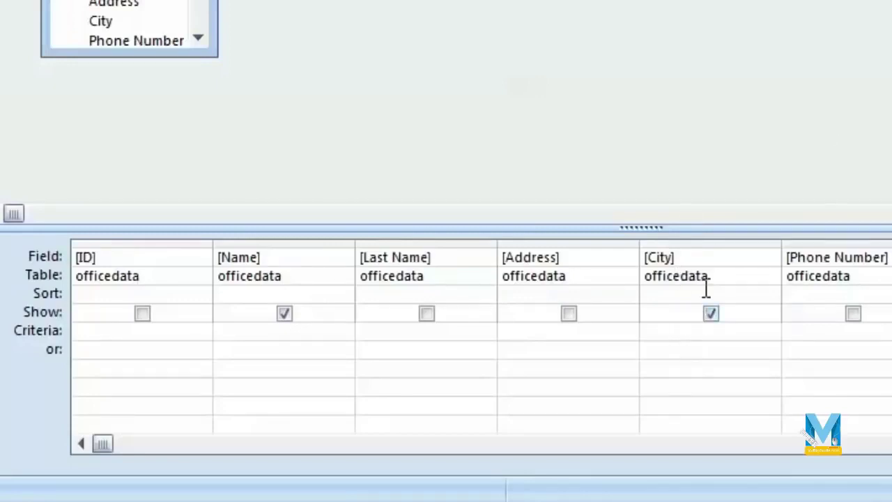
left_click(719, 333)
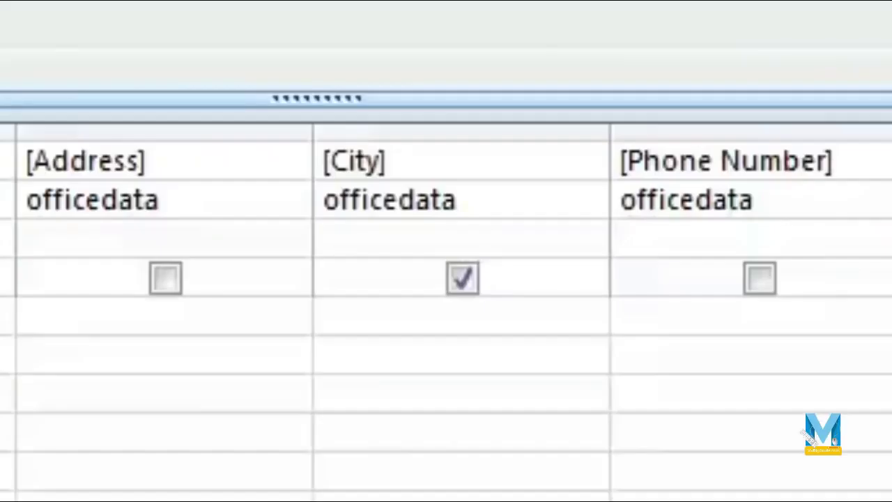
type("[e")
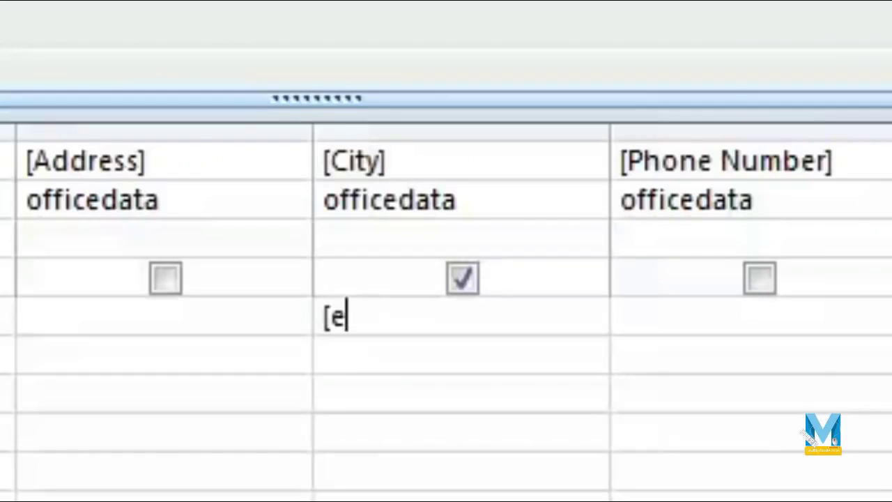
type("nter city")
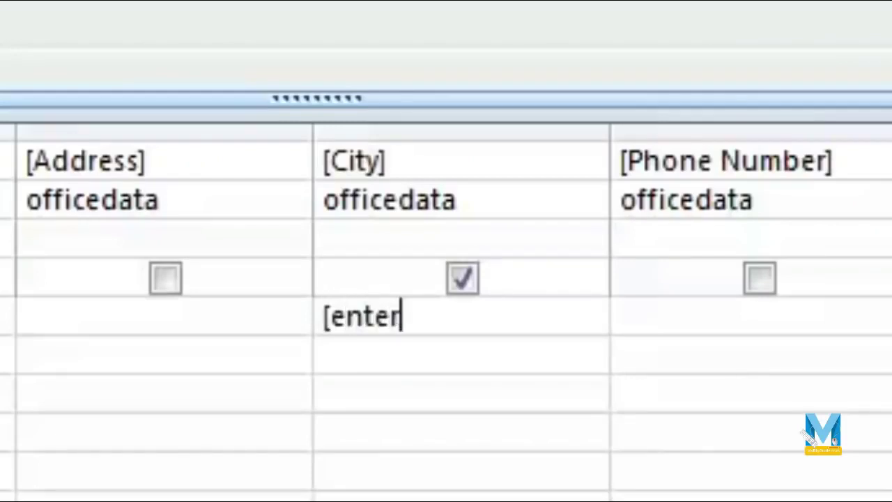
type("]")
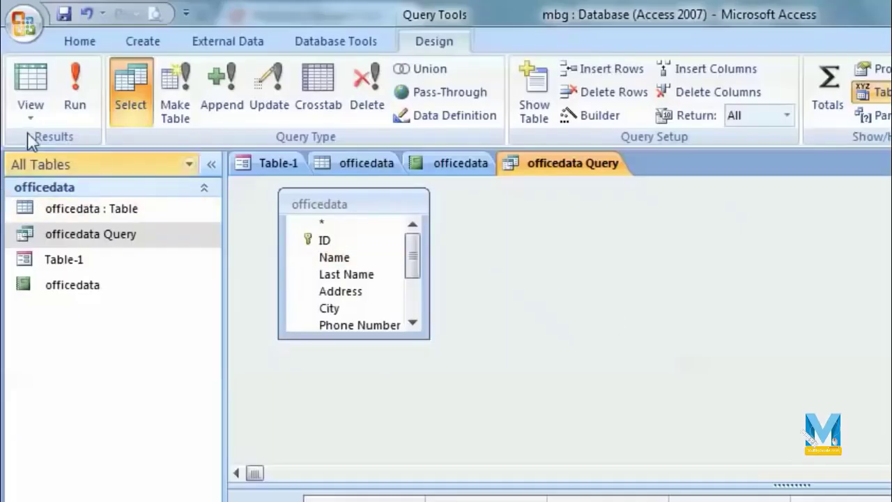
Run the query with agra as the city, returning only the three Agra records.
left_click(75, 91)
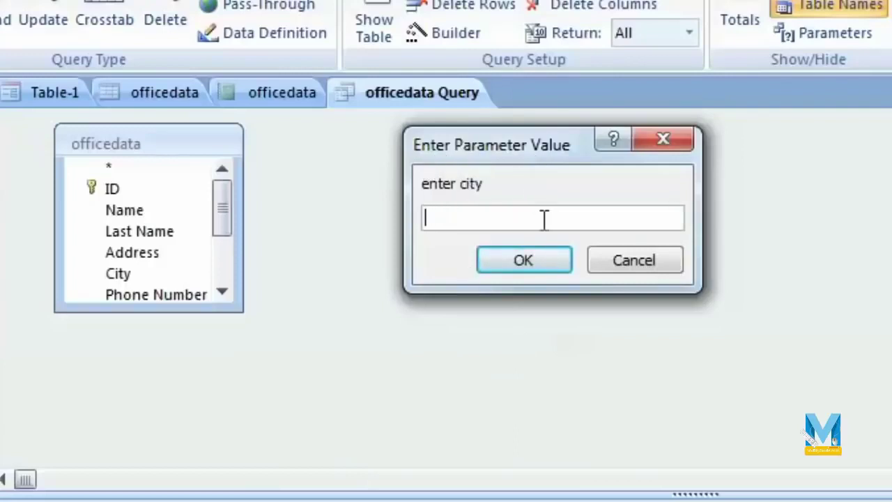
type("agra")
left_click(532, 269)
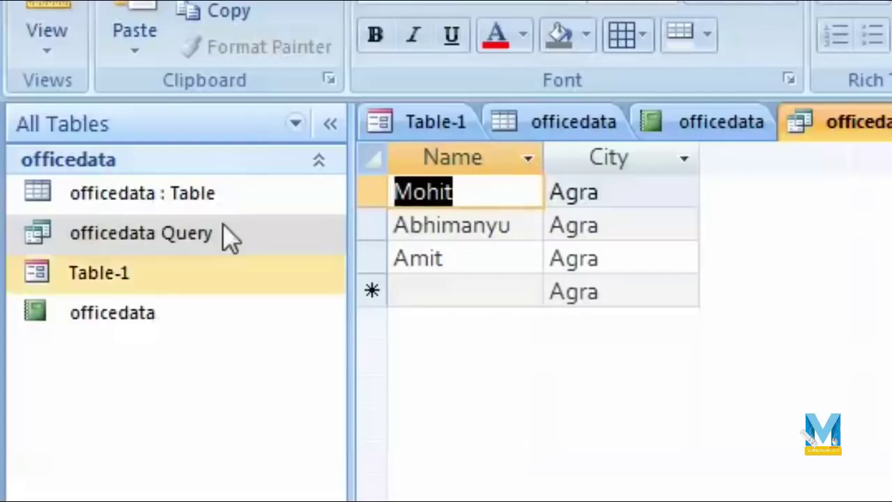
right_click(207, 239)
Re-enable Email id output and rerun the query for agra, showing Name, City and Email id.
left_click(407, 313)
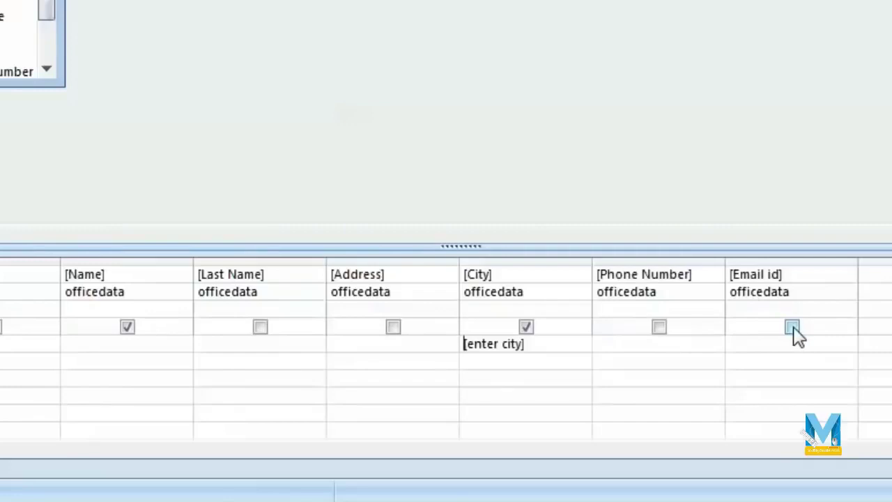
left_click(793, 327)
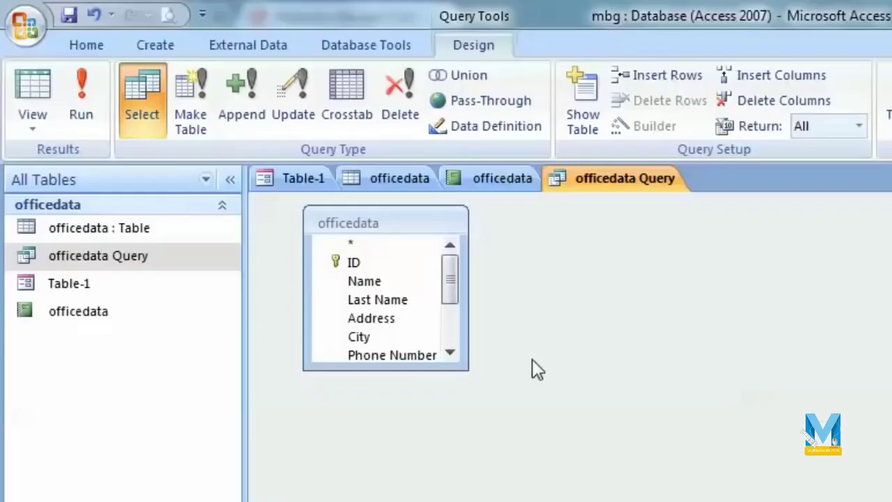
left_click(82, 99)
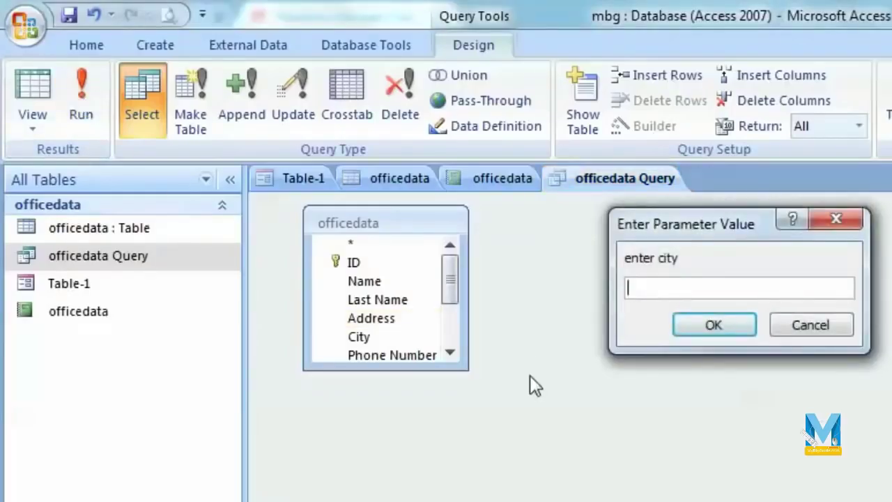
type("agra")
key("Return")
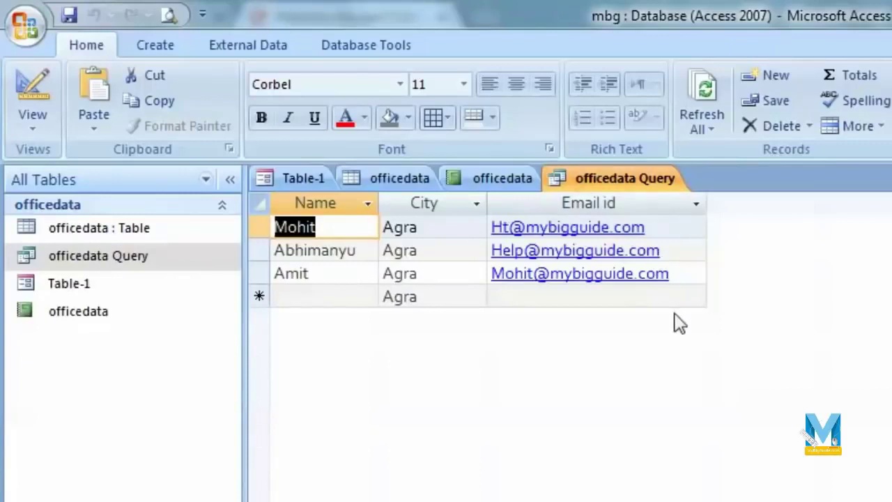
Remove the [enter city] criterion from the City column in Design View.
right_click(149, 255)
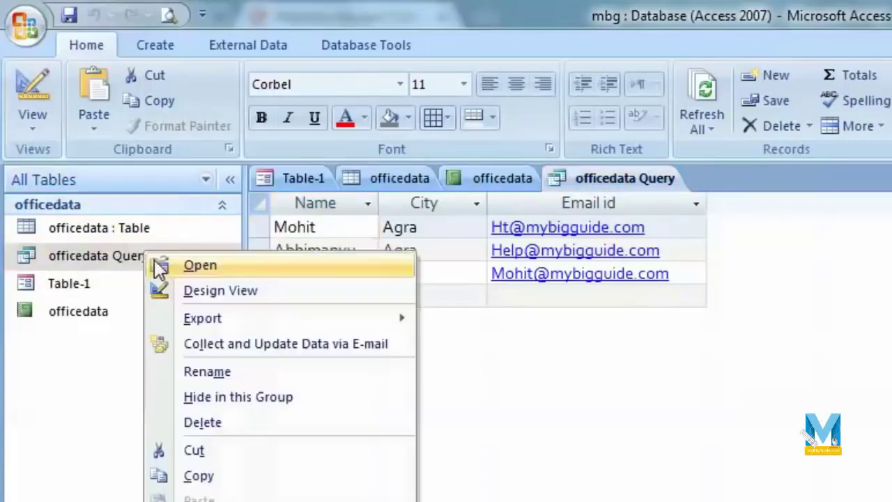
left_click(244, 291)
left_click_drag(797, 291, 669, 289)
key("Delete")
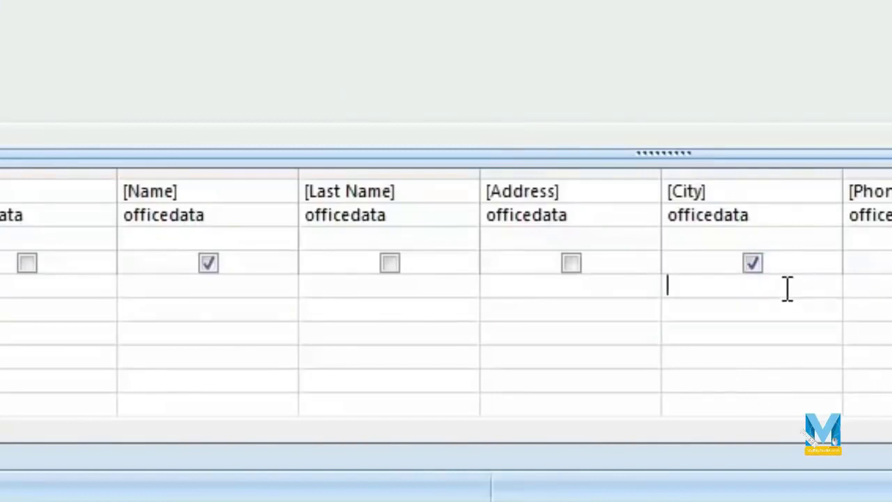
Filter the Name column with a*, run the query, then return to the officedata table.
left_click(235, 295)
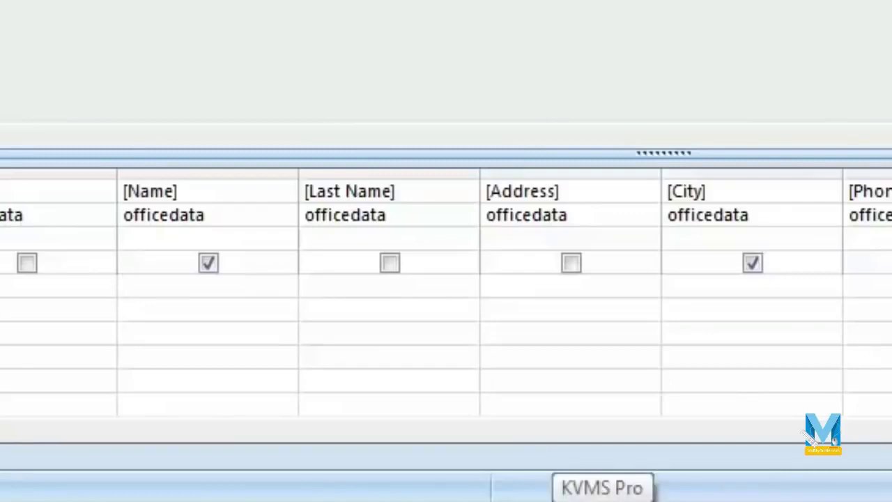
type("a")
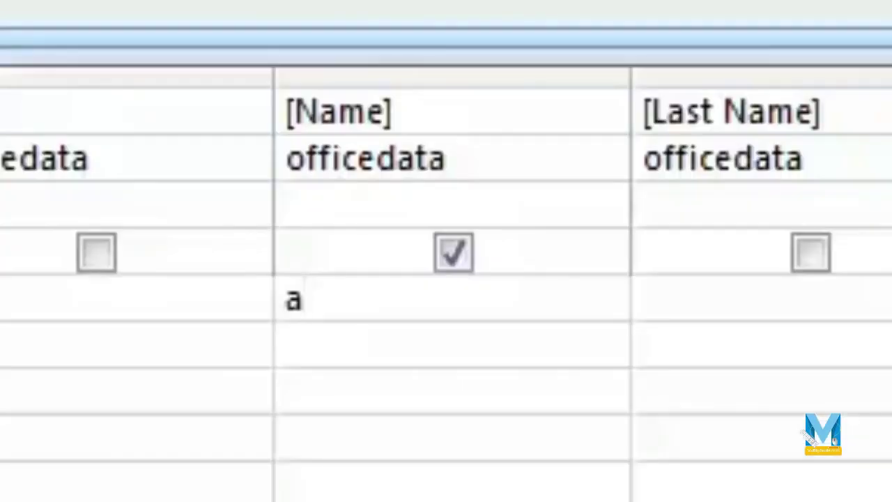
type("*")
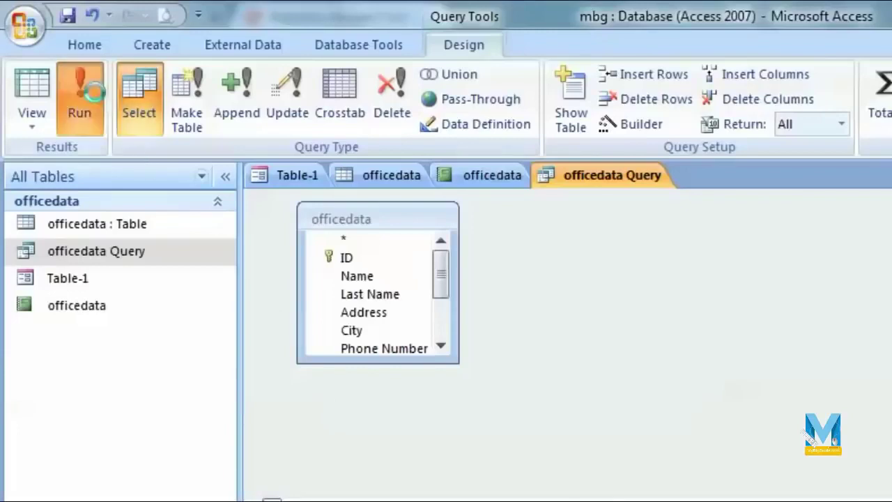
left_click(79, 91)
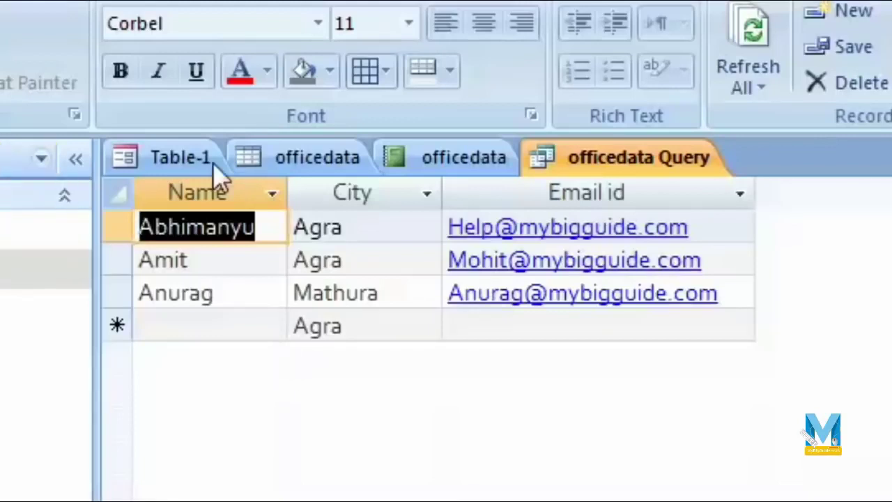
left_click(260, 160)
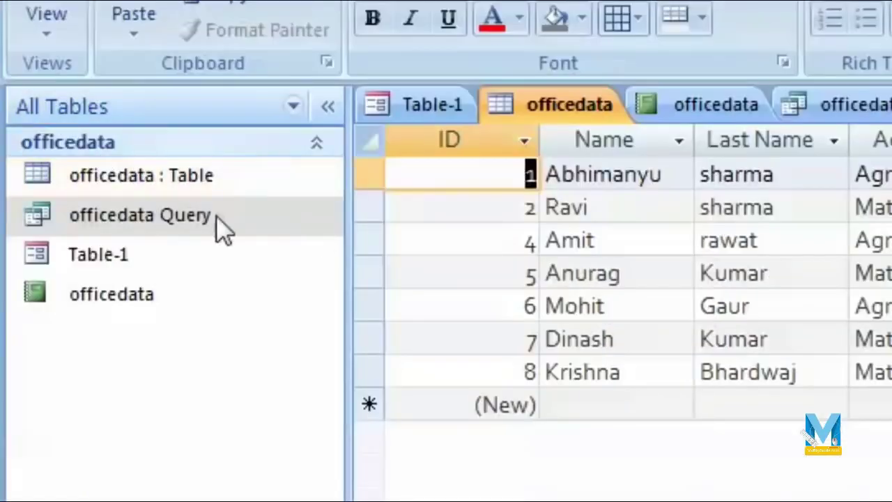
Restore the [enter city] criterion on City and save the query design when closing it.
right_click(216, 215)
left_click(410, 282)
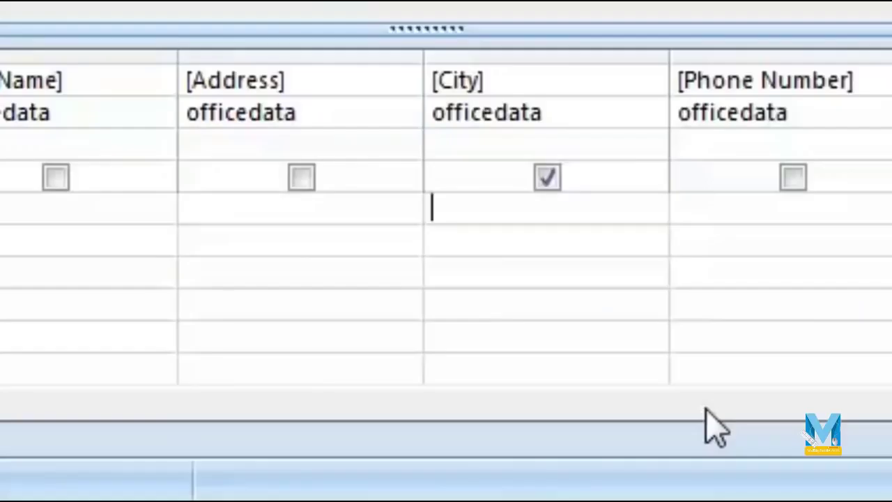
type("[en")
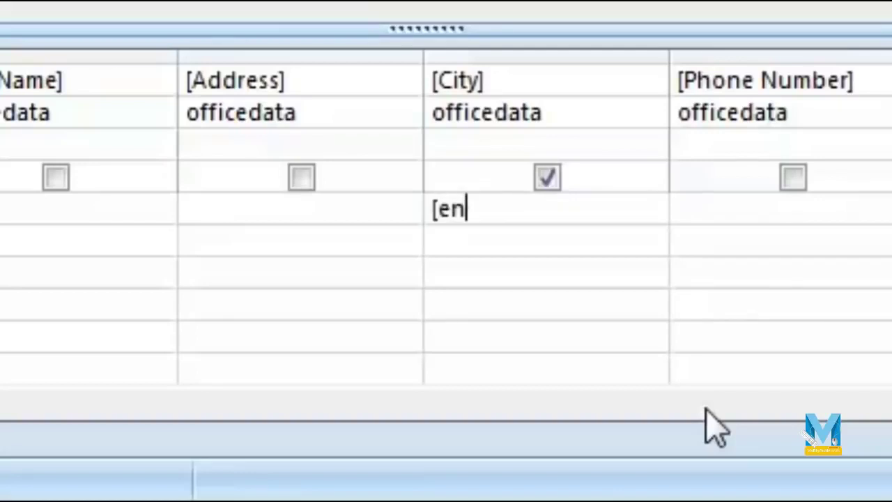
type("ter c")
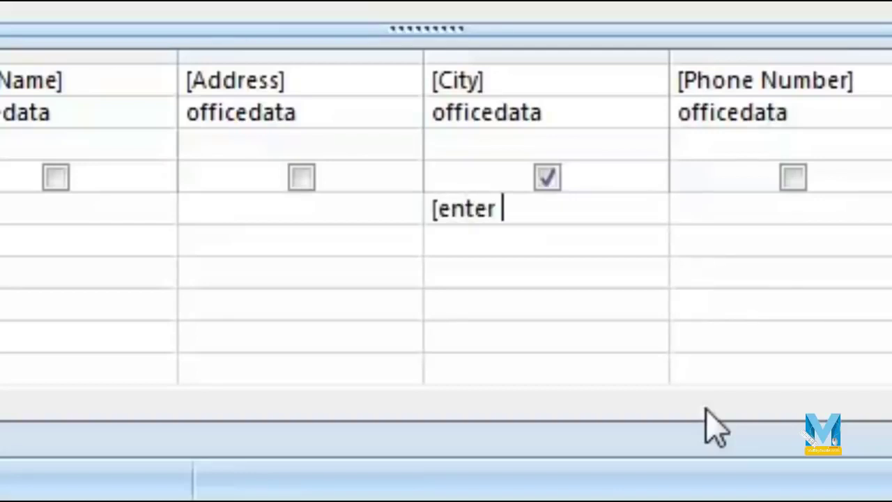
type("ity")
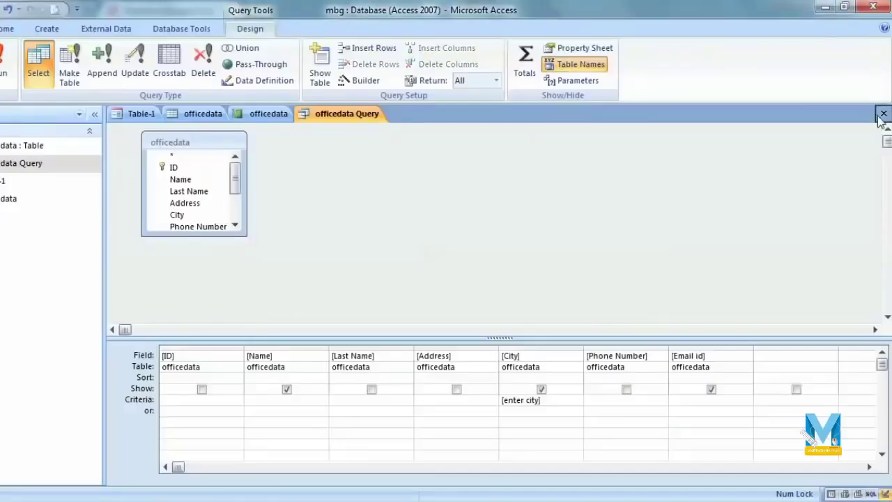
left_click(883, 114)
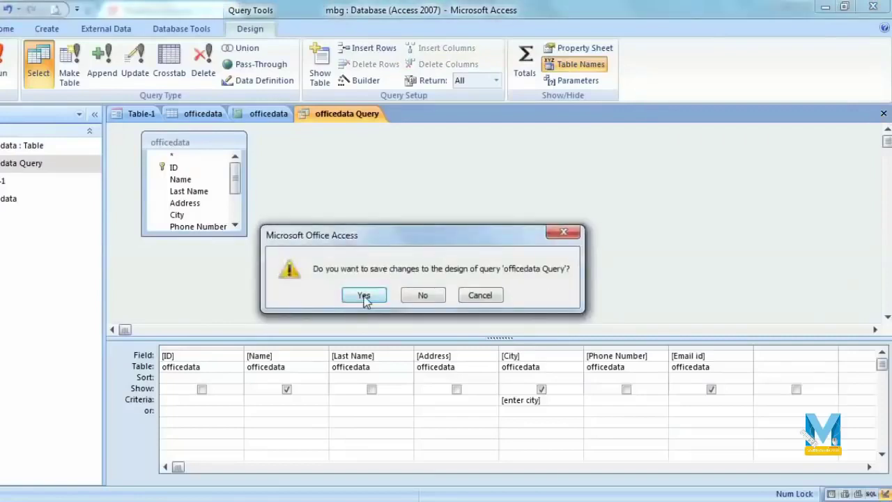
left_click(364, 296)
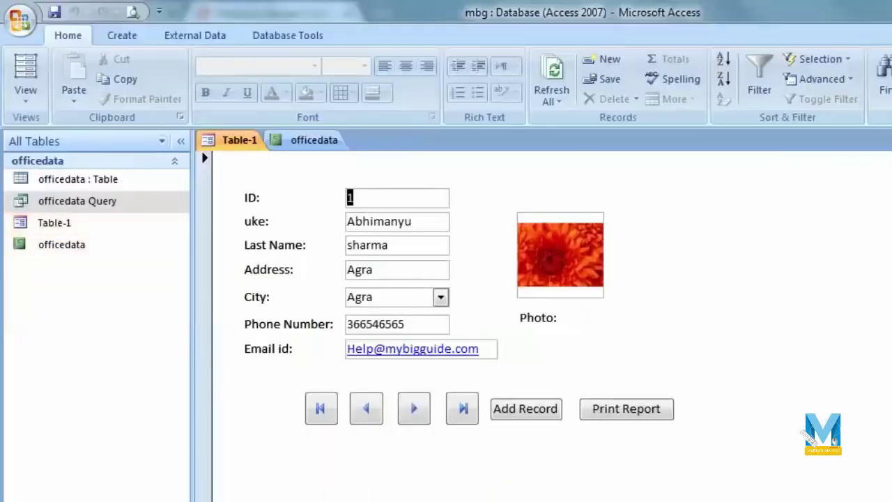
Close Table-1 and the officedata report, then reopen, review and close the report again.
left_click(891, 141)
left_click(889, 140)
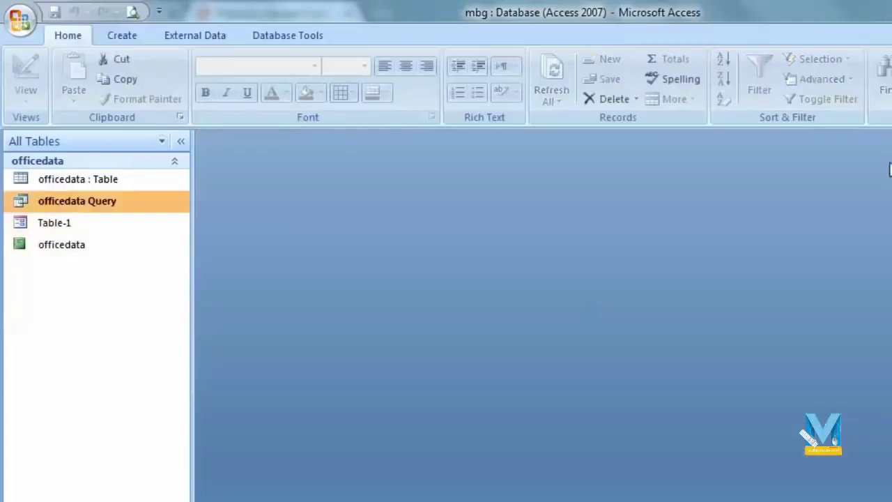
double_click(98, 256)
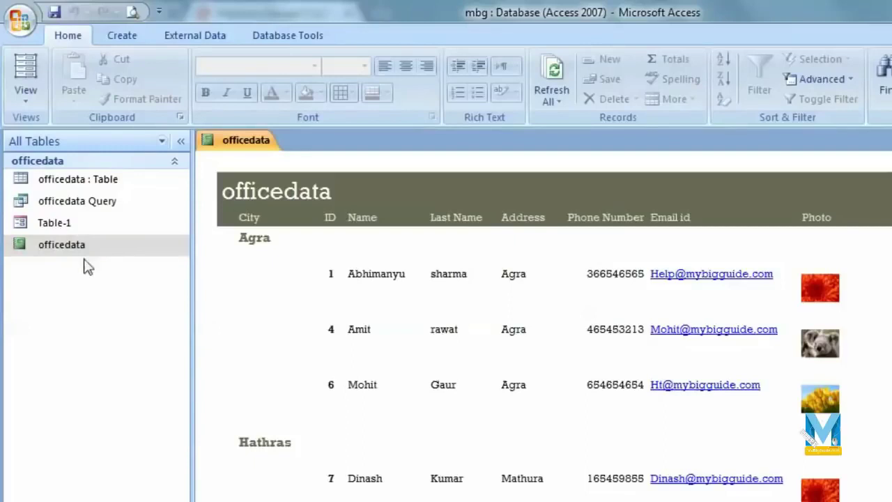
scroll(286, 307, "down", 5)
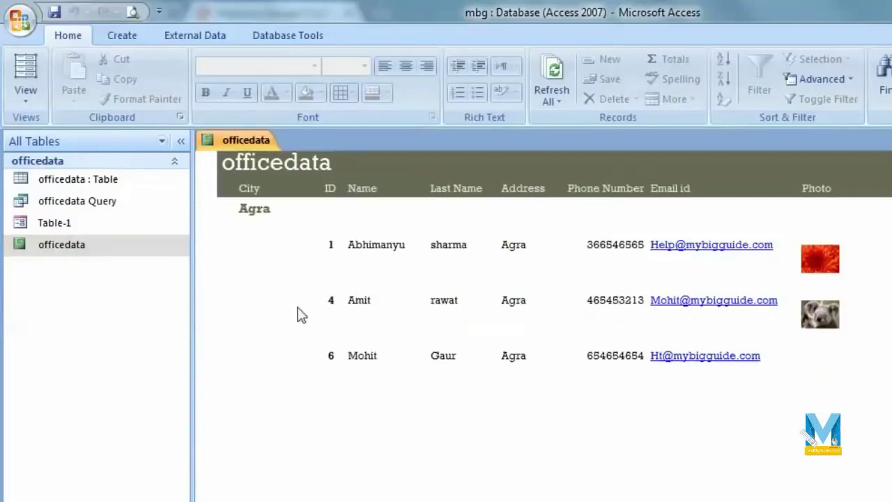
scroll(407, 452, "up", 5)
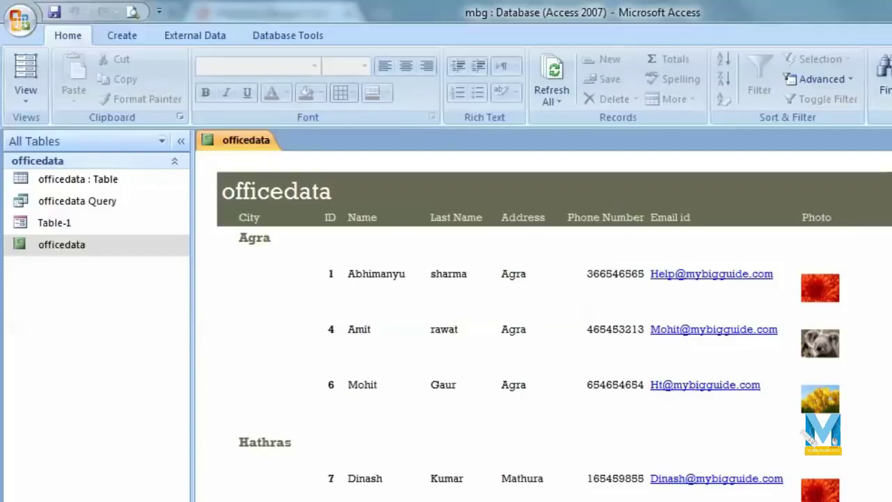
key("ctrl+w")
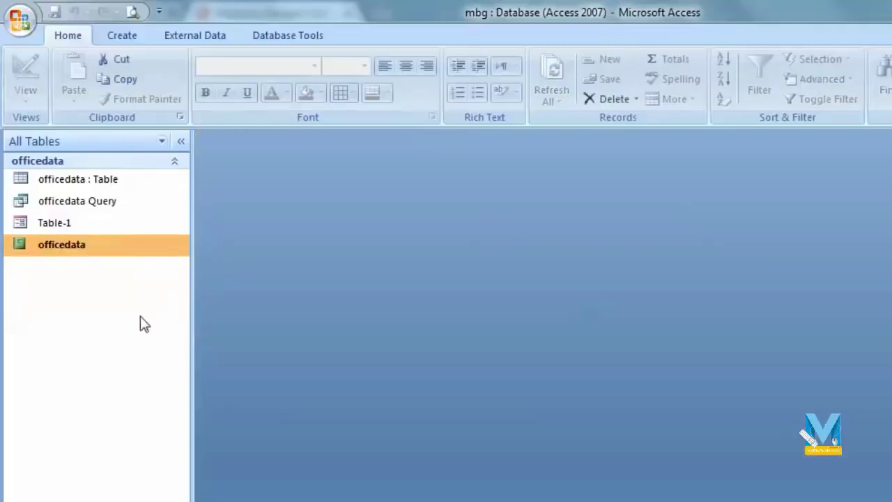
left_click(124, 36)
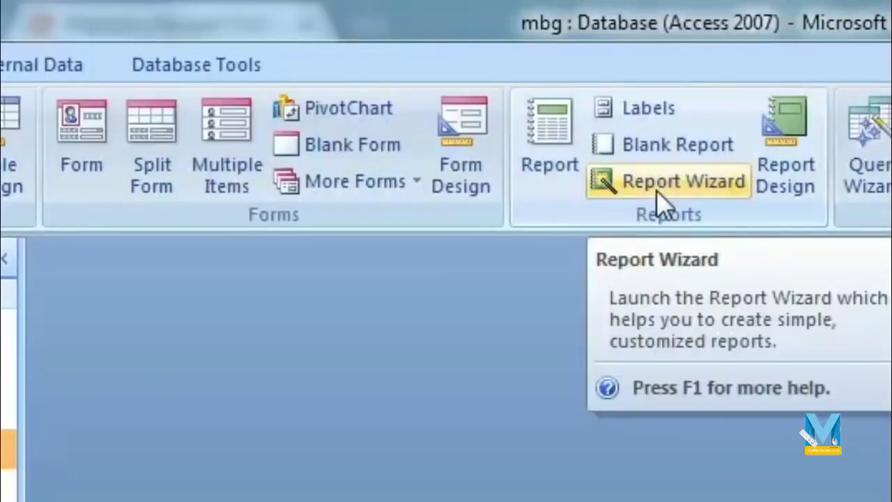
Start a Report Wizard report on officedata Query with all three fields and no grouping.
left_click(657, 191)
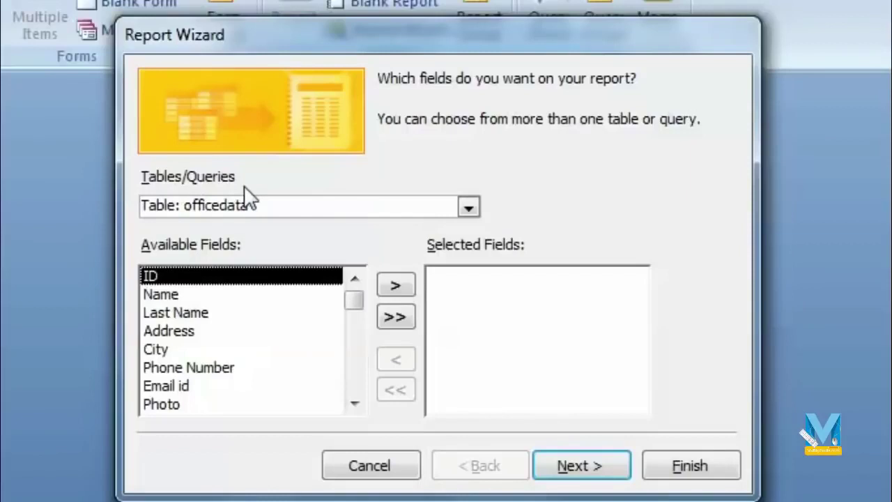
left_click(468, 208)
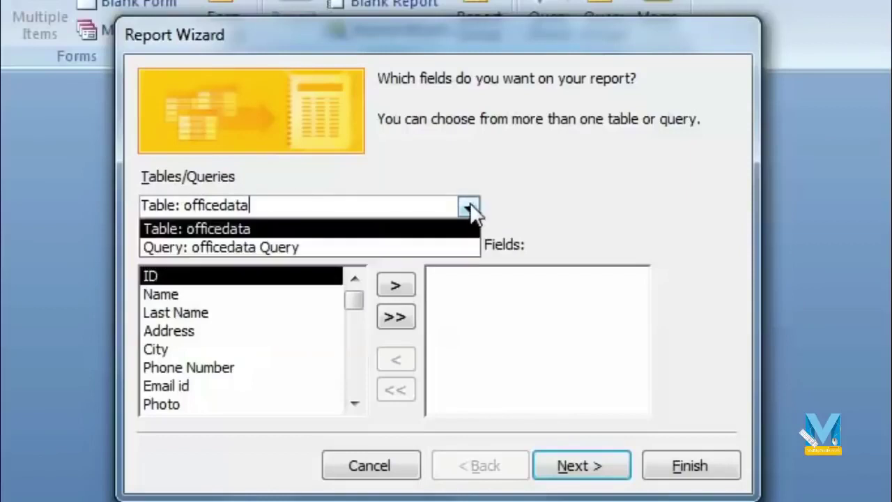
left_click(206, 255)
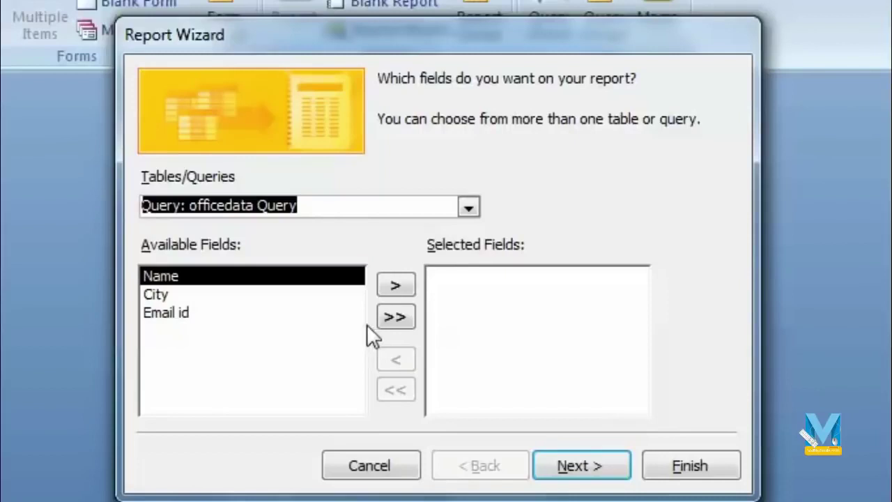
left_click(396, 318)
left_click(596, 465)
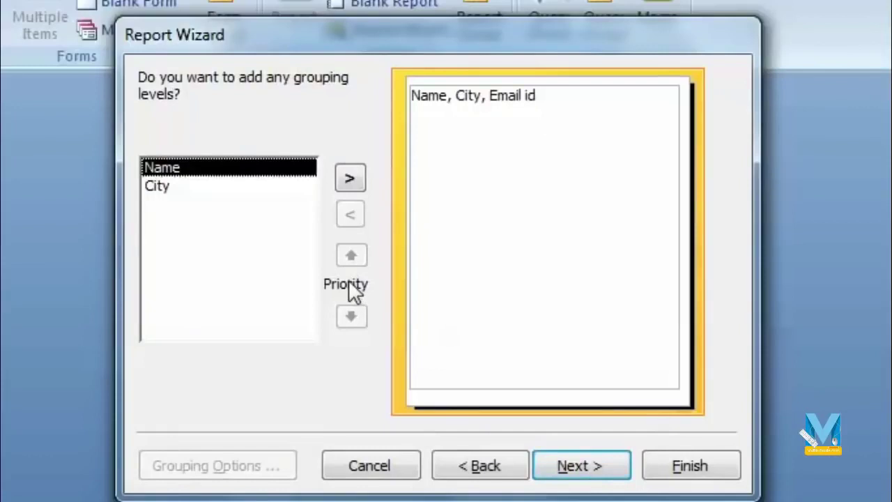
left_click(596, 472)
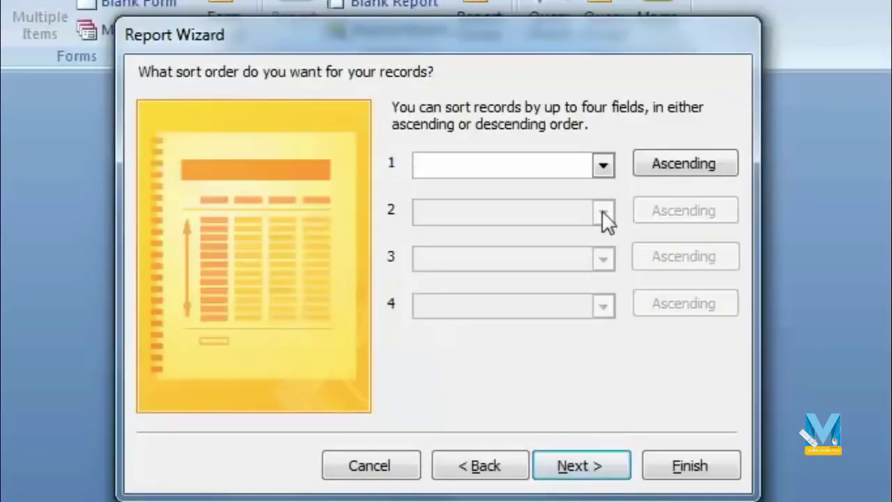
Sort the report by Name, use a Columnar layout and Access 2007 style, then finish.
left_click(604, 165)
left_click(508, 209)
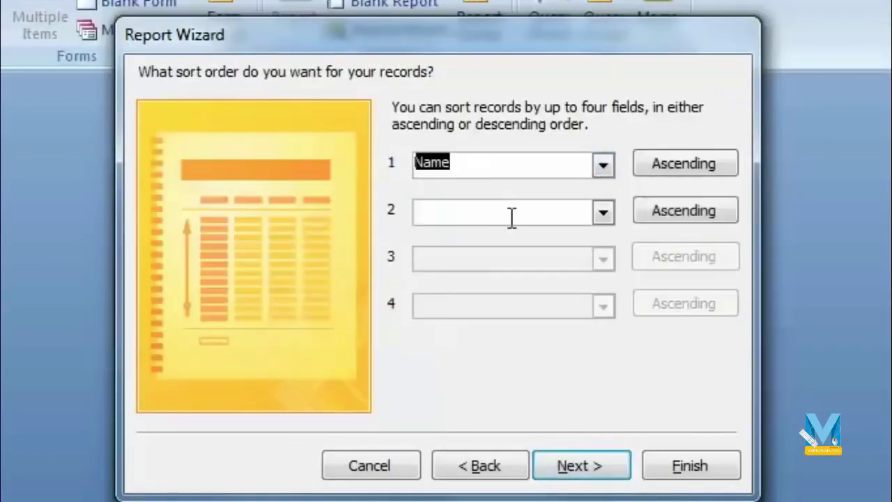
left_click(581, 468)
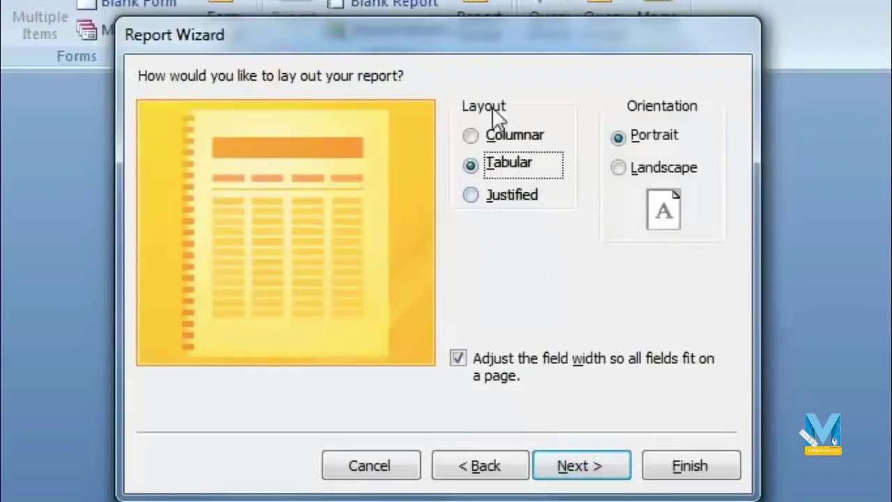
left_click(495, 136)
left_click(584, 460)
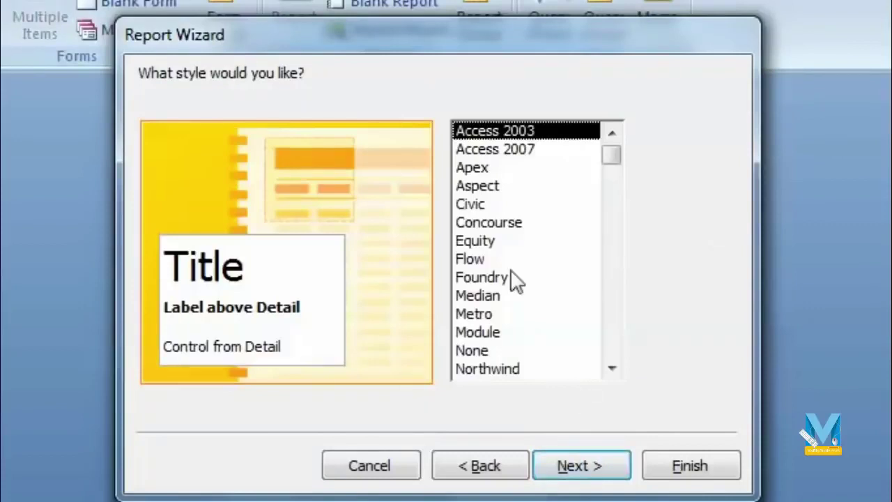
mouse_move(615, 153)
left_mouse_down()
mouse_move(611, 205)
mouse_move(612, 148)
left_mouse_up()
left_click(555, 149)
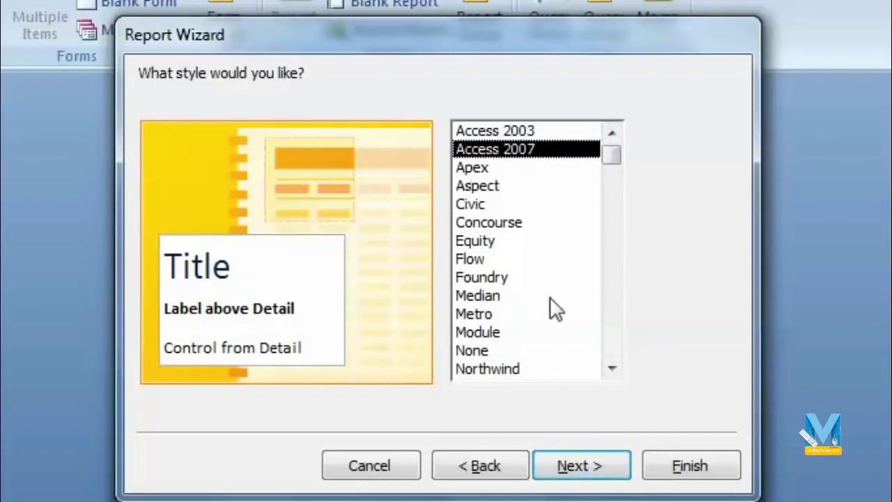
left_click(572, 472)
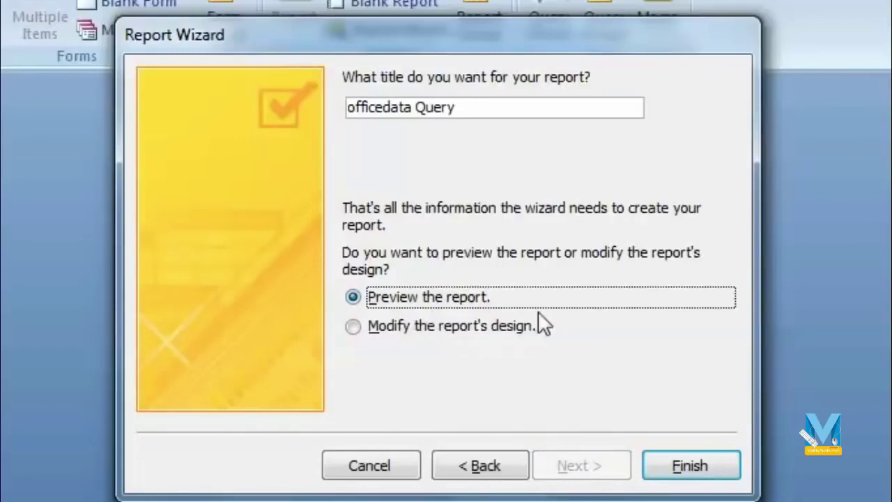
left_click(700, 454)
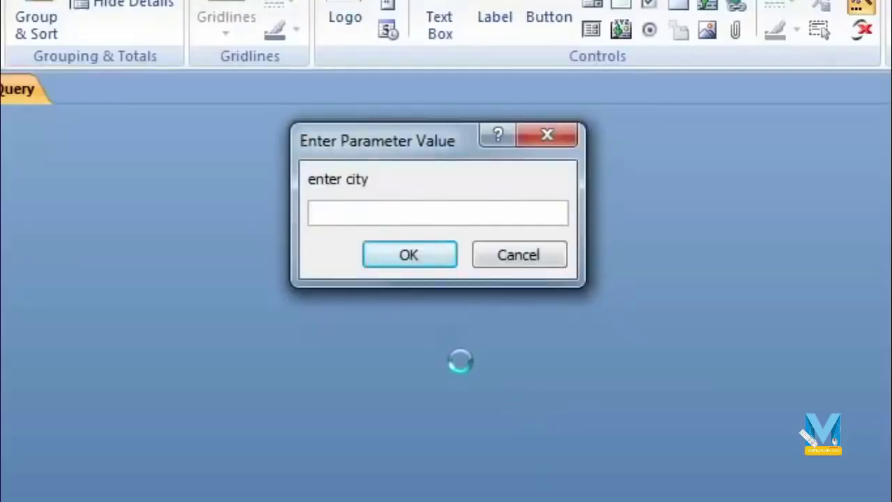
Preview the report for the city agra, showing the three Agra records.
type("agra")
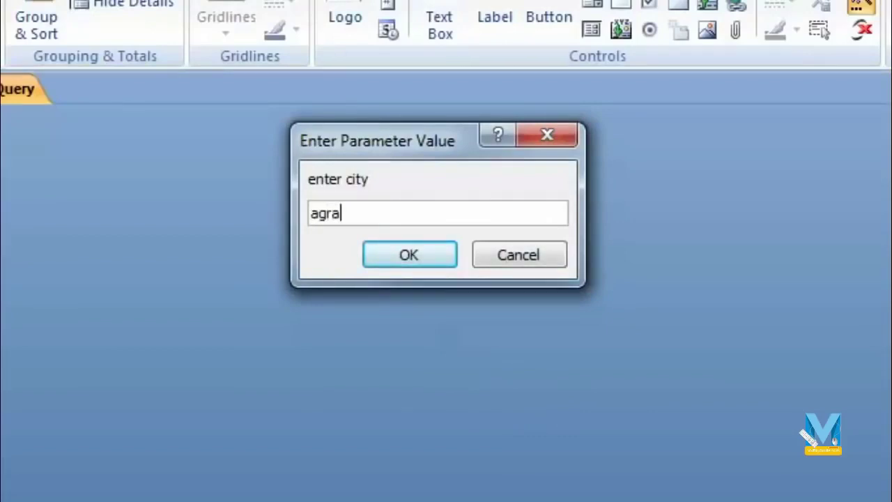
left_click(416, 252)
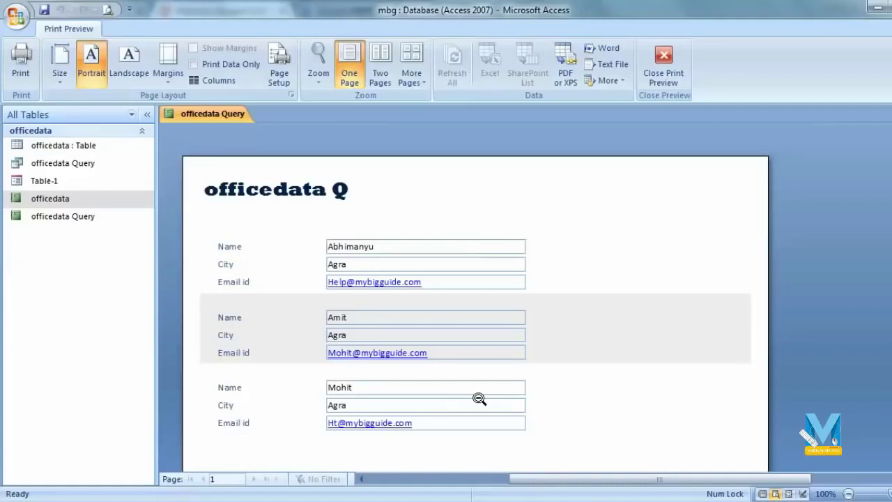
Close the officedata Query report's preview and design, then open the Table-1 form in Design View.
left_click(663, 68)
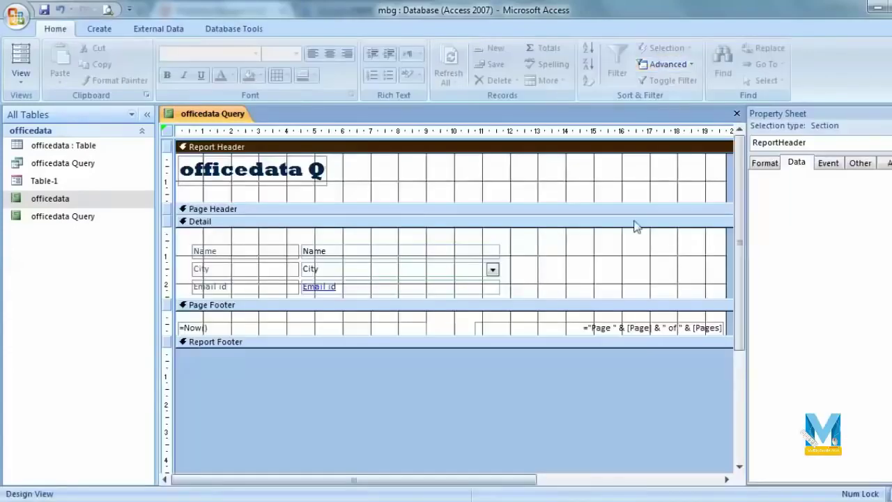
left_click(797, 66)
key("ctrl+w")
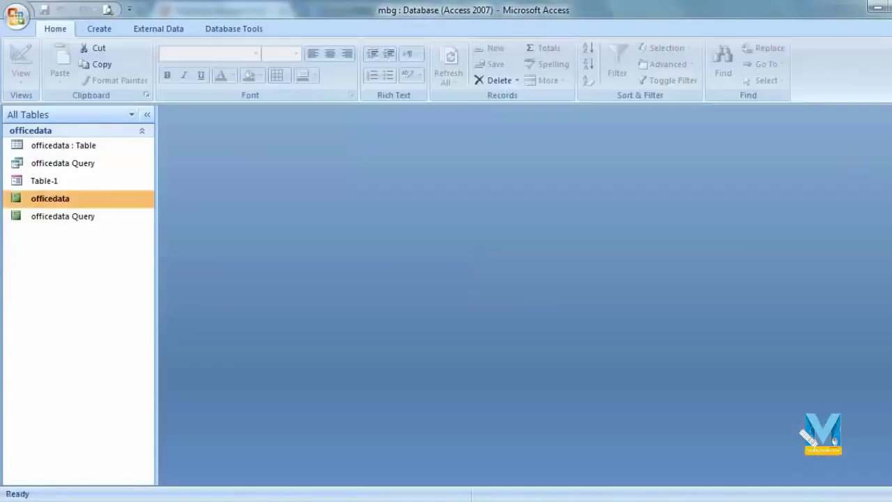
double_click(60, 183)
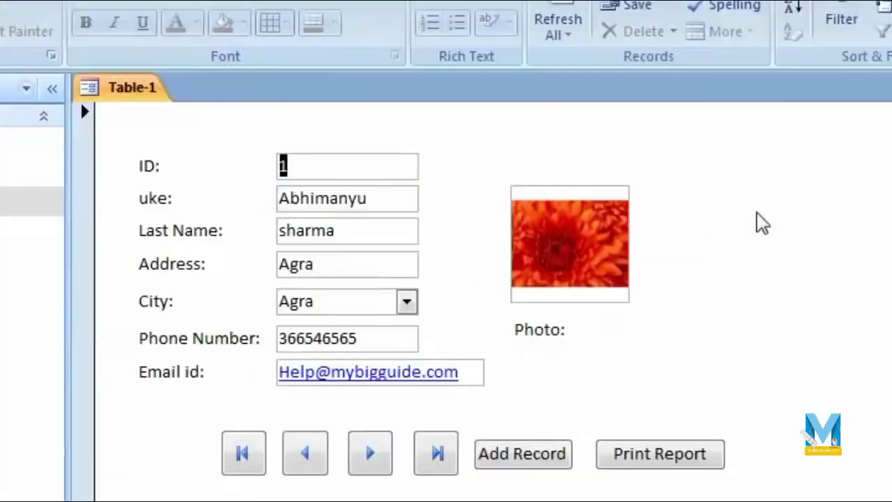
right_click(757, 214)
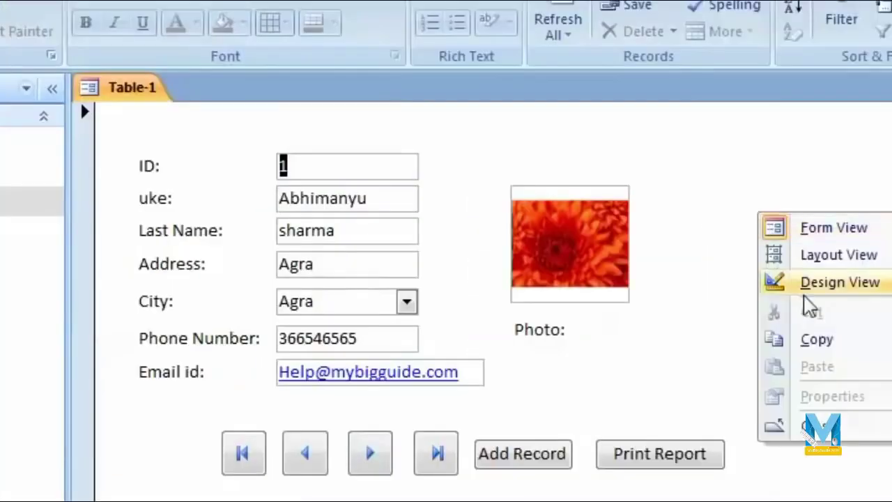
left_click(841, 291)
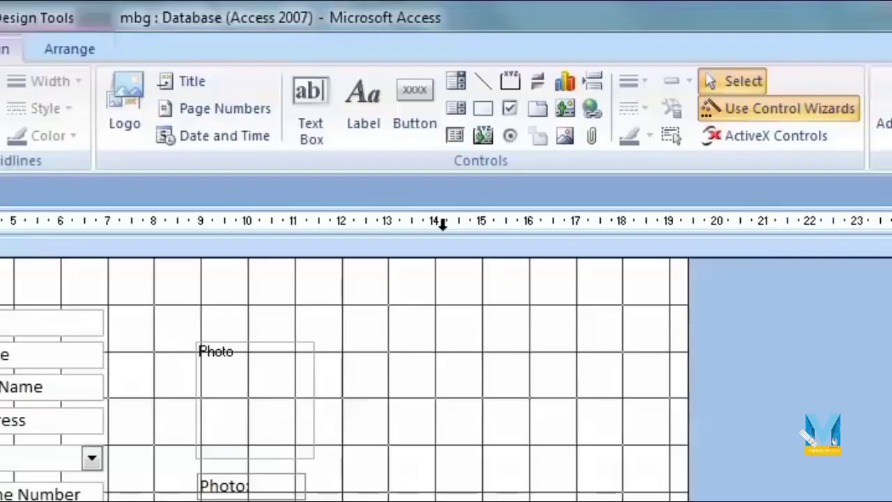
left_click(434, 117)
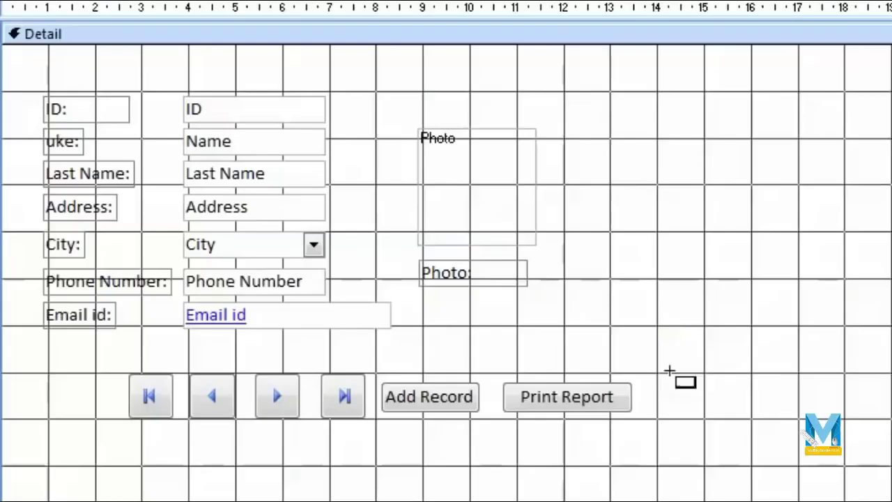
Draw a new command button set to Preview Report for the officedata Query report.
left_click_drag(499, 317, 644, 355)
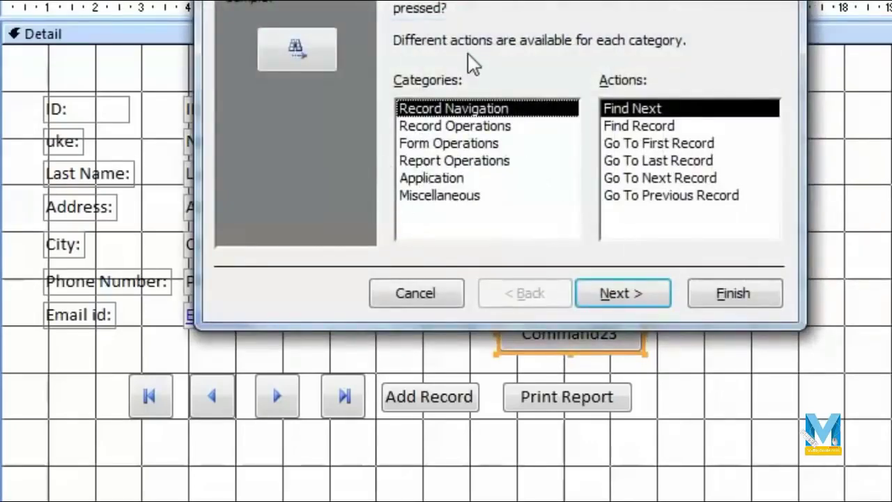
left_click(500, 167)
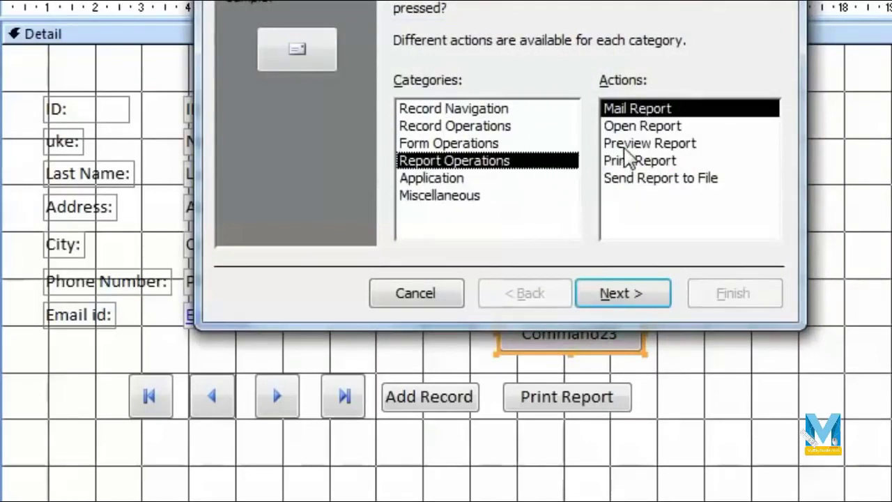
left_click(627, 145)
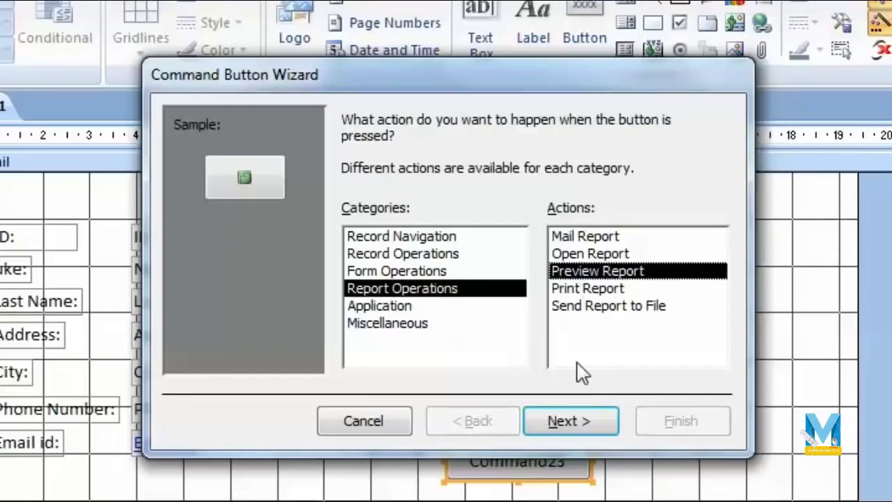
left_click(627, 293)
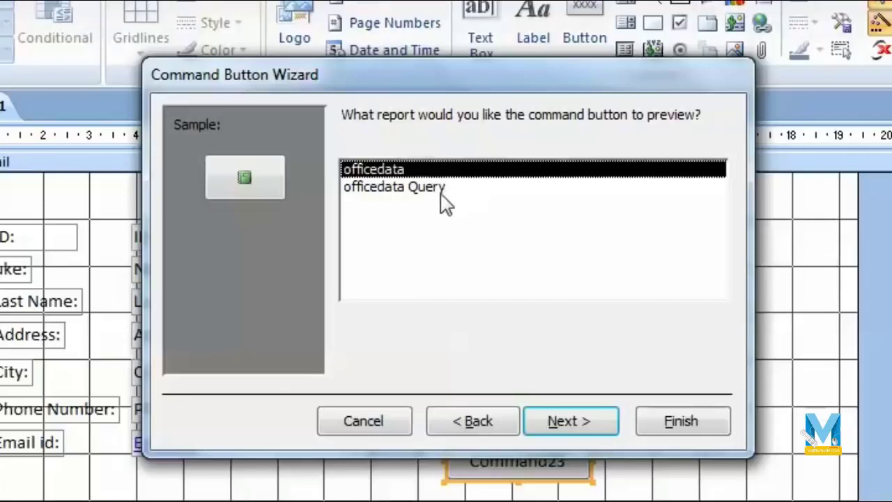
left_click(413, 202)
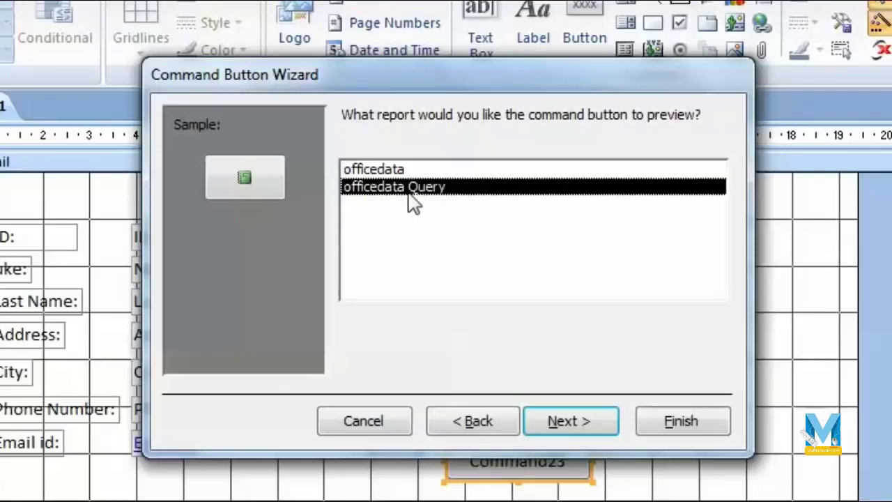
left_click(568, 420)
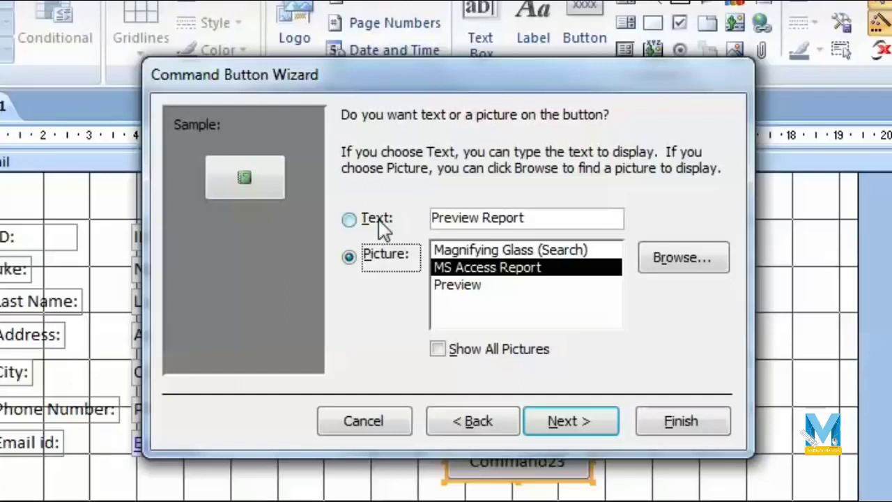
Caption the button 'Report by city', finish it, and place it beside Print Report.
left_click(376, 220)
left_click(380, 258)
left_click(390, 230)
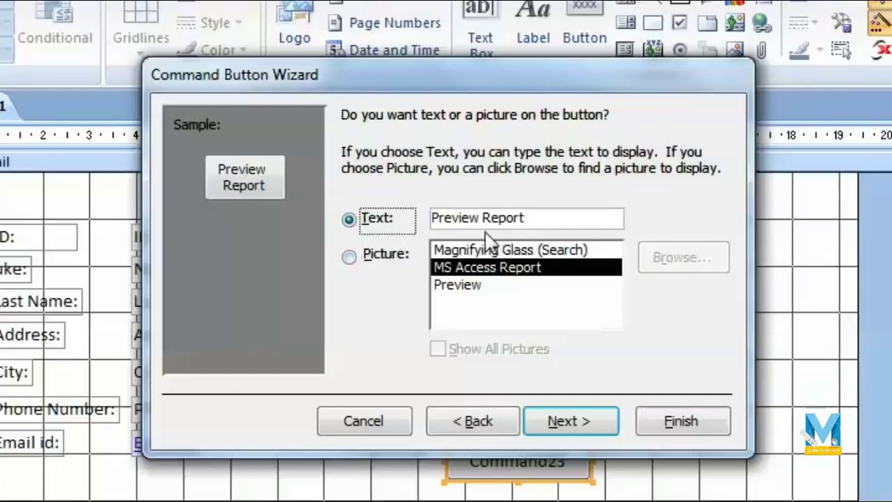
left_click(538, 223)
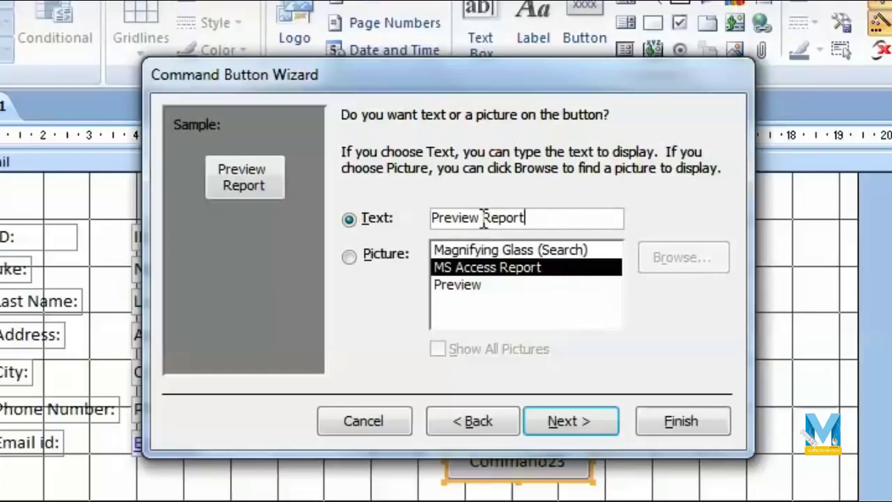
left_click_drag(479, 217, 344, 255)
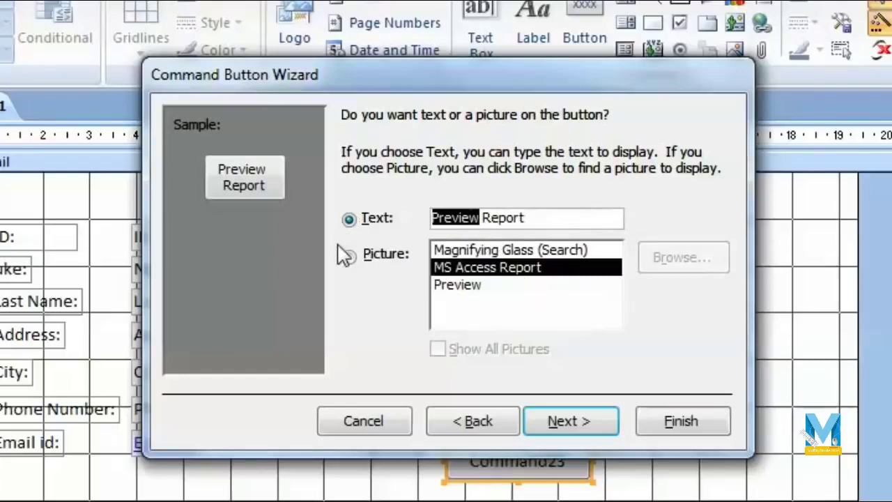
key("Delete")
type("by ci")
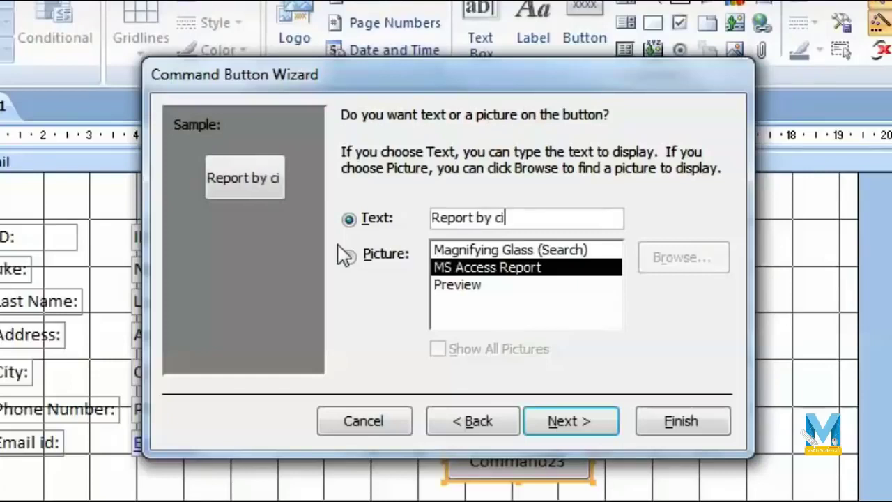
type("ty")
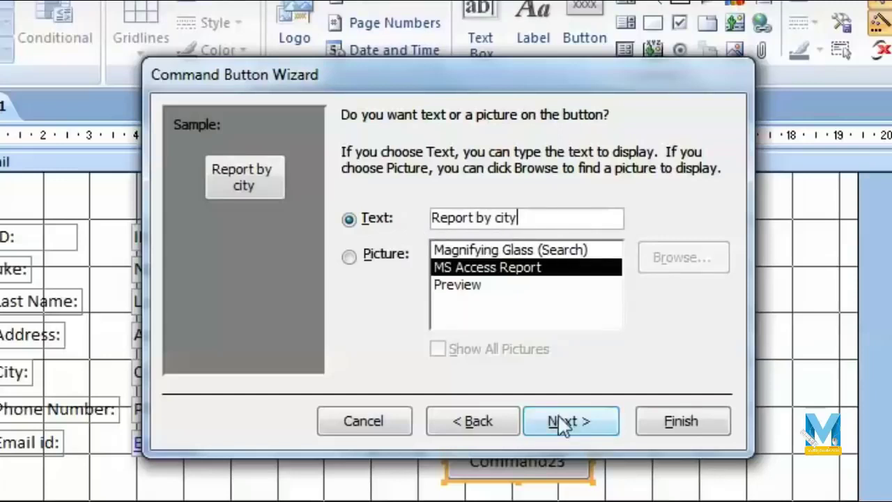
left_click(582, 429)
left_click(683, 421)
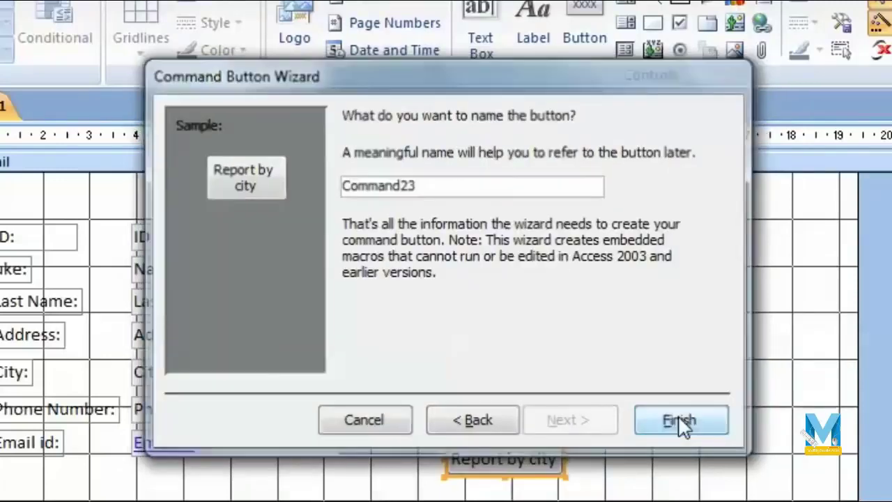
left_click_drag(538, 446, 687, 501)
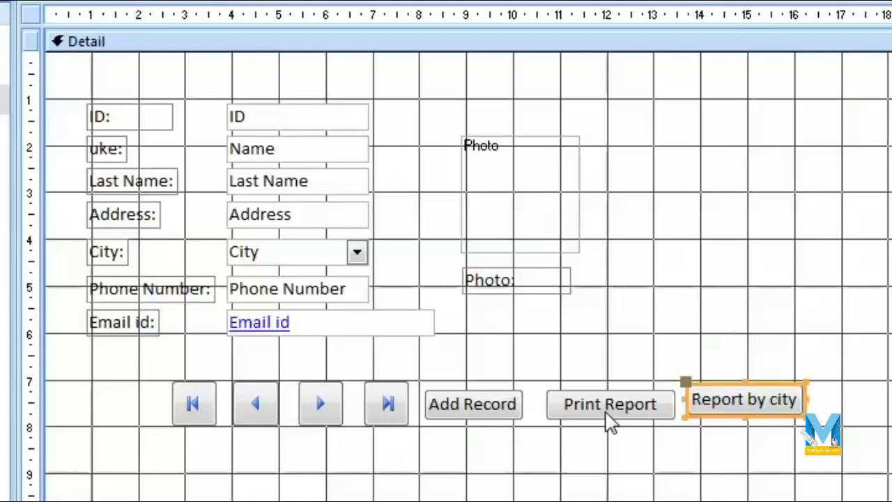
left_click(760, 456)
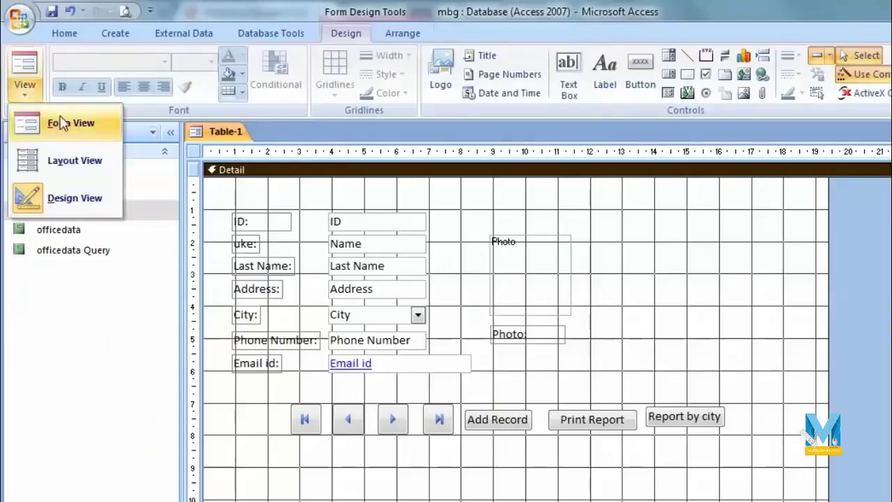
In Form View, test the Print Report button and zoom into its report preview.
left_click(66, 122)
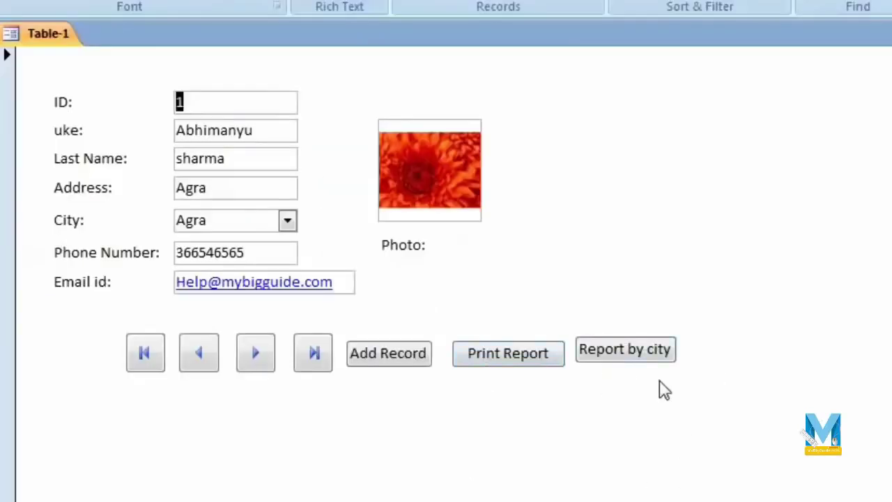
left_click(514, 361)
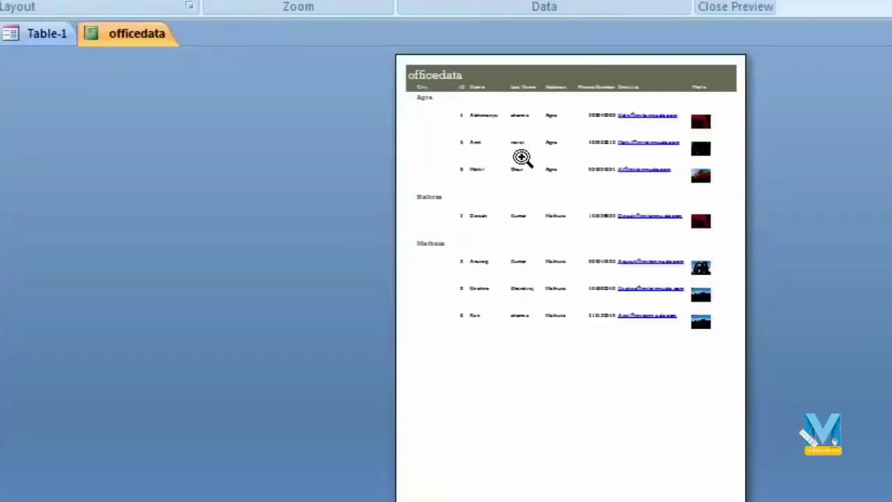
left_click(522, 159)
scroll(553, 328, "up", 3)
scroll(554, 306, "down", 5)
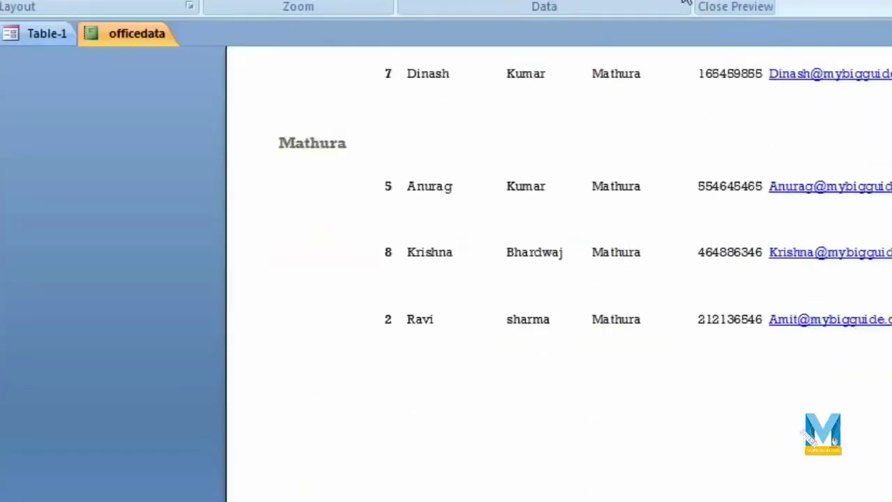
Close the preview and run Report by city with agra, showing three Agra records.
left_click(722, 2)
left_click(638, 357)
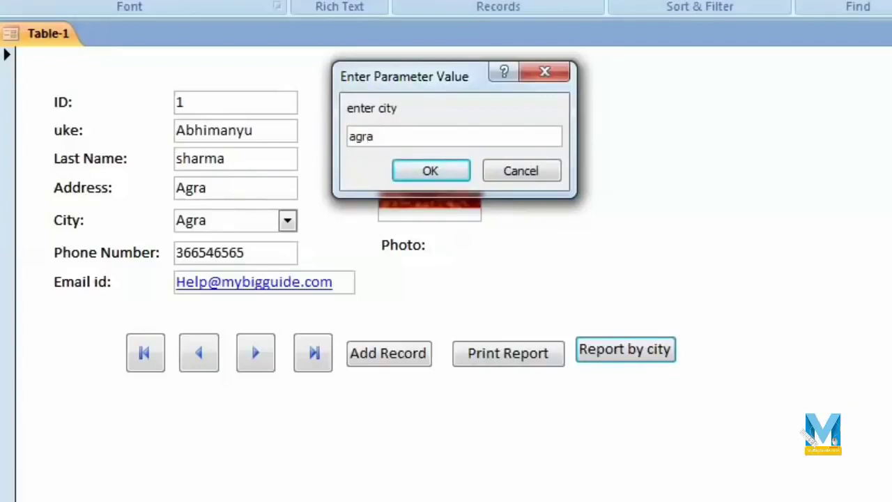
left_click(435, 172)
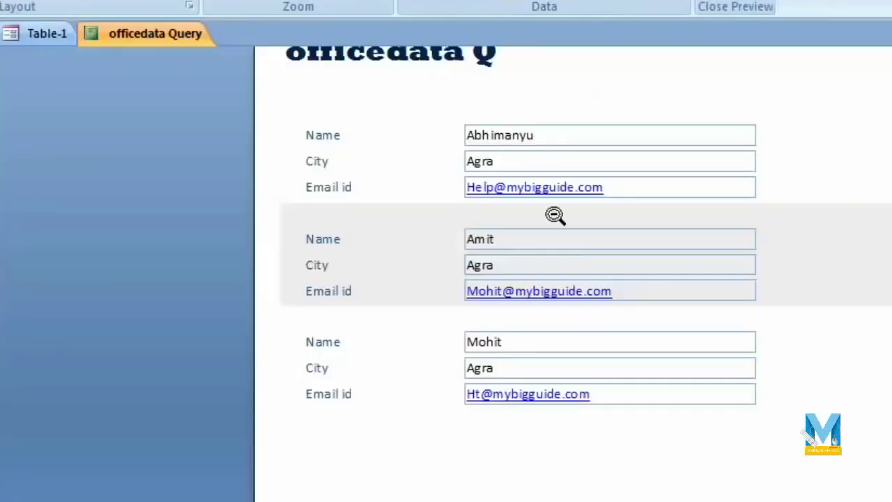